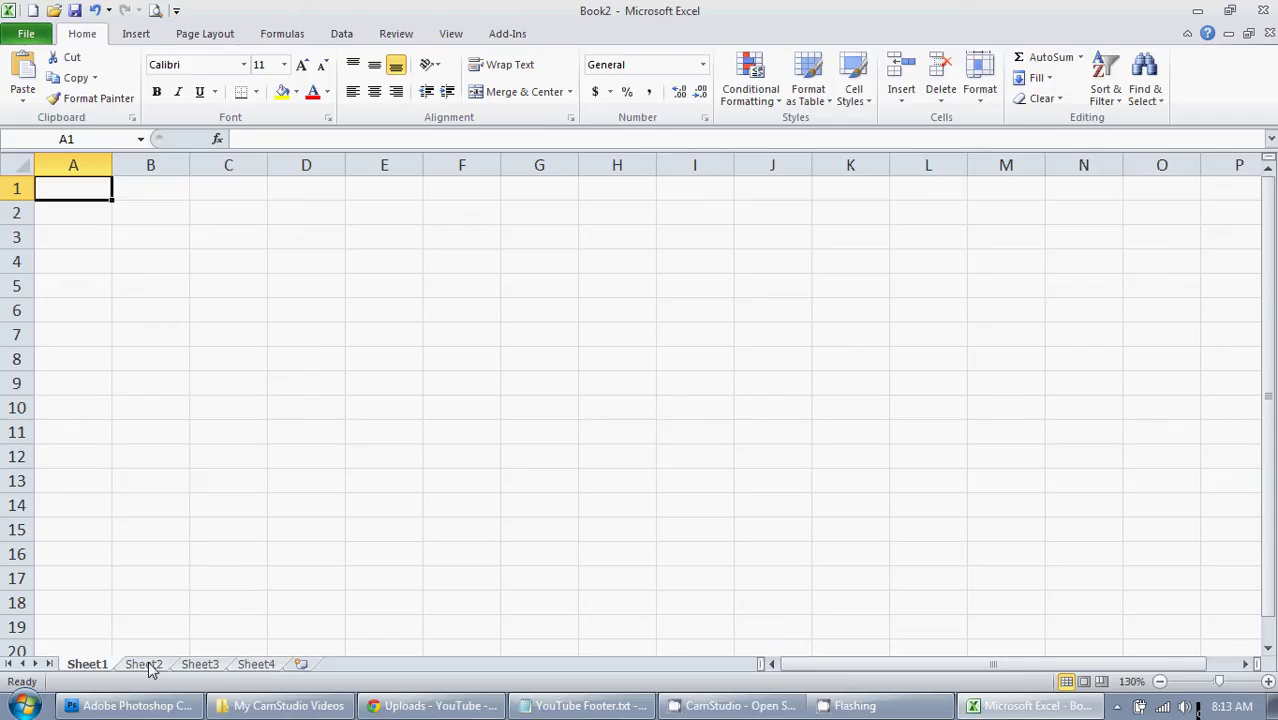
Step: Look through the four sheets, then rename the first sheet North
{"action": "left_click", "coordinate": [152, 665]}
{"action": "left_click", "coordinate": [206, 665]}
{"action": "left_click", "coordinate": [256, 666]}
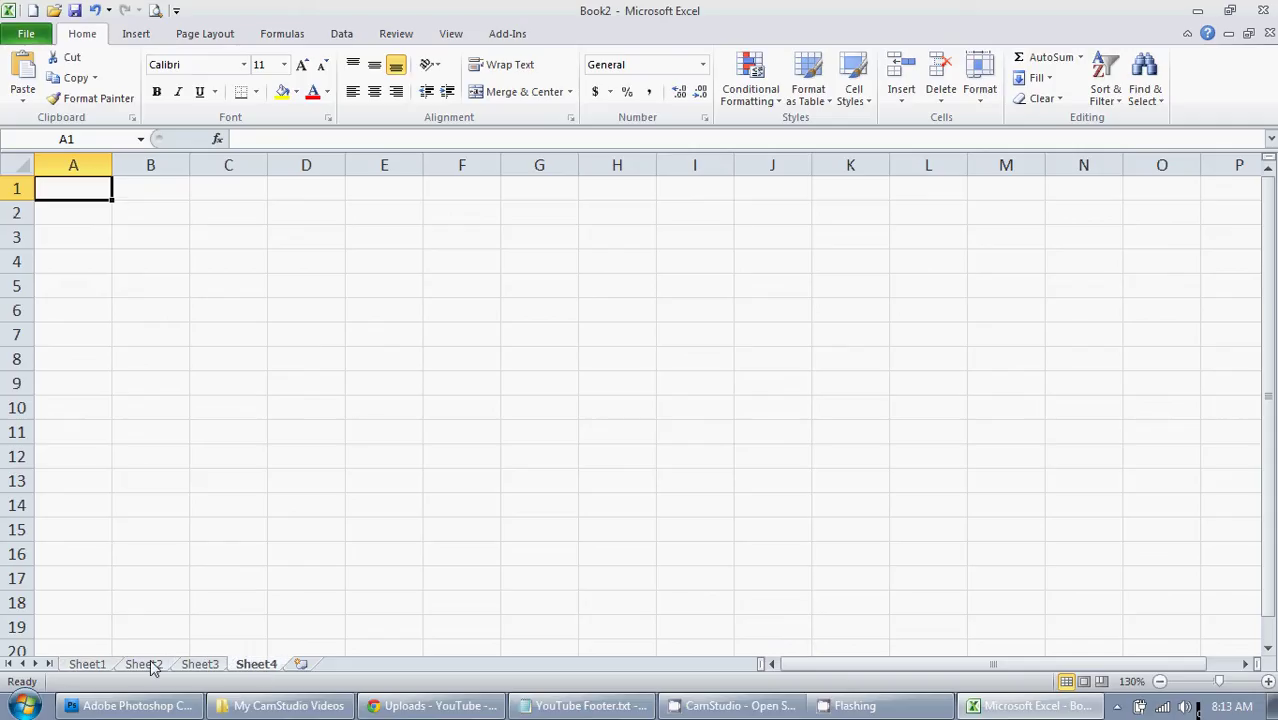
{"action": "left_click", "coordinate": [87, 666]}
{"action": "right_click", "coordinate": [97, 670]}
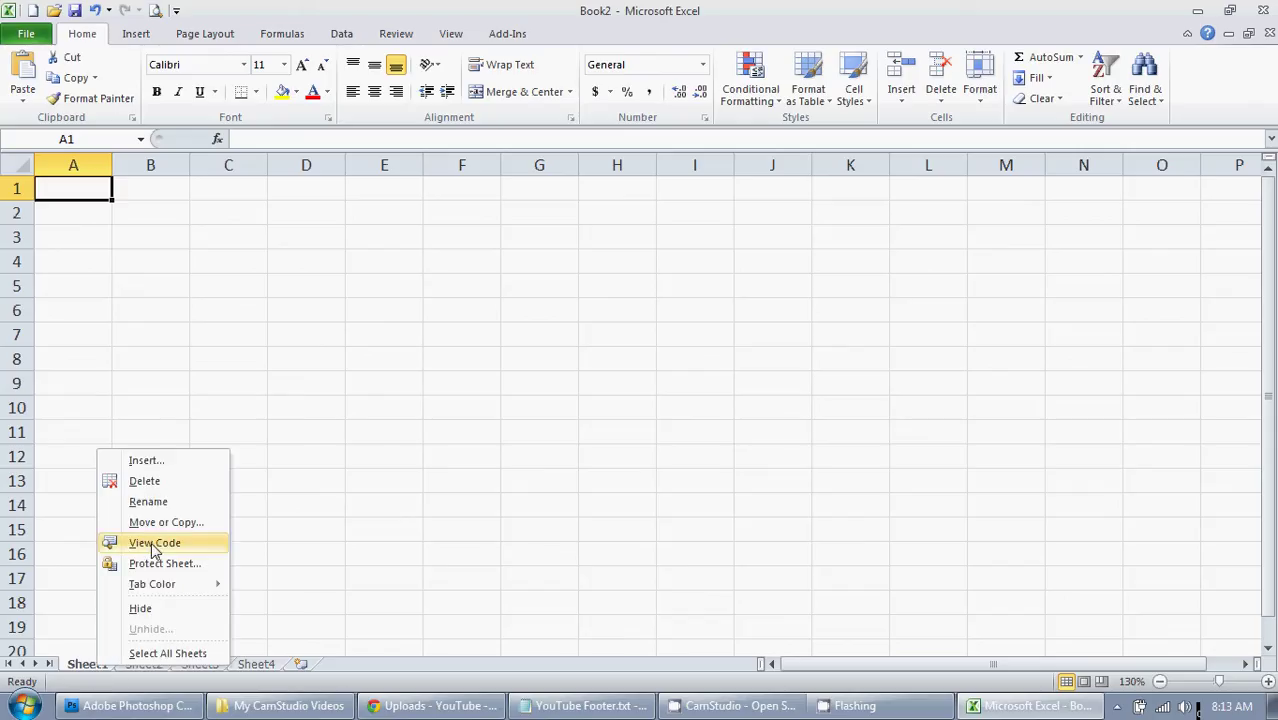
{"action": "left_click", "coordinate": [195, 500]}
{"action": "type", "text": "N"}
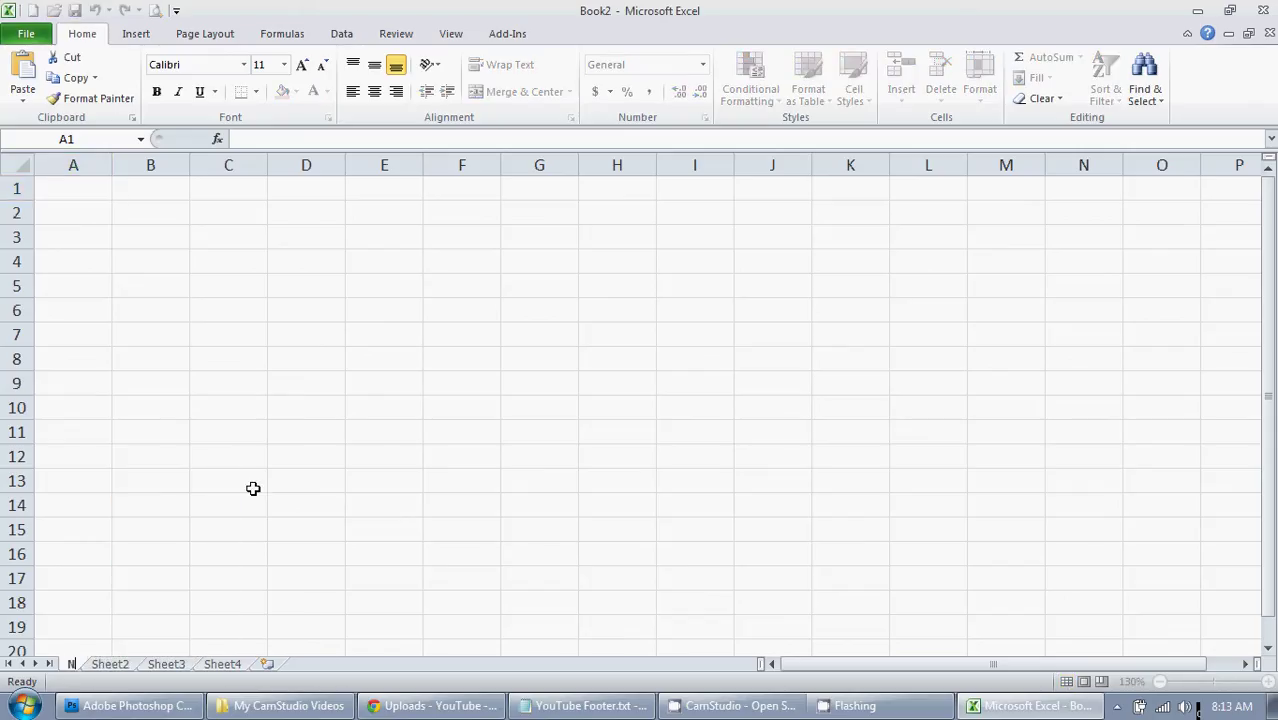
{"action": "type", "text": "orth"}
{"action": "key", "text": "Return"}
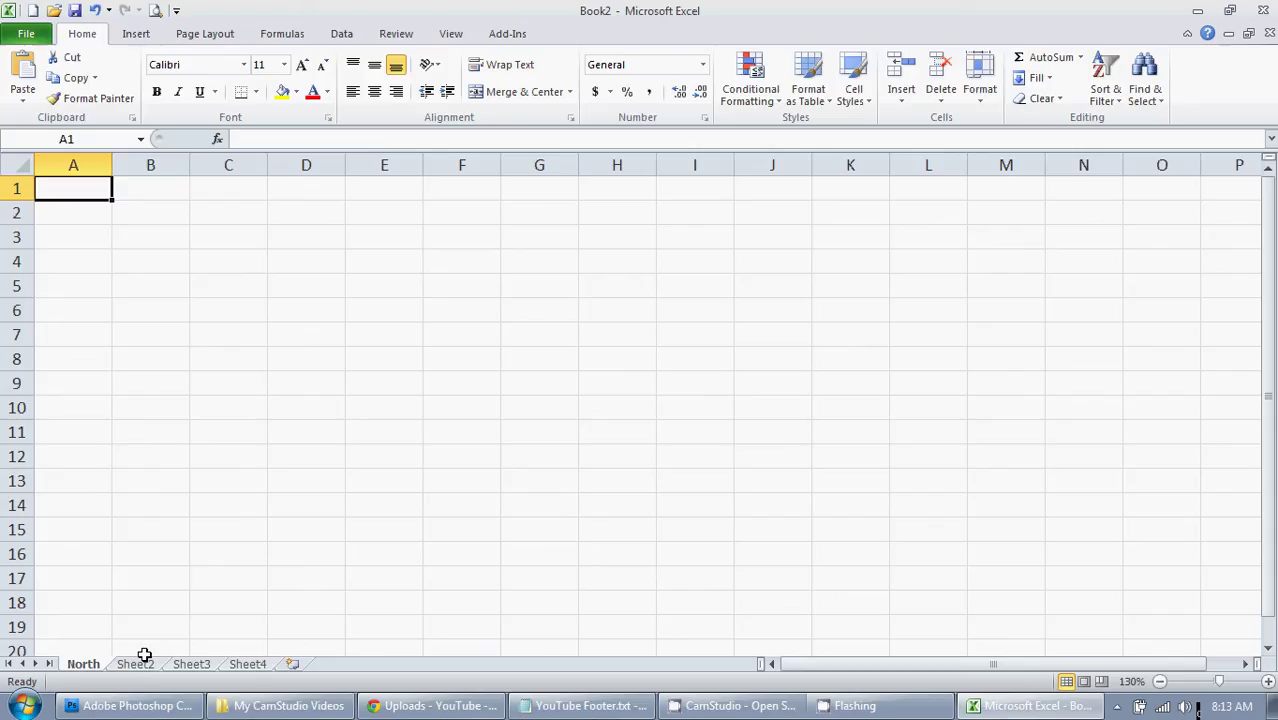
Step: Rename the second and third sheets South and East
{"action": "right_click", "coordinate": [140, 664]}
{"action": "left_click", "coordinate": [246, 504]}
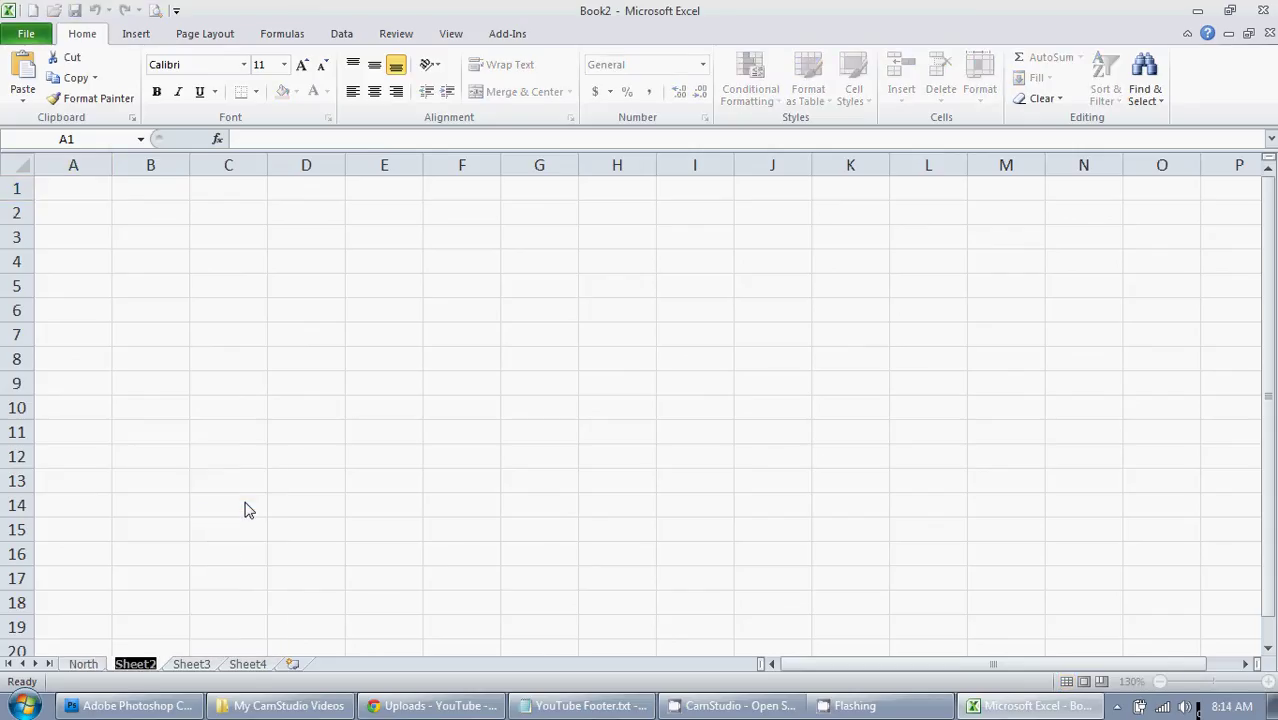
{"action": "type", "text": "South"}
{"action": "key", "text": "Return"}
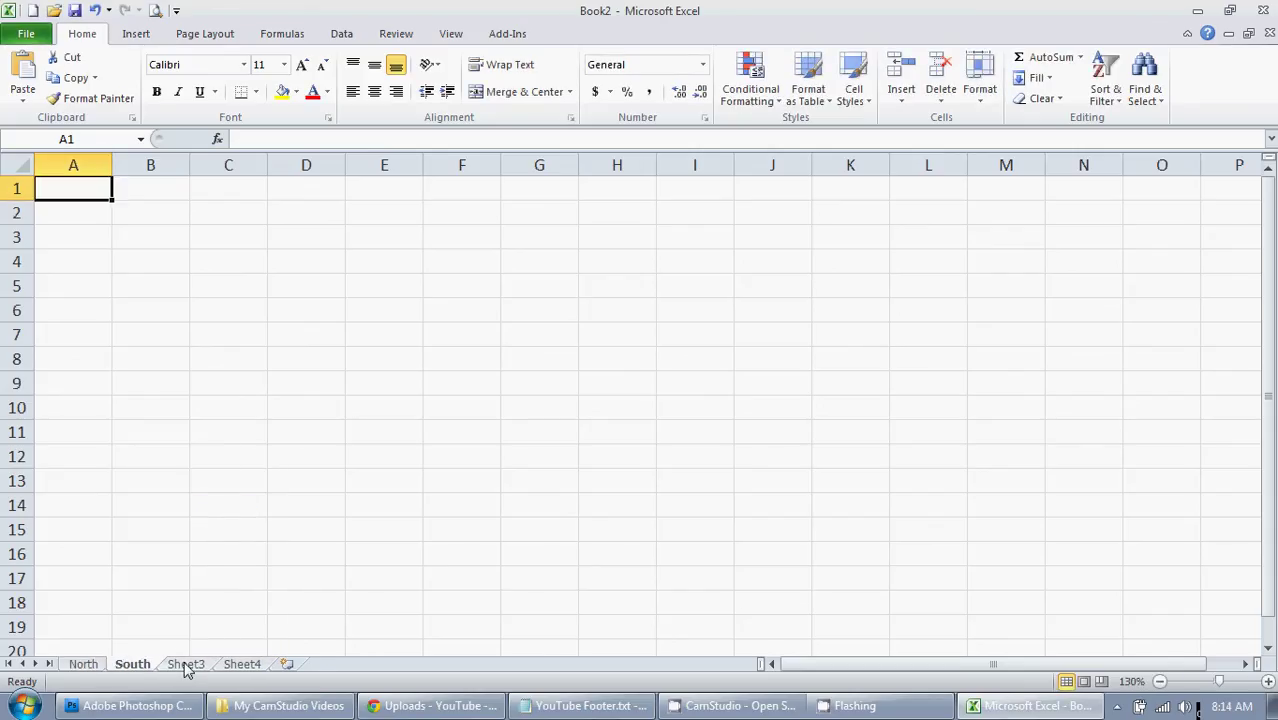
{"action": "right_click", "coordinate": [185, 664]}
{"action": "left_click", "coordinate": [256, 506]}
{"action": "type", "text": "Ea"}
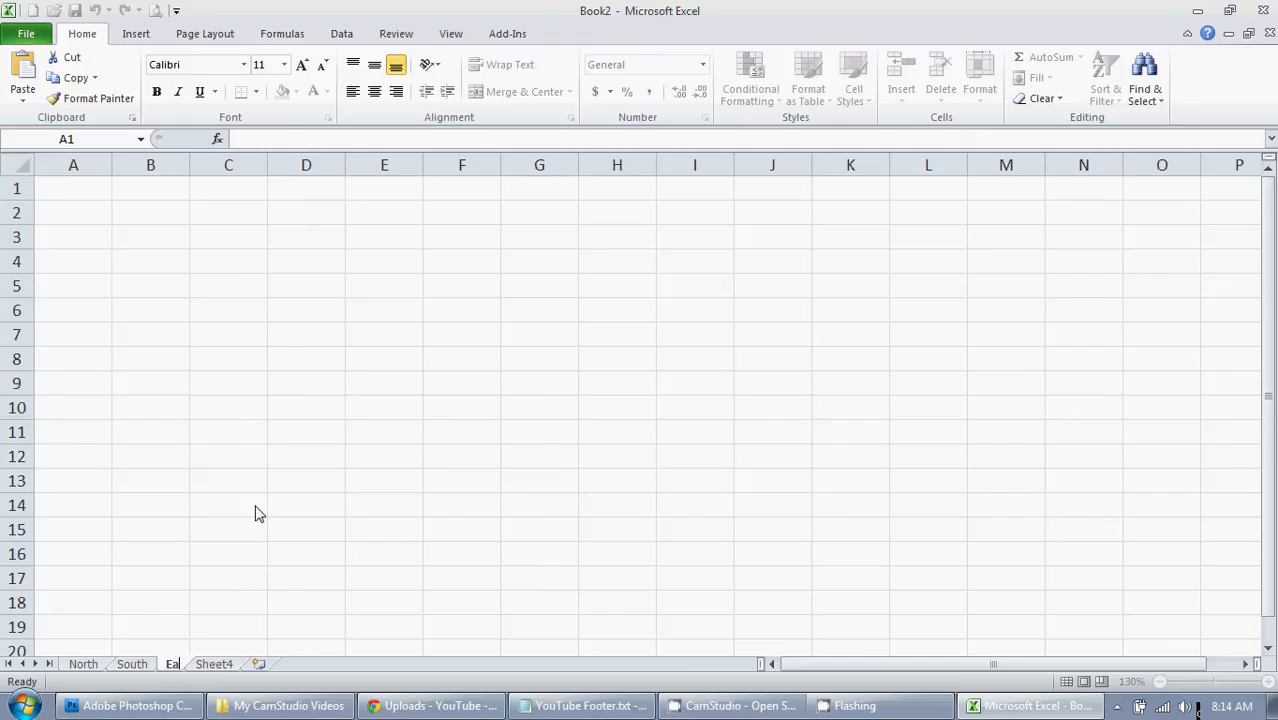
{"action": "type", "text": "st"}
{"action": "key", "text": "Return"}
Step: Rename the fourth sheet West
{"action": "right_click", "coordinate": [224, 664]}
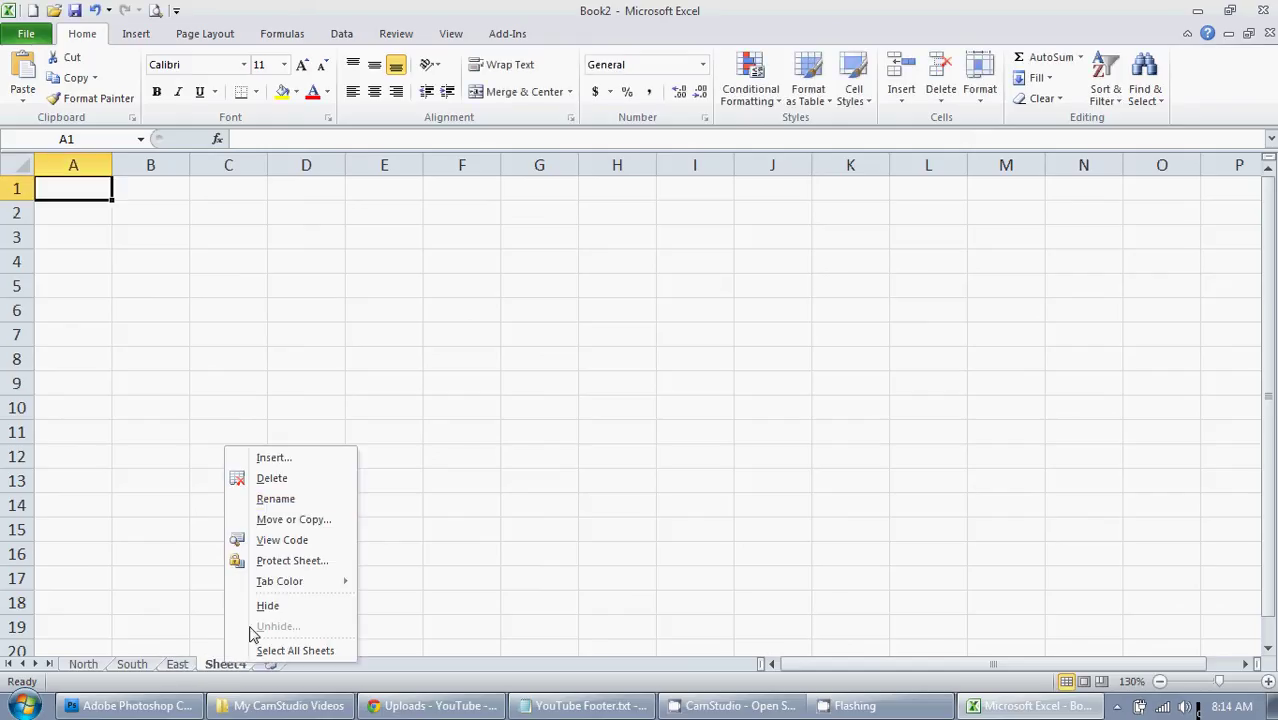
{"action": "left_click", "coordinate": [310, 506]}
{"action": "type", "text": "West"}
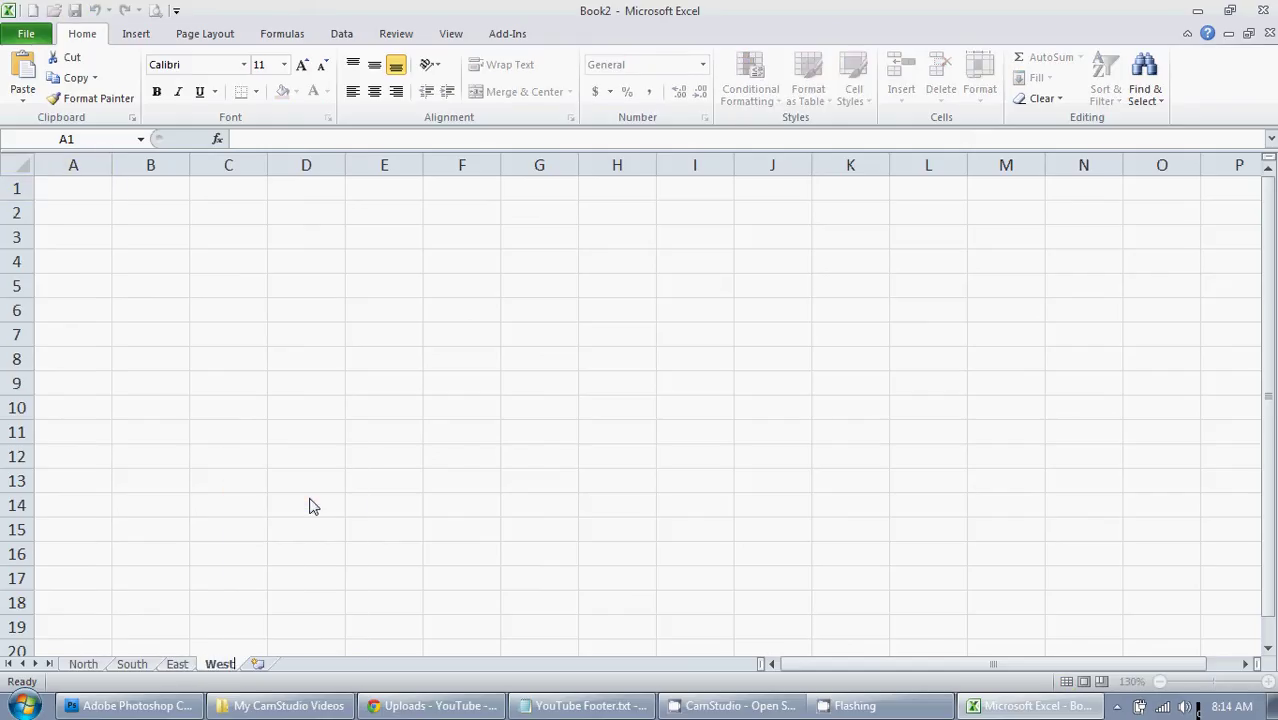
{"action": "key", "text": "Return"}
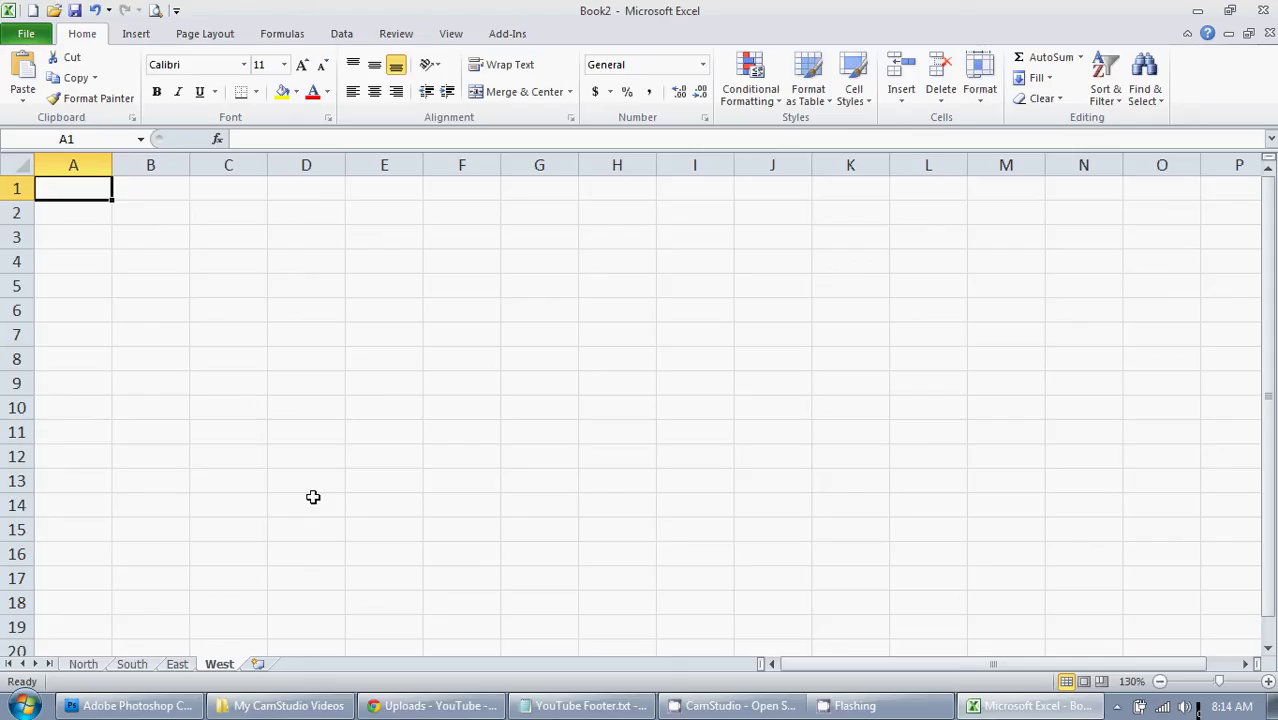
Step: Step through the sheets to North, select all its cells, and end back on North
{"action": "left_click", "coordinate": [162, 665]}
{"action": "key", "text": "ctrl+Page_Up"}
{"action": "key", "text": "ctrl+Page_Up"}
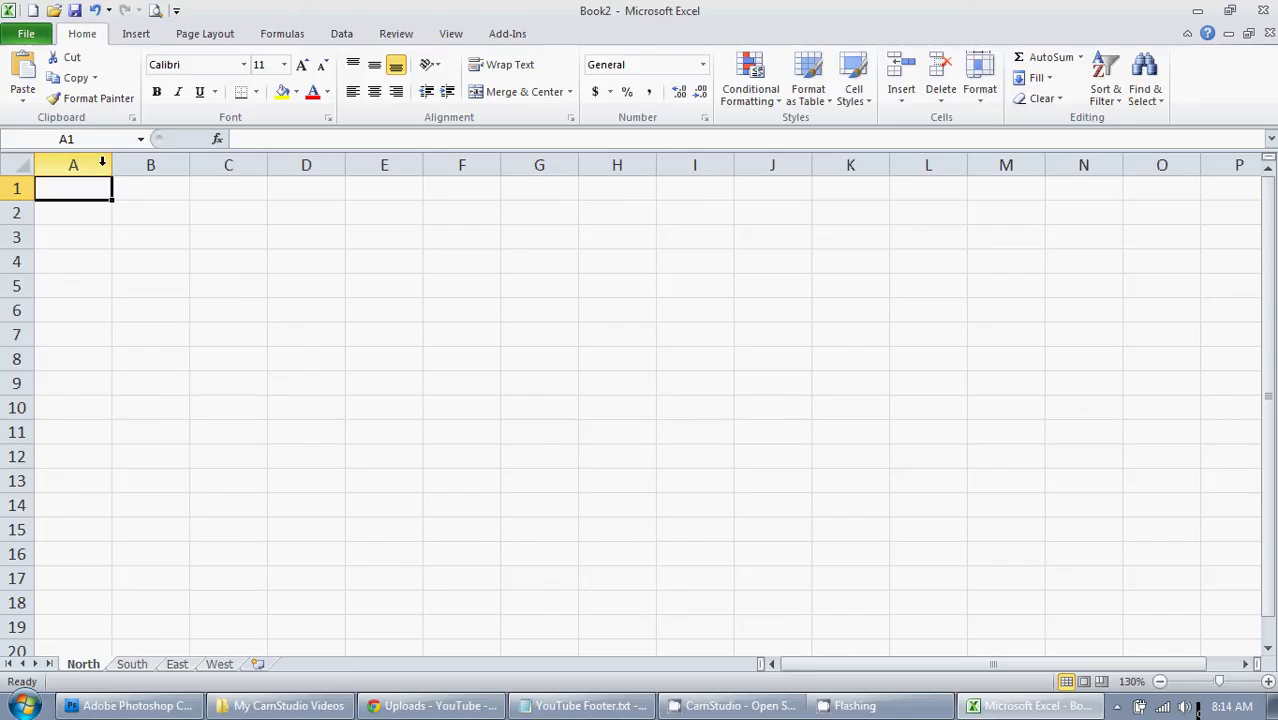
{"action": "left_click", "coordinate": [13, 155]}
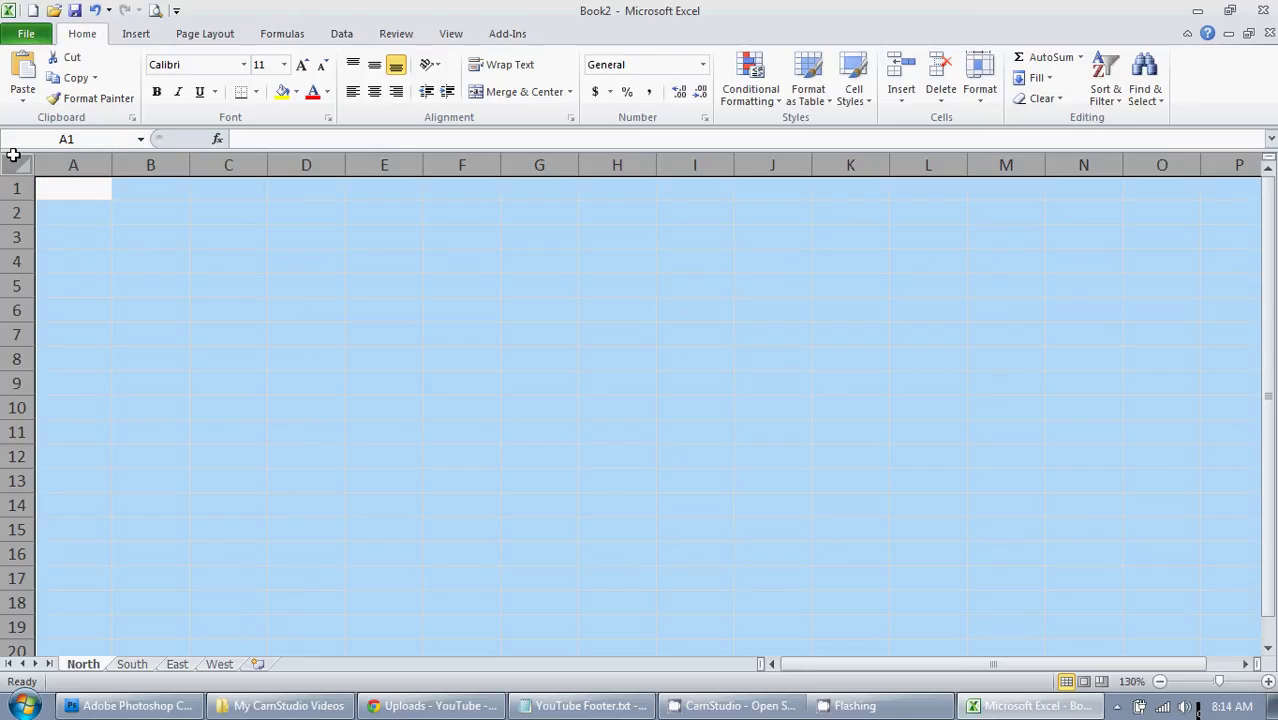
{"action": "left_click", "coordinate": [141, 665]}
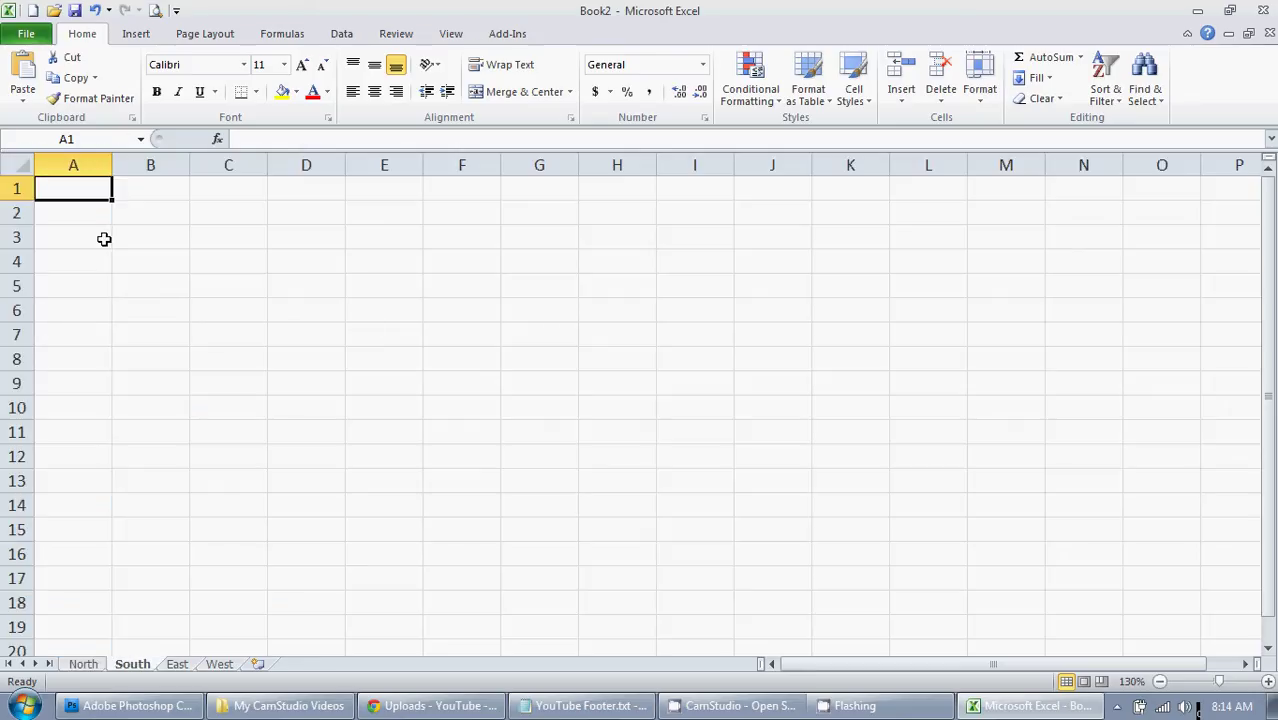
{"action": "left_click", "coordinate": [84, 665]}
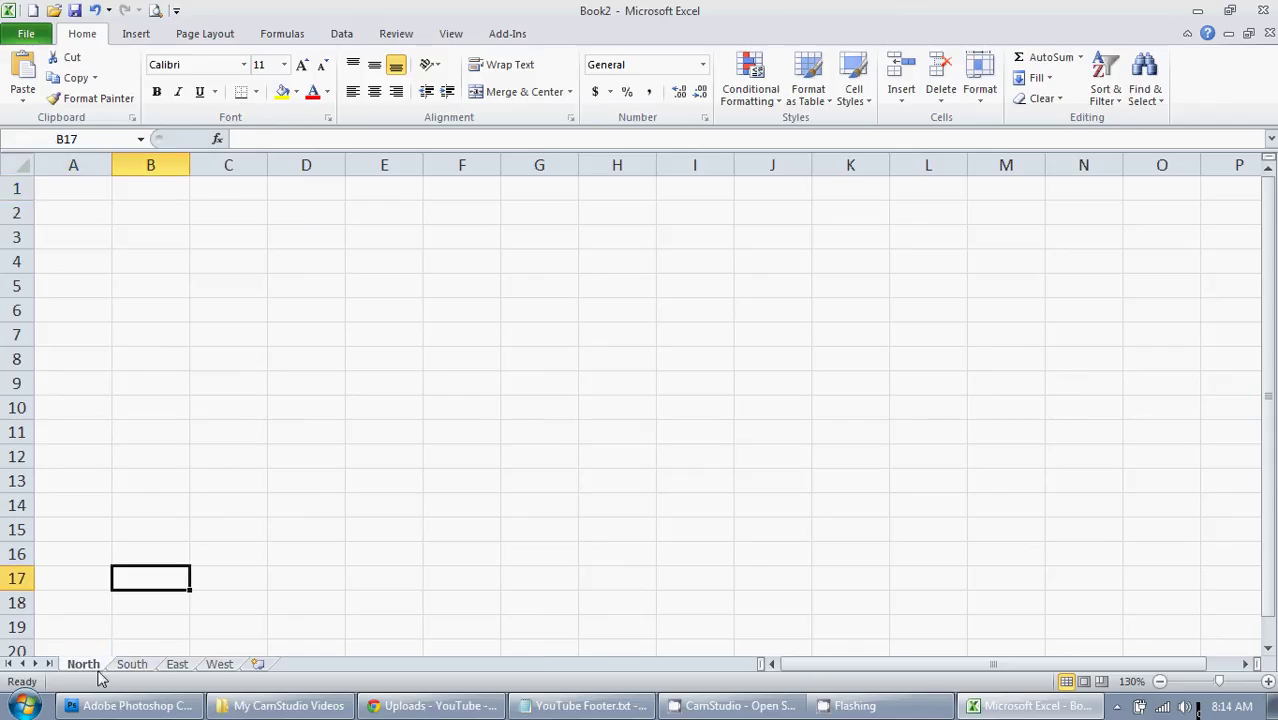
Step: Try copying North within Book2 via Move or Copy, cancel it, and select A1
{"action": "right_click", "coordinate": [94, 668]}
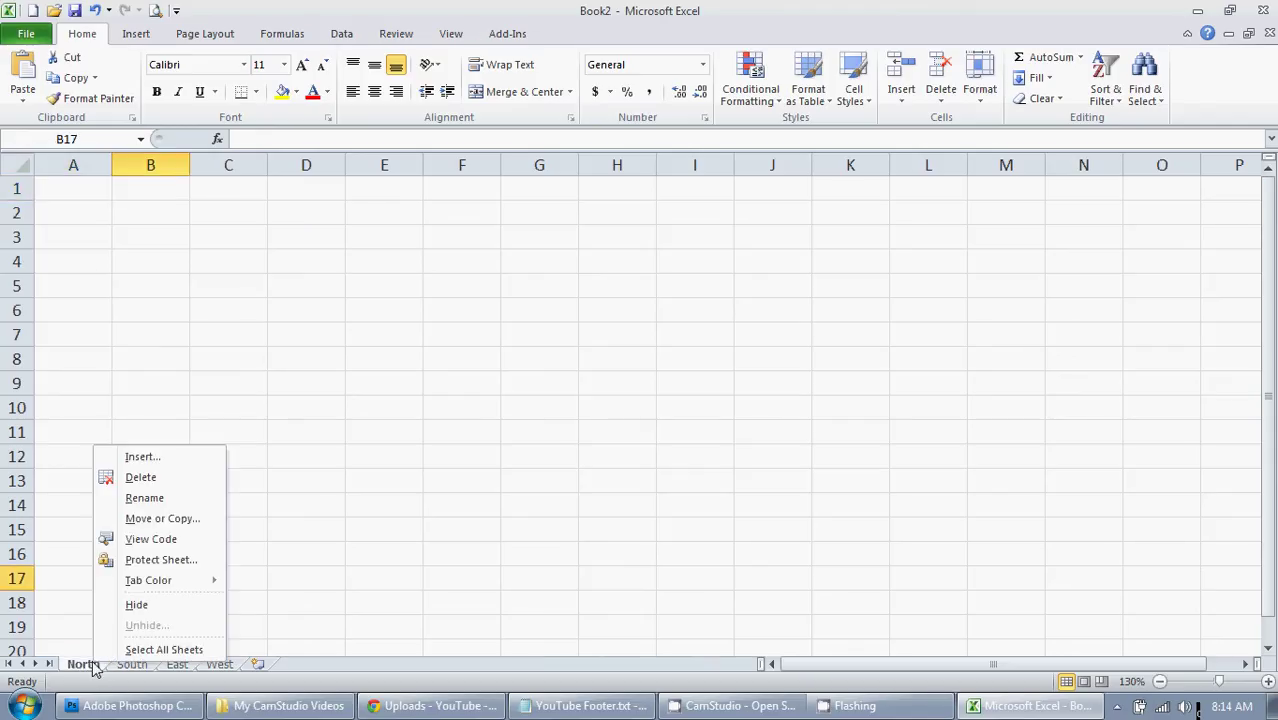
{"action": "left_click", "coordinate": [163, 518]}
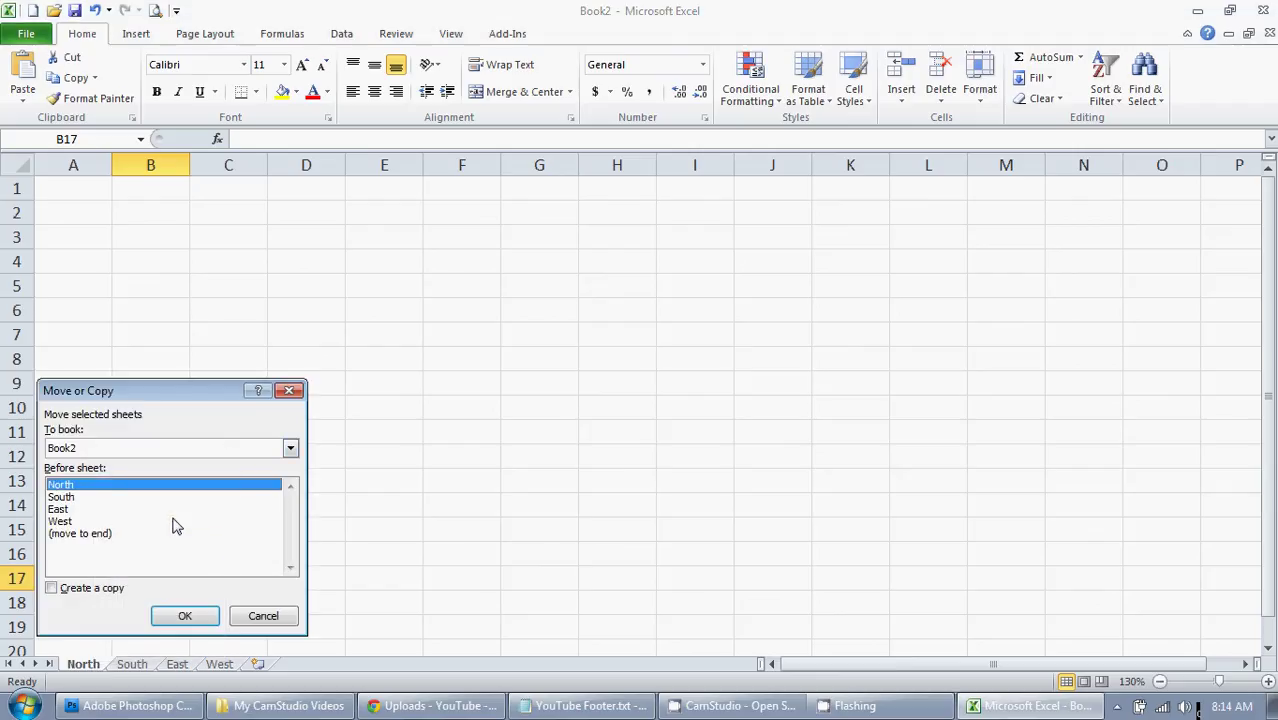
{"action": "left_click", "coordinate": [95, 590]}
{"action": "left_click", "coordinate": [290, 449]}
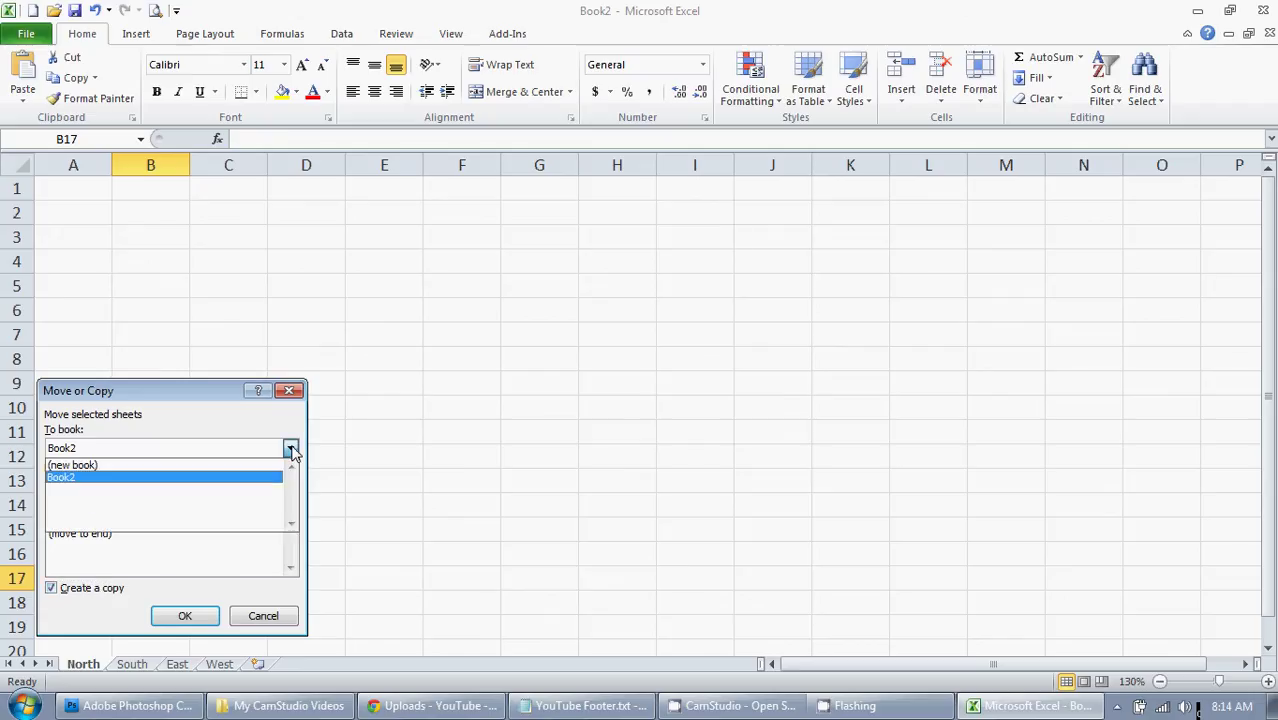
{"action": "left_click", "coordinate": [250, 477]}
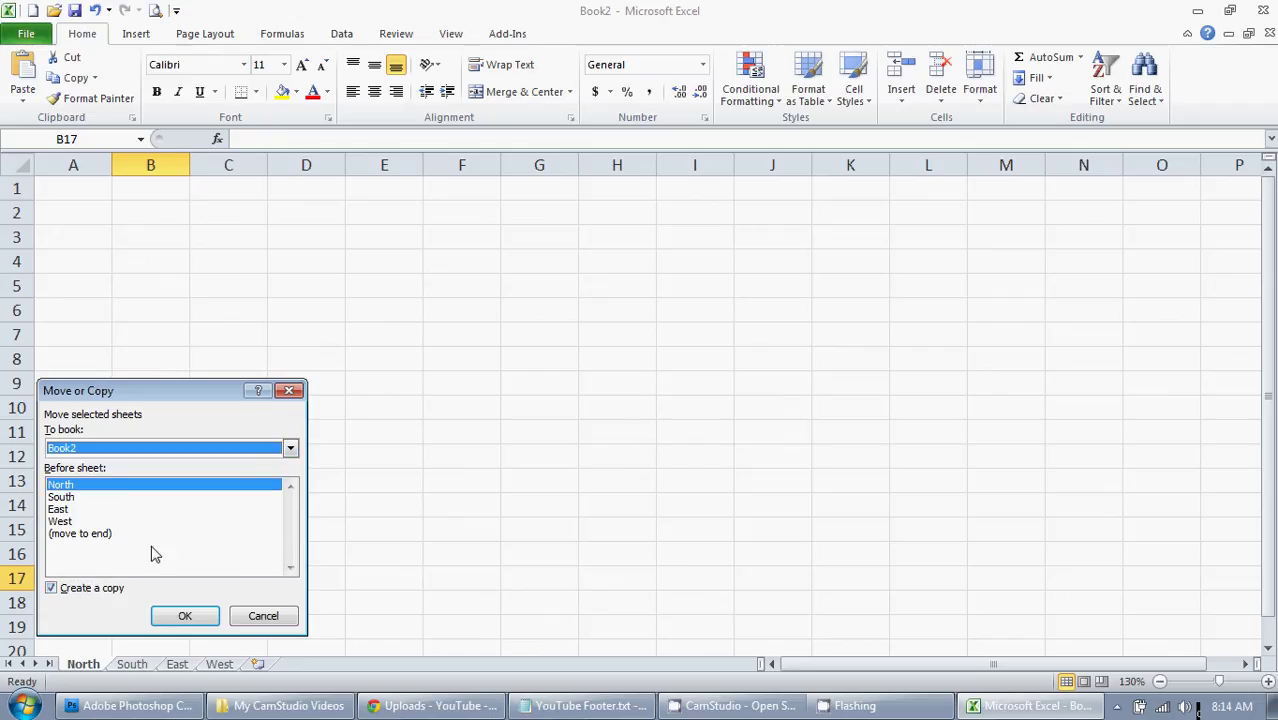
{"action": "left_click", "coordinate": [264, 615]}
{"action": "left_click", "coordinate": [82, 191]}
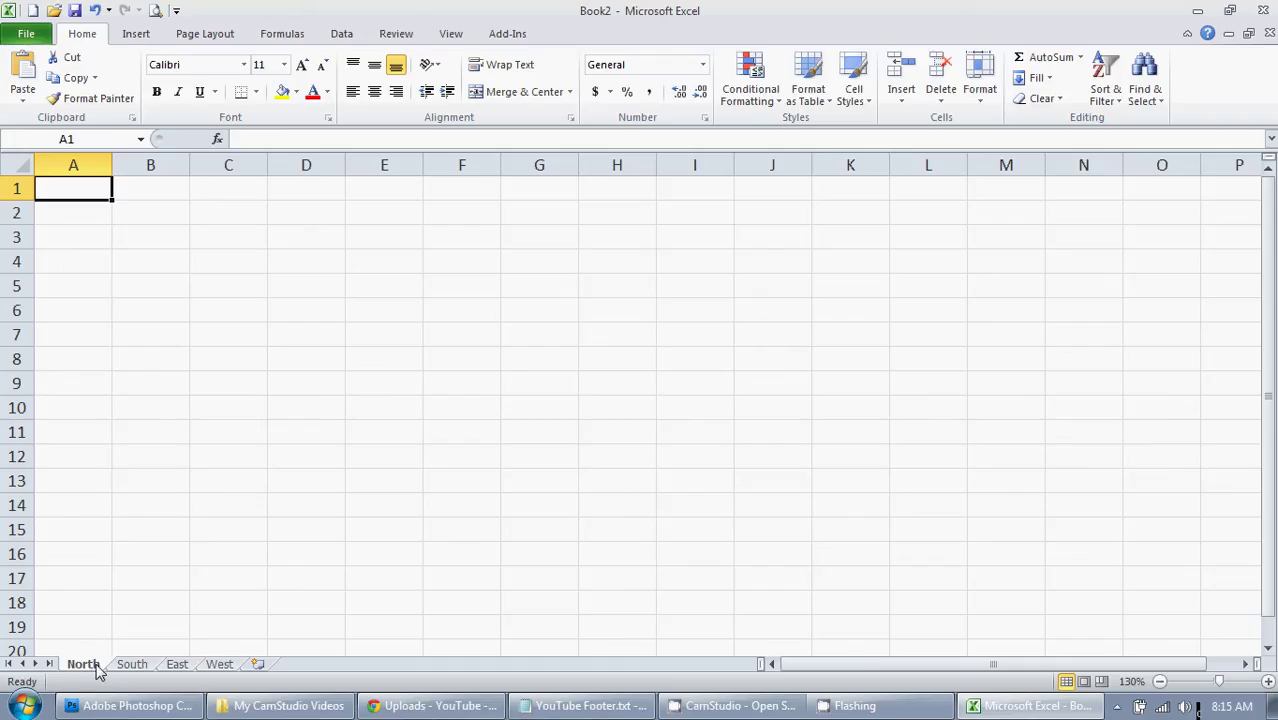
Step: Group all four region sheets, then ungroup so North is the only active sheet
{"action": "left_click", "coordinate": [220, 664], "text": "shift"}
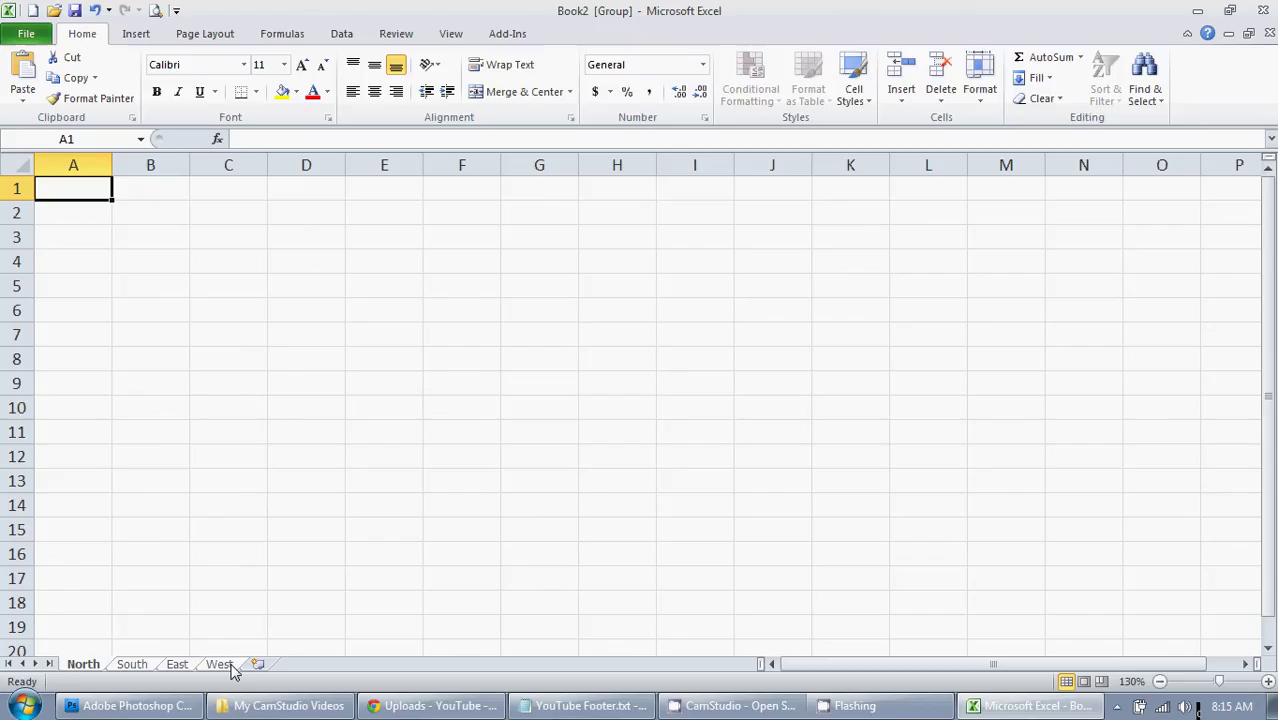
{"action": "left_click", "coordinate": [134, 665]}
{"action": "left_click", "coordinate": [86, 665]}
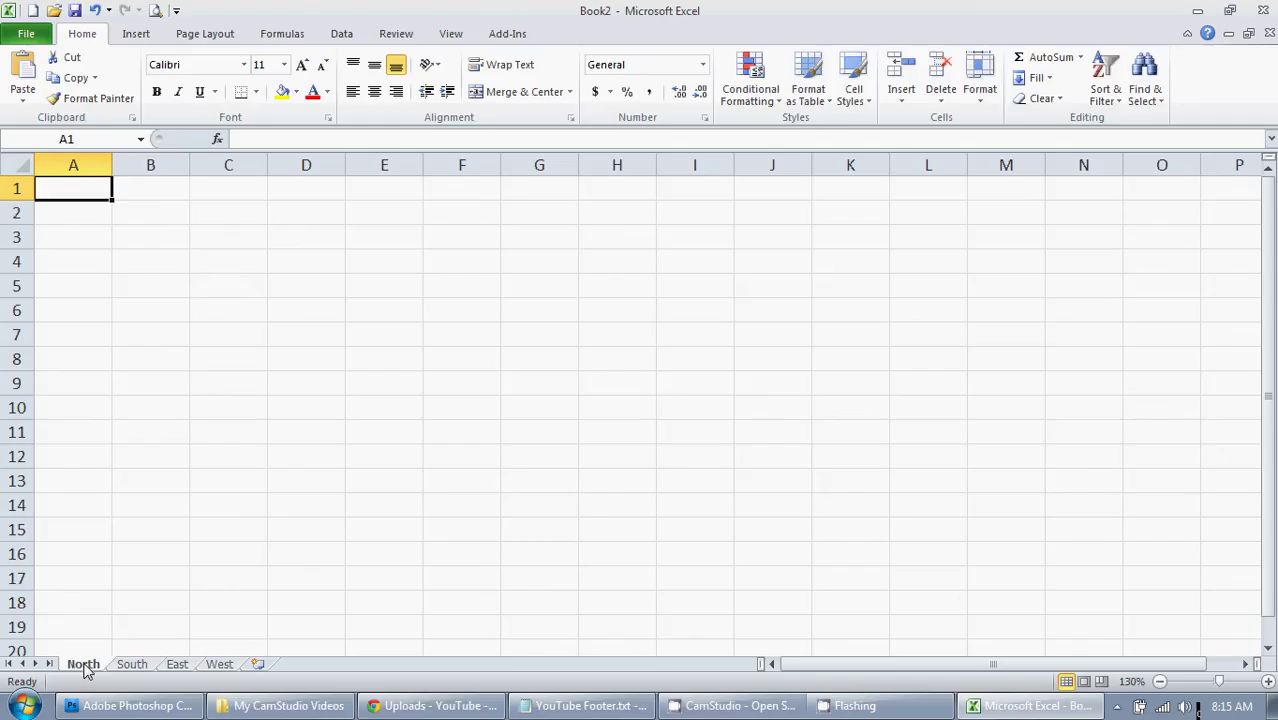
Step: Practise adding and removing sheets from the group, finishing with North grouped with South, East and West
{"action": "left_click", "coordinate": [176, 665], "text": "ctrl"}
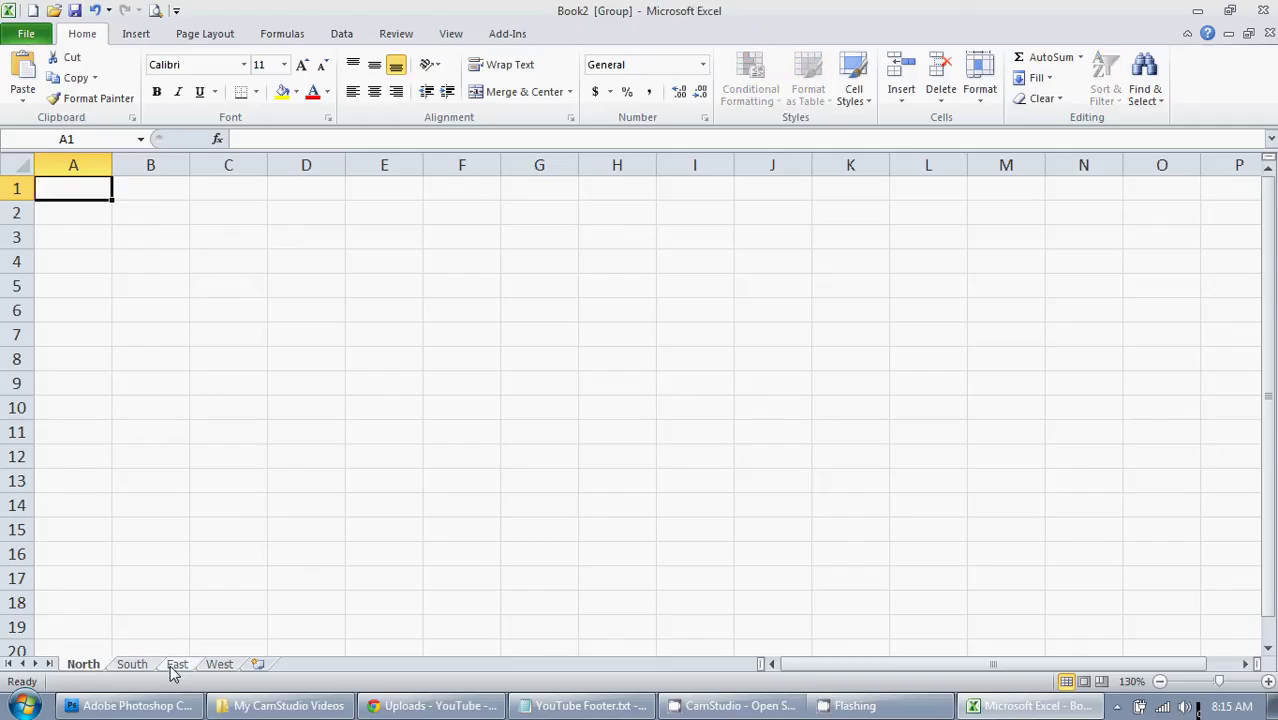
{"action": "left_click", "coordinate": [176, 665], "text": "ctrl"}
{"action": "left_click", "coordinate": [220, 665], "text": "shift"}
{"action": "left_click", "coordinate": [220, 665]}
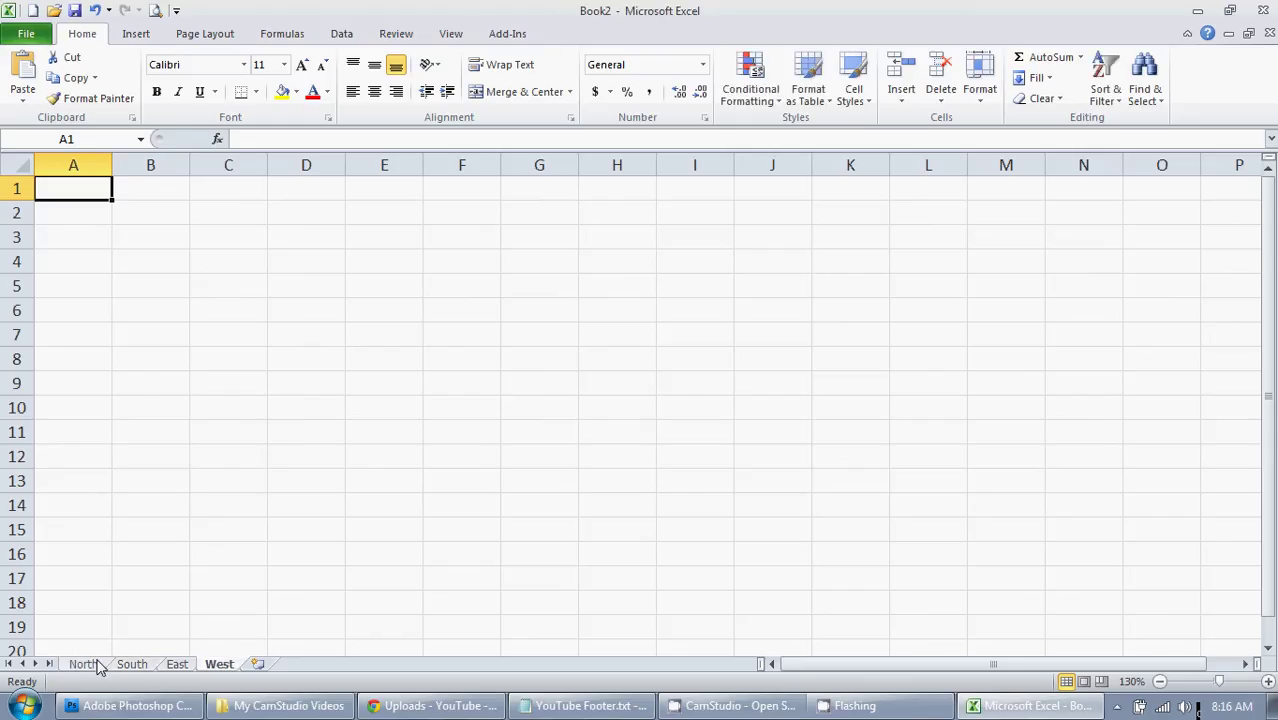
{"action": "left_click", "coordinate": [100, 666], "text": "shift"}
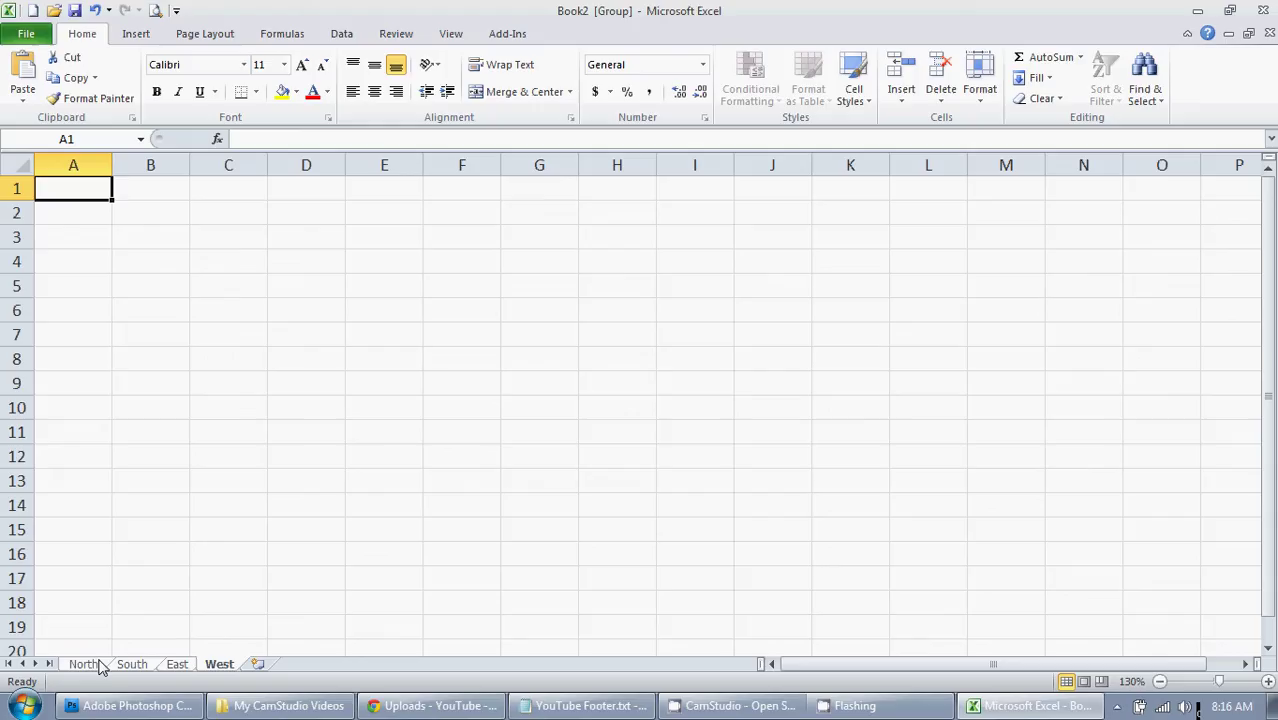
{"action": "left_click", "coordinate": [99, 665]}
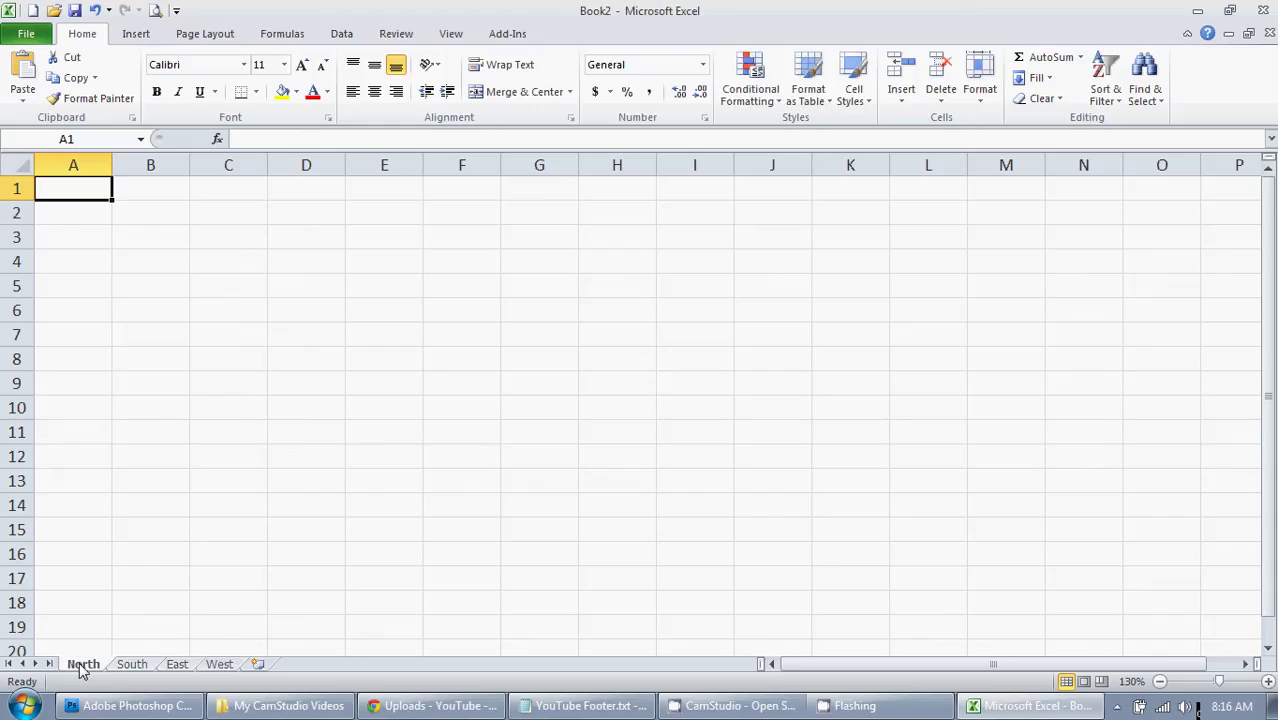
{"action": "left_click", "coordinate": [215, 667], "text": "shift"}
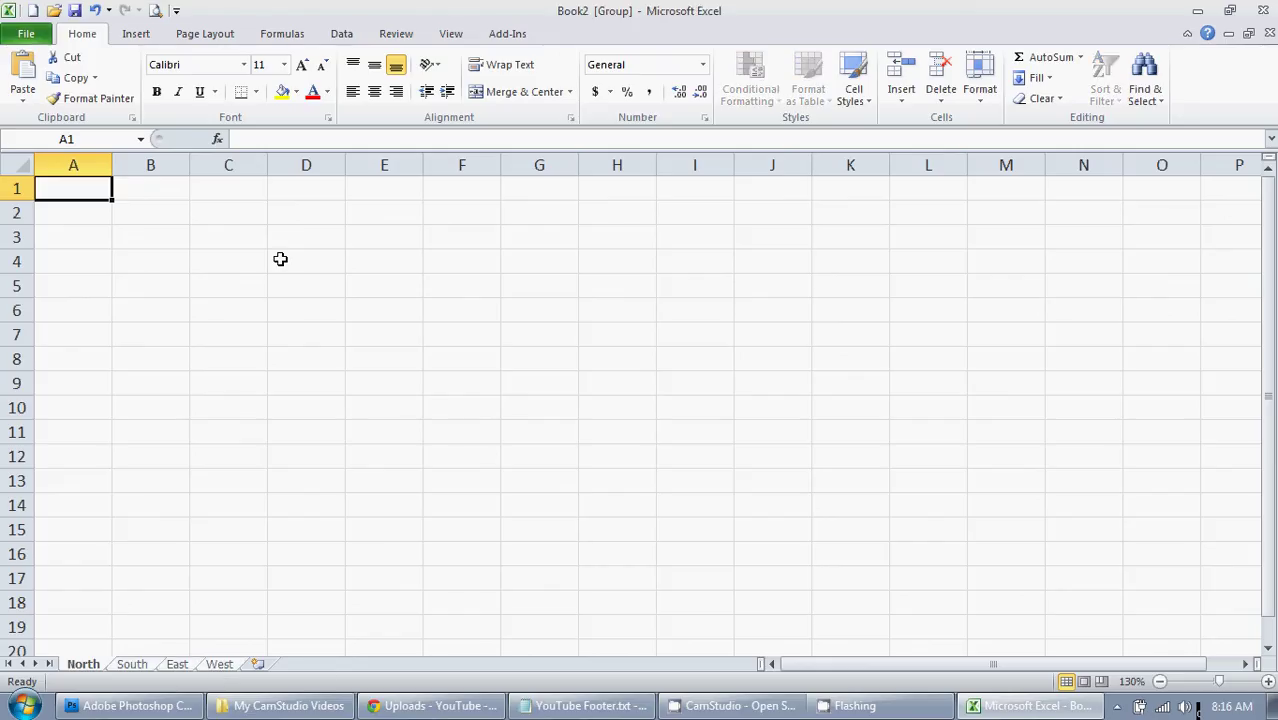
Step: Enter January in B1 and February in C1
{"action": "key", "text": "Tab"}
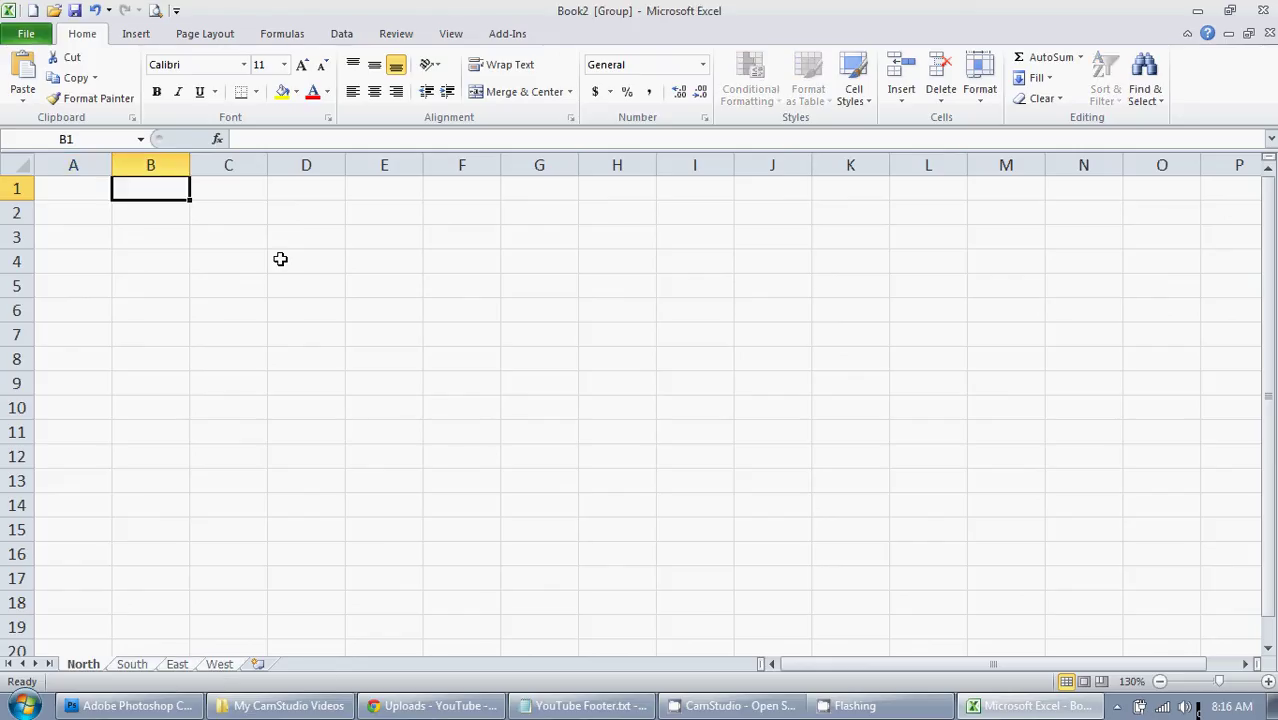
{"action": "type", "text": "January F"}
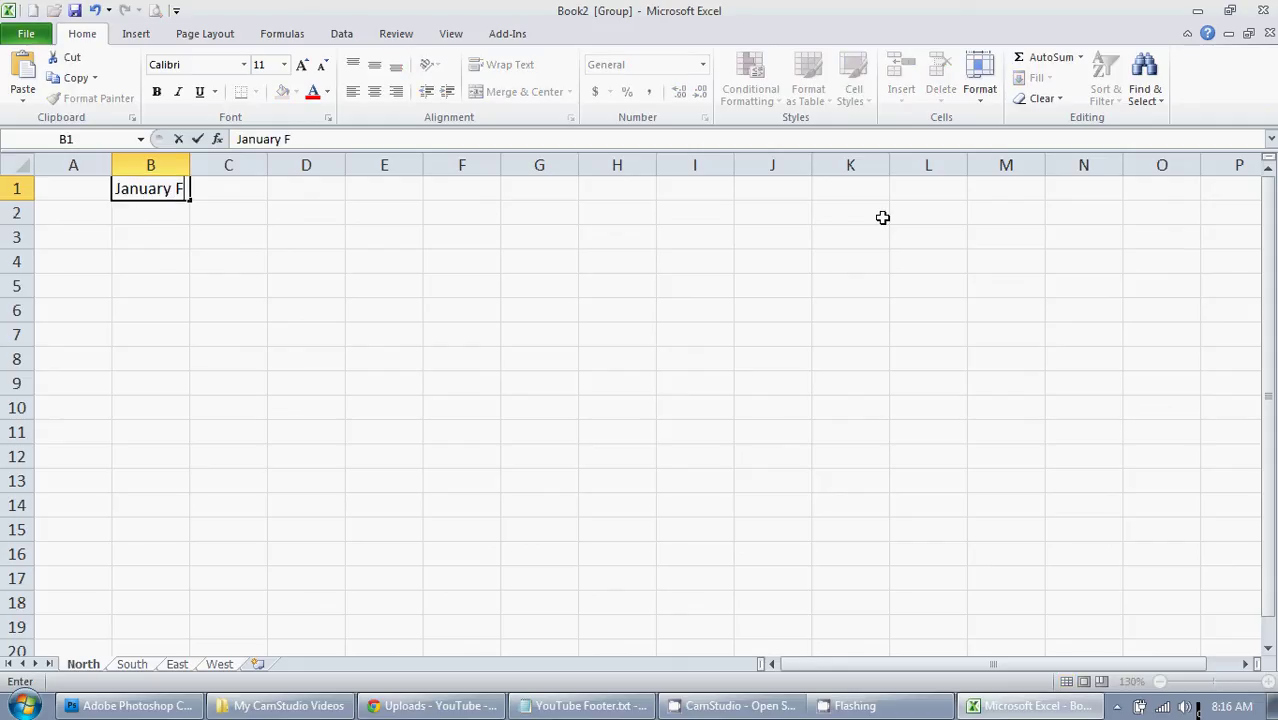
{"action": "key", "text": "BackSpace"}
{"action": "key", "text": "Tab"}
{"action": "type", "text": "Febr"}
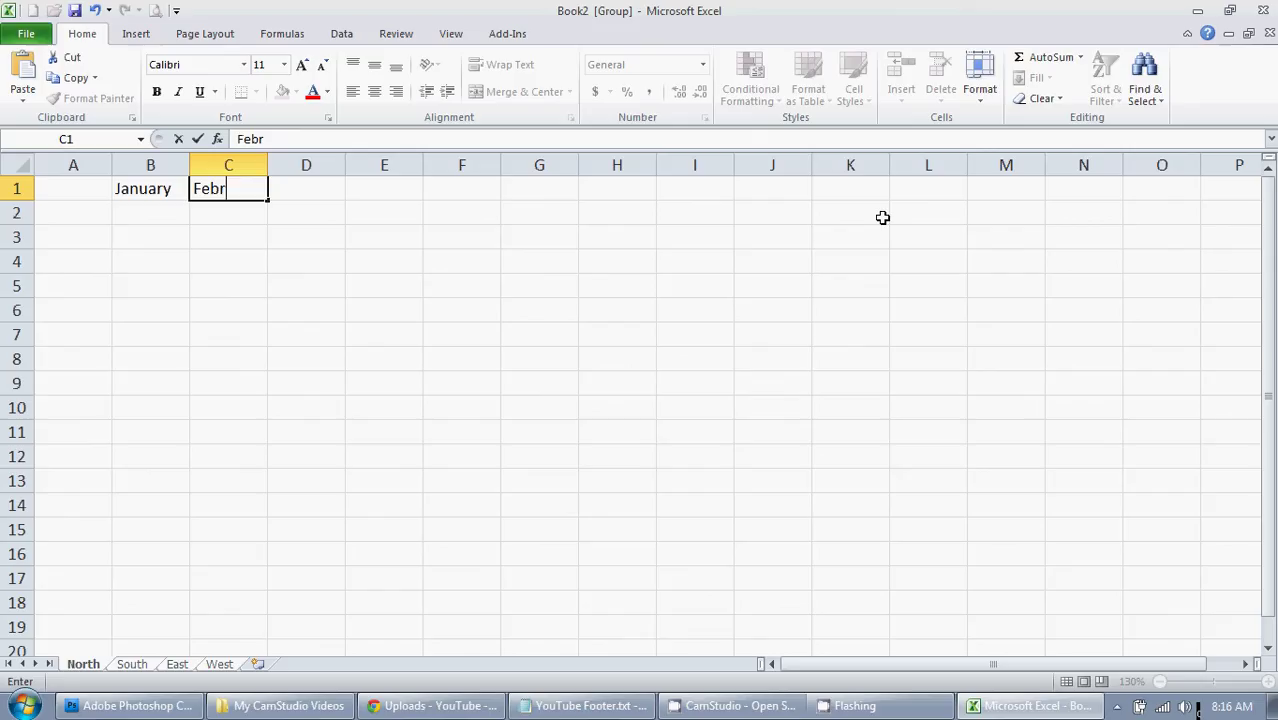
{"action": "type", "text": "uary"}
{"action": "key", "text": "Return"}
{"action": "key", "text": "Up"}
{"action": "key", "text": "Right"}
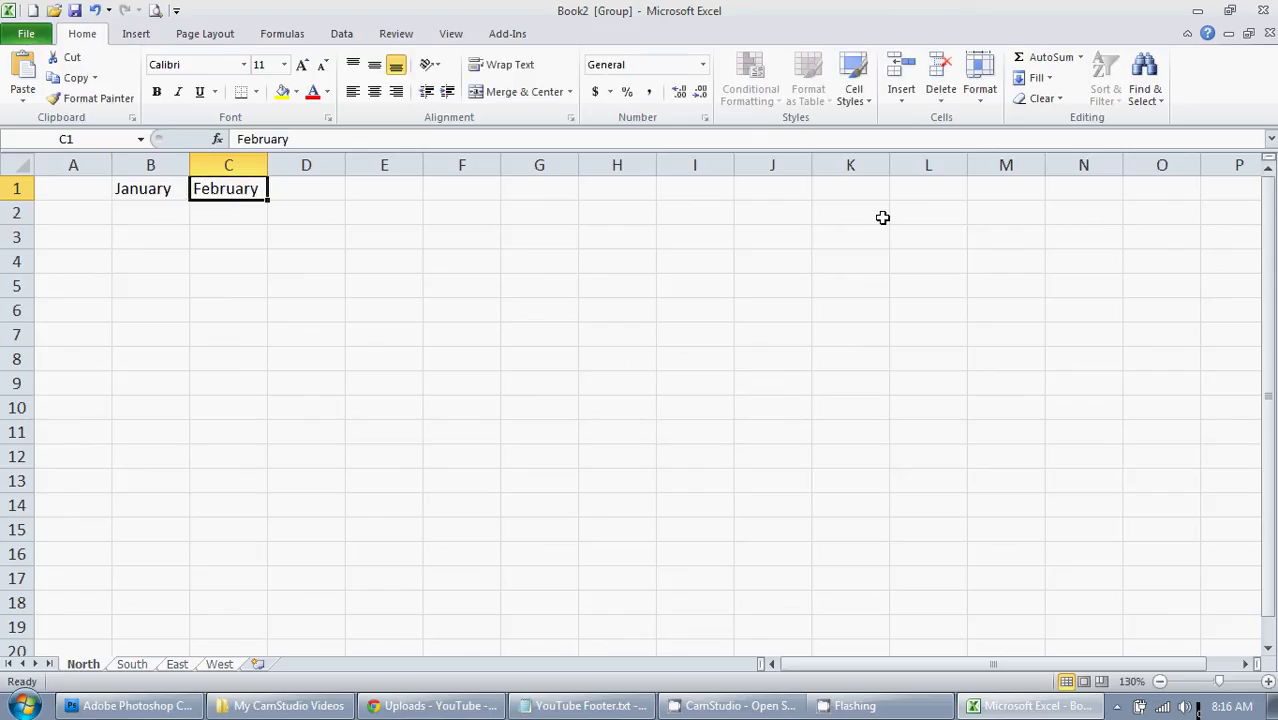
Step: Fill the months through December in M1 and widen columns B–M to fit
{"action": "left_click_drag", "start_coordinate": [168, 183], "coordinate": [1030, 188]}
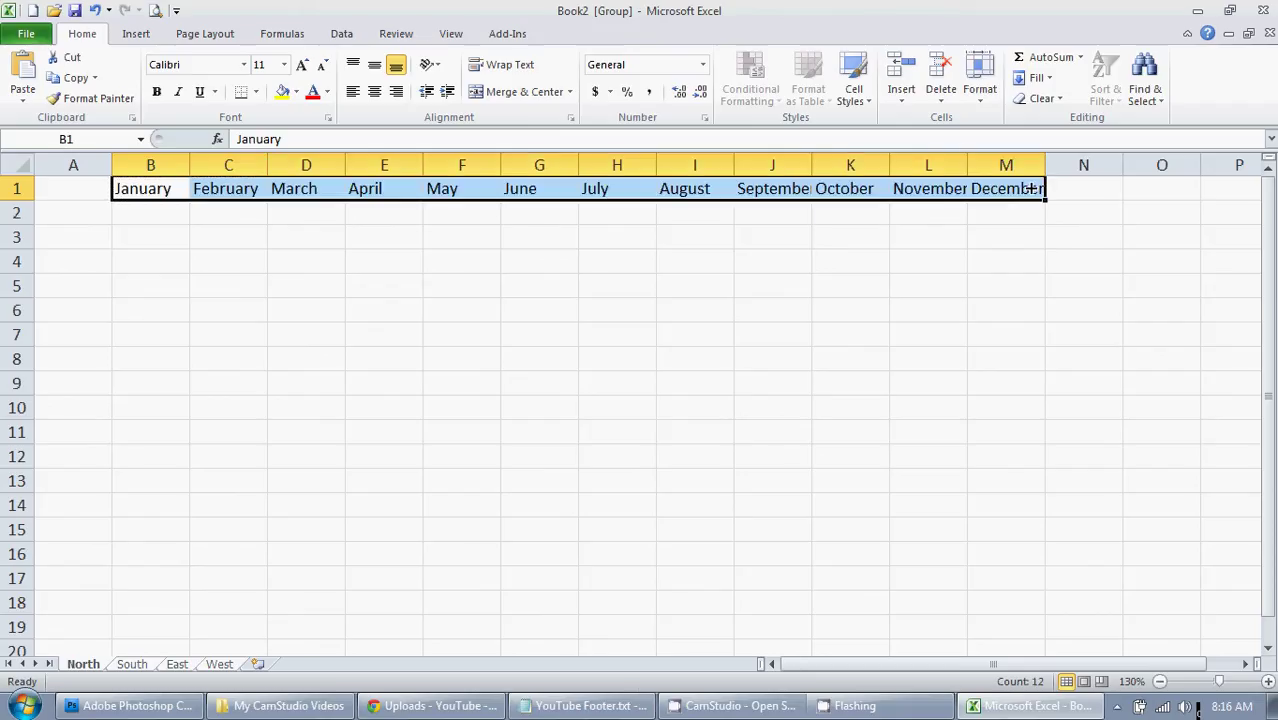
{"action": "left_click_drag", "start_coordinate": [172, 165], "coordinate": [974, 167]}
{"action": "double_click", "coordinate": [968, 165]}
{"action": "left_click_drag", "start_coordinate": [876, 160], "coordinate": [918, 155]}
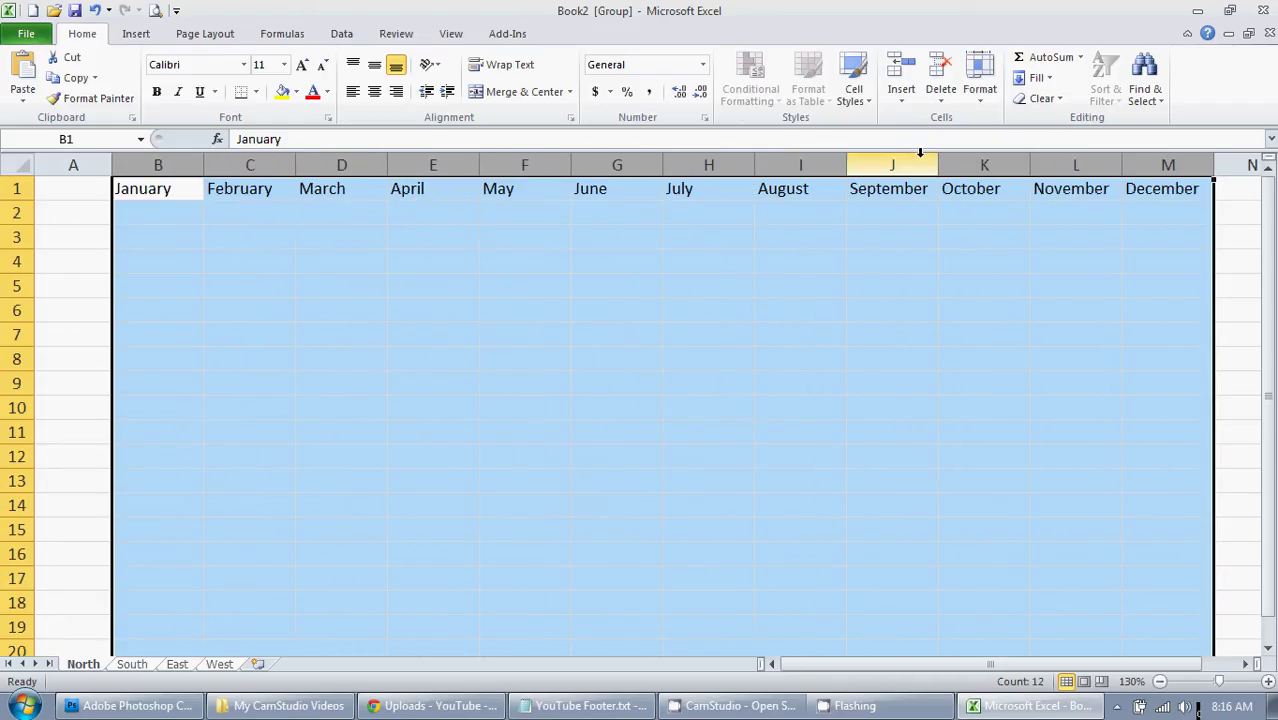
Step: Bold the January–December headers in row 1 and widen column J slightly for September
{"action": "left_click", "coordinate": [75, 217]}
{"action": "left_click", "coordinate": [6, 188]}
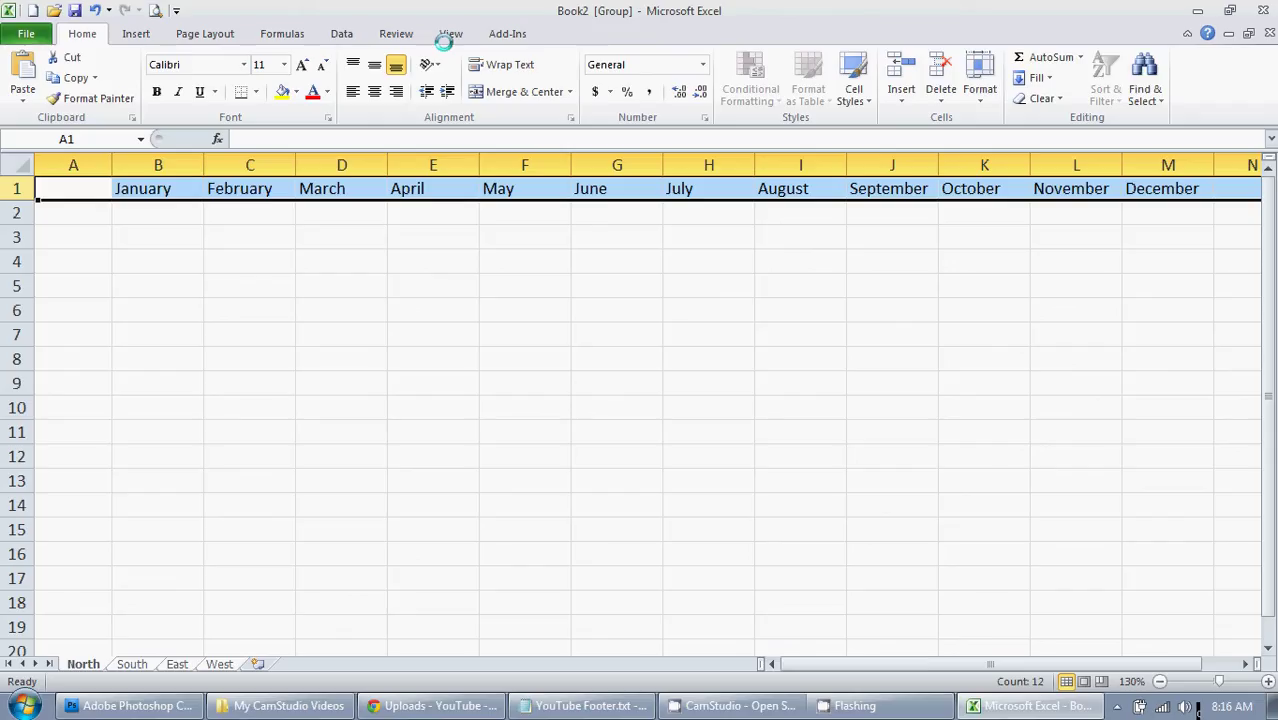
{"action": "left_click", "coordinate": [976, 265]}
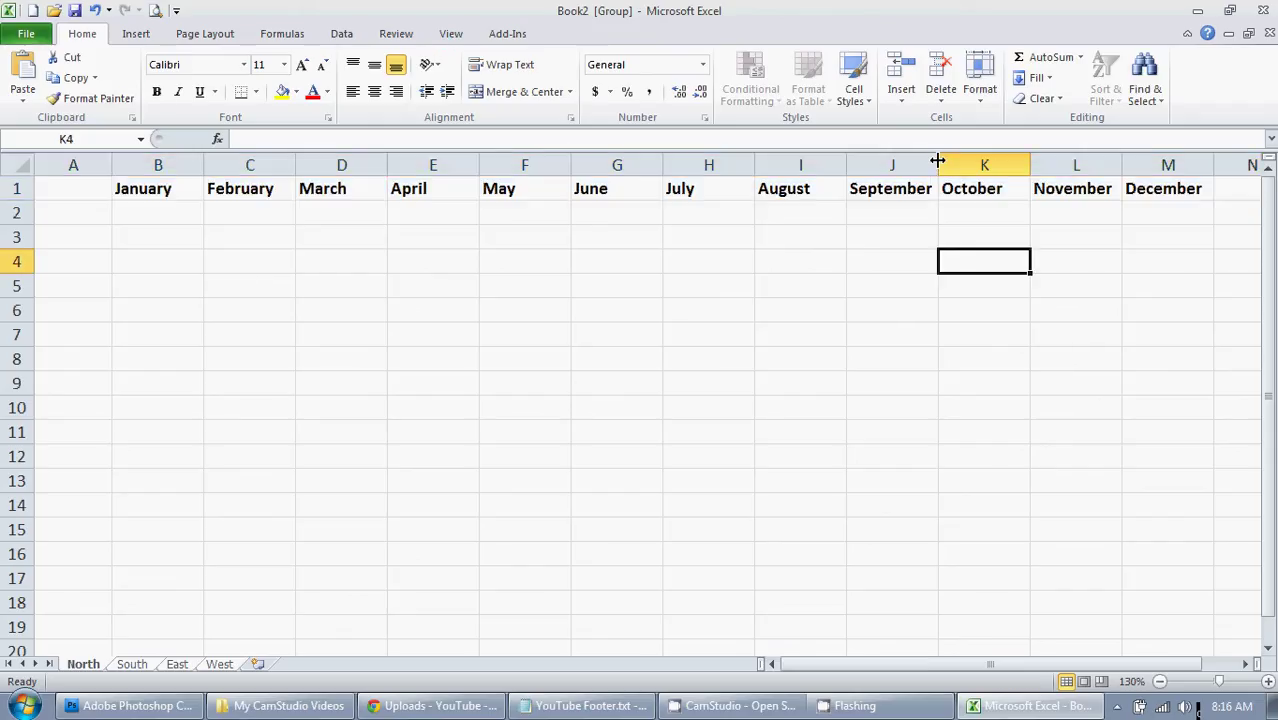
{"action": "left_click_drag", "start_coordinate": [938, 161], "coordinate": [944, 161]}
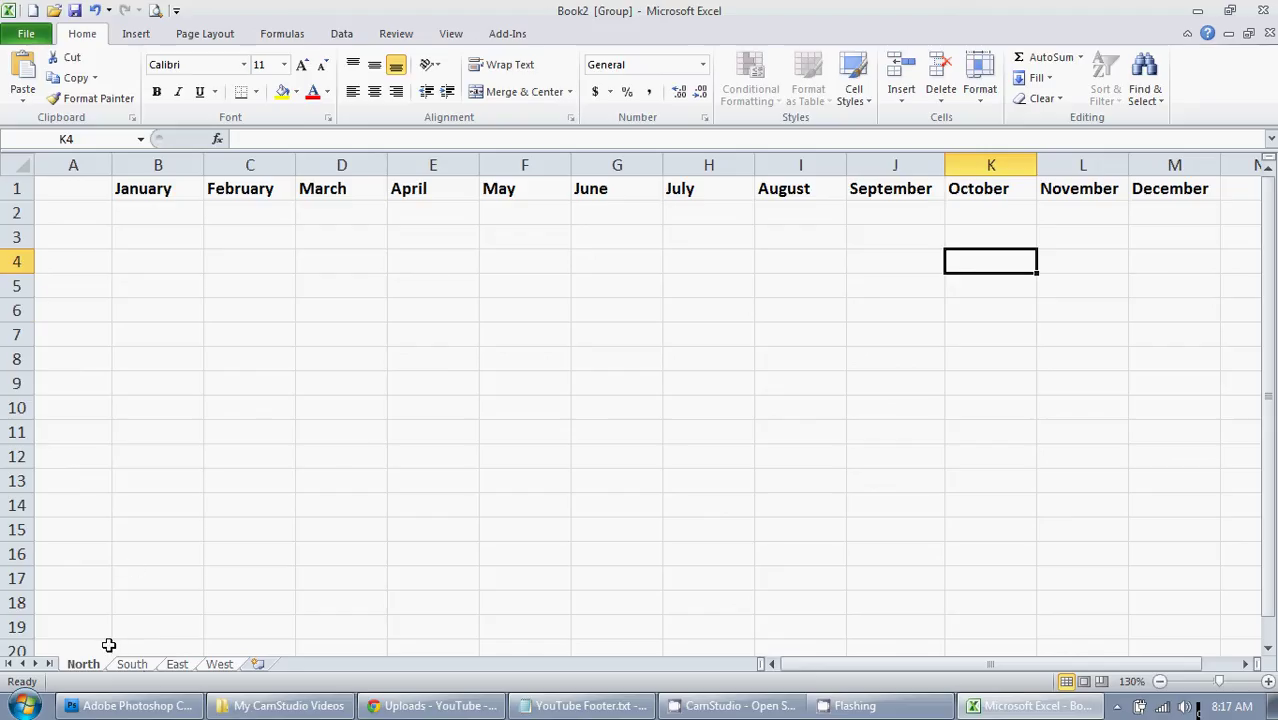
Step: Check the South, East, West and North sheets for the headers, then regroup all four
{"action": "left_click", "coordinate": [136, 666]}
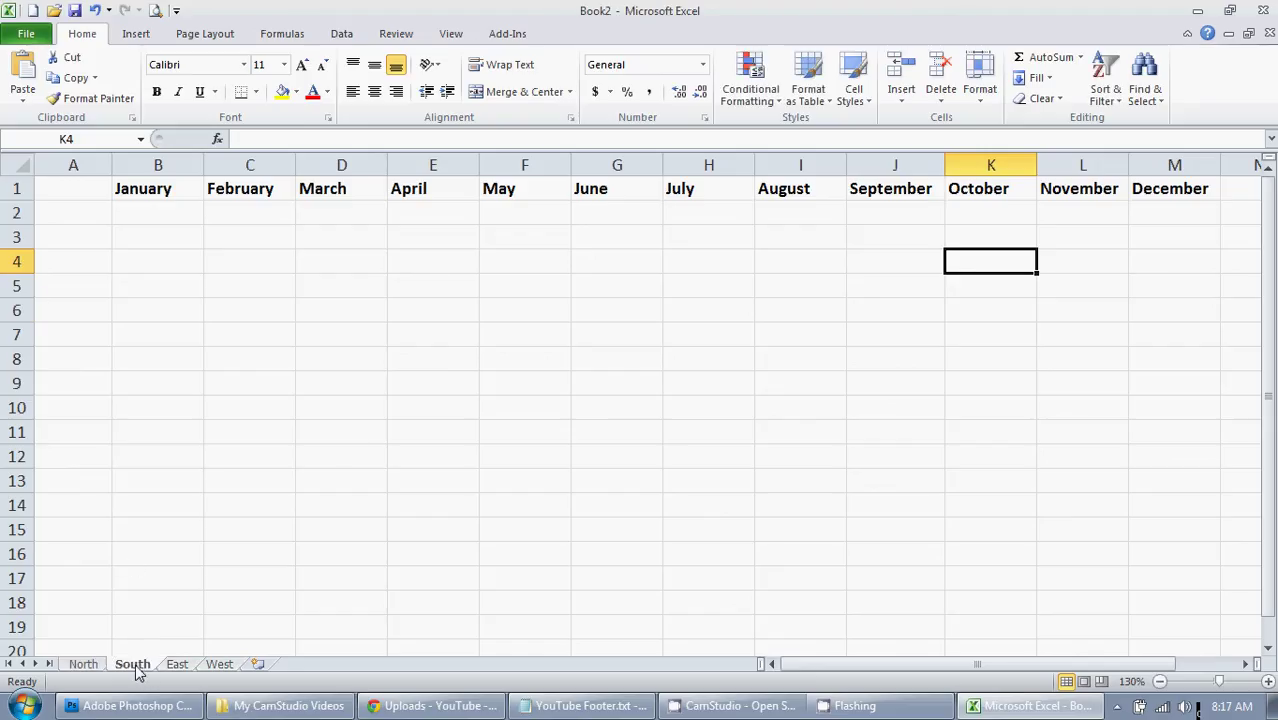
{"action": "left_click", "coordinate": [177, 665]}
{"action": "left_click", "coordinate": [218, 665]}
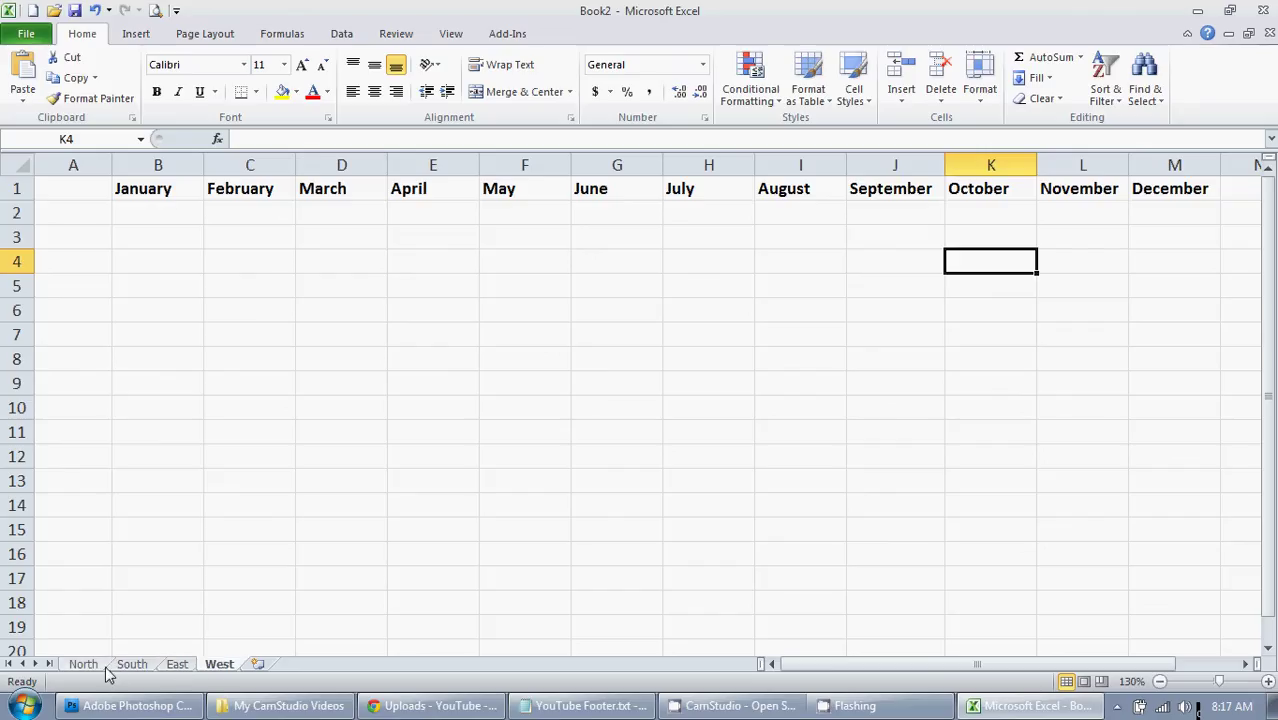
{"action": "left_click", "coordinate": [88, 666]}
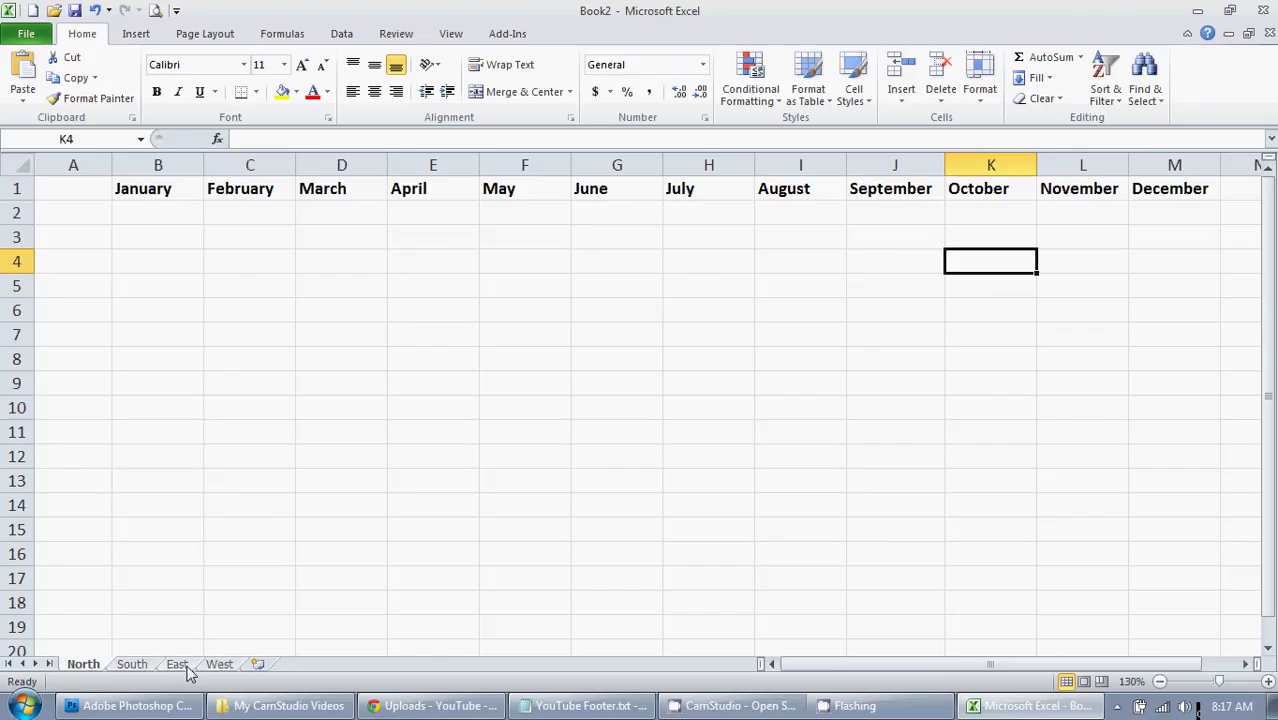
{"action": "left_click", "coordinate": [227, 665], "text": "shift"}
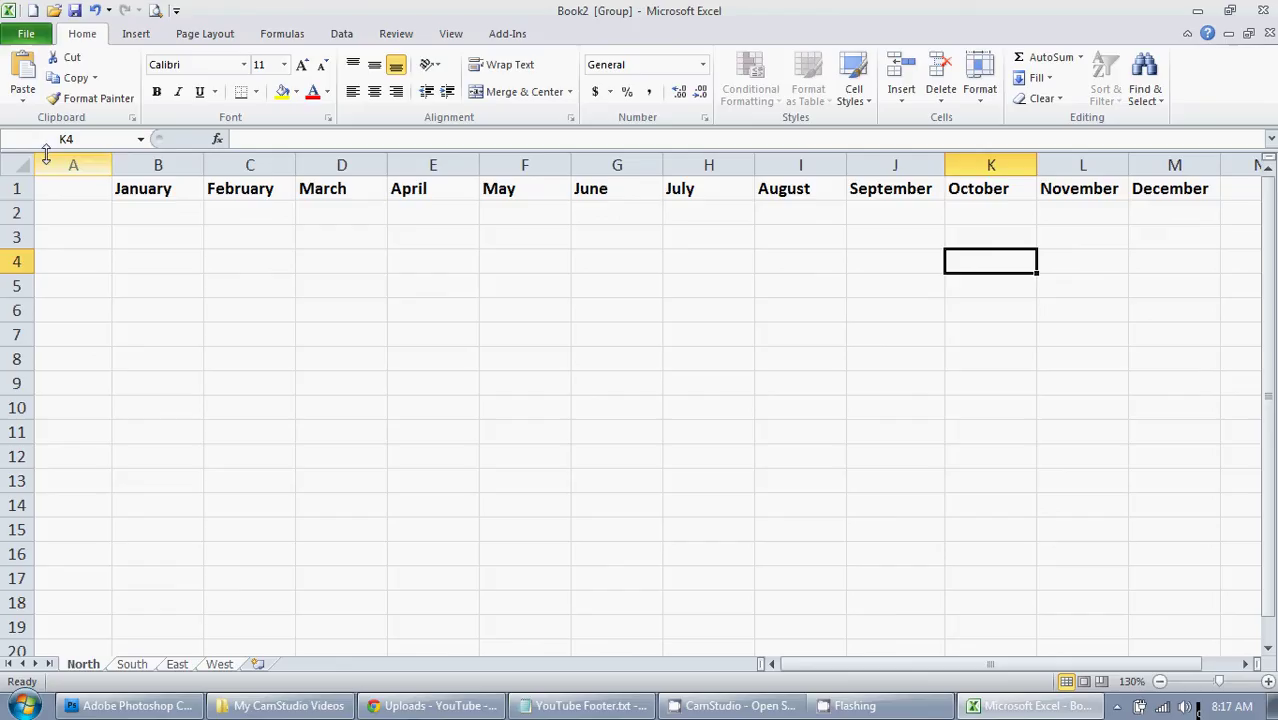
Step: Add a bottom border under the row 1 month headers
{"action": "left_click", "coordinate": [18, 188]}
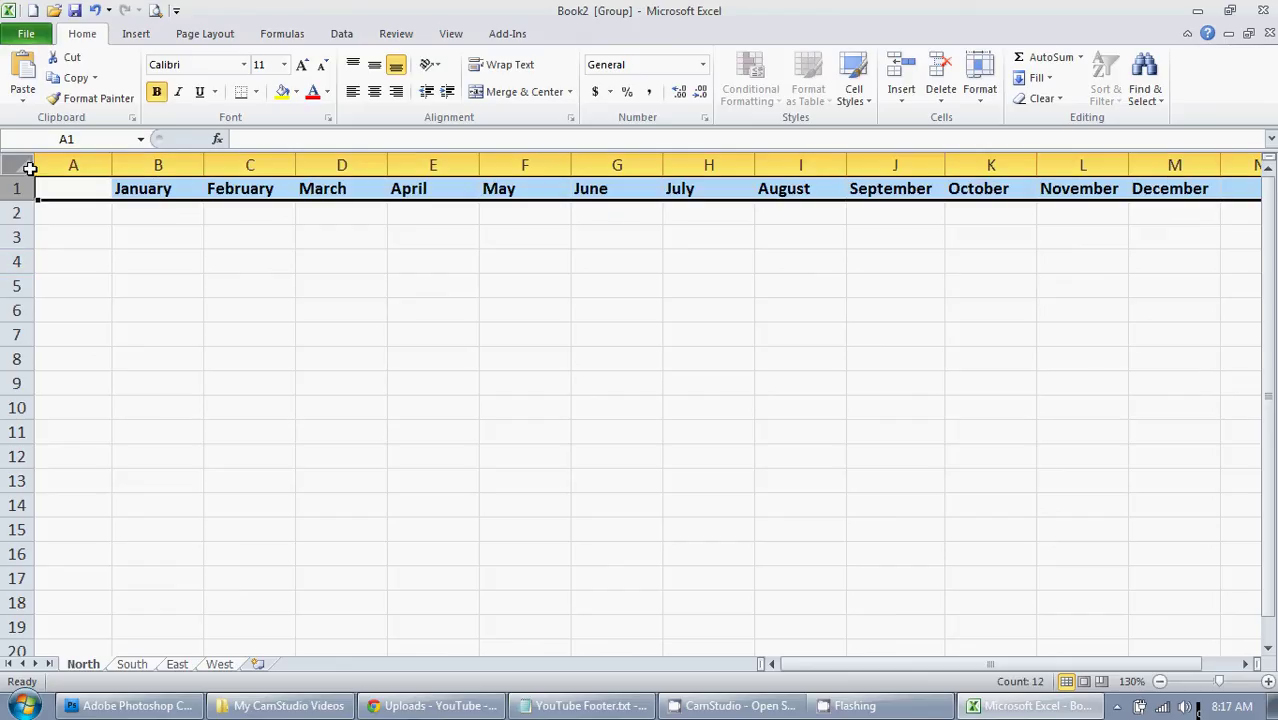
{"action": "left_click", "coordinate": [240, 93]}
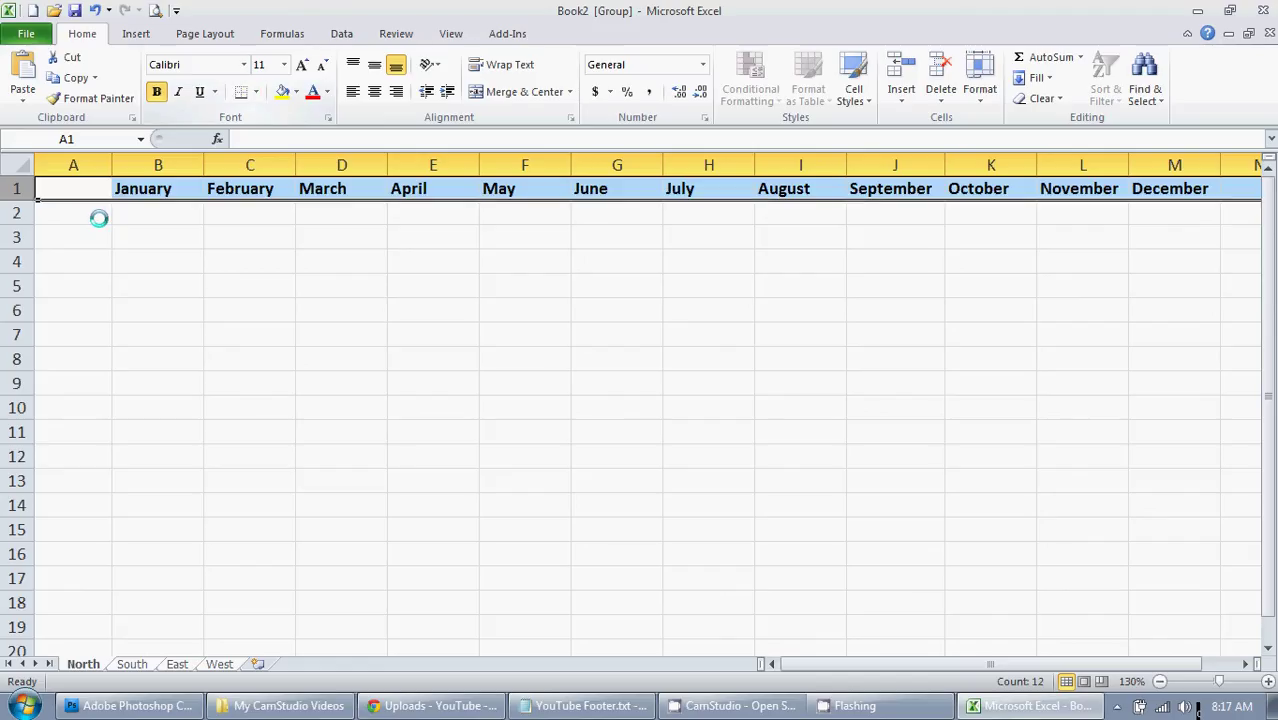
{"action": "left_click", "coordinate": [98, 216]}
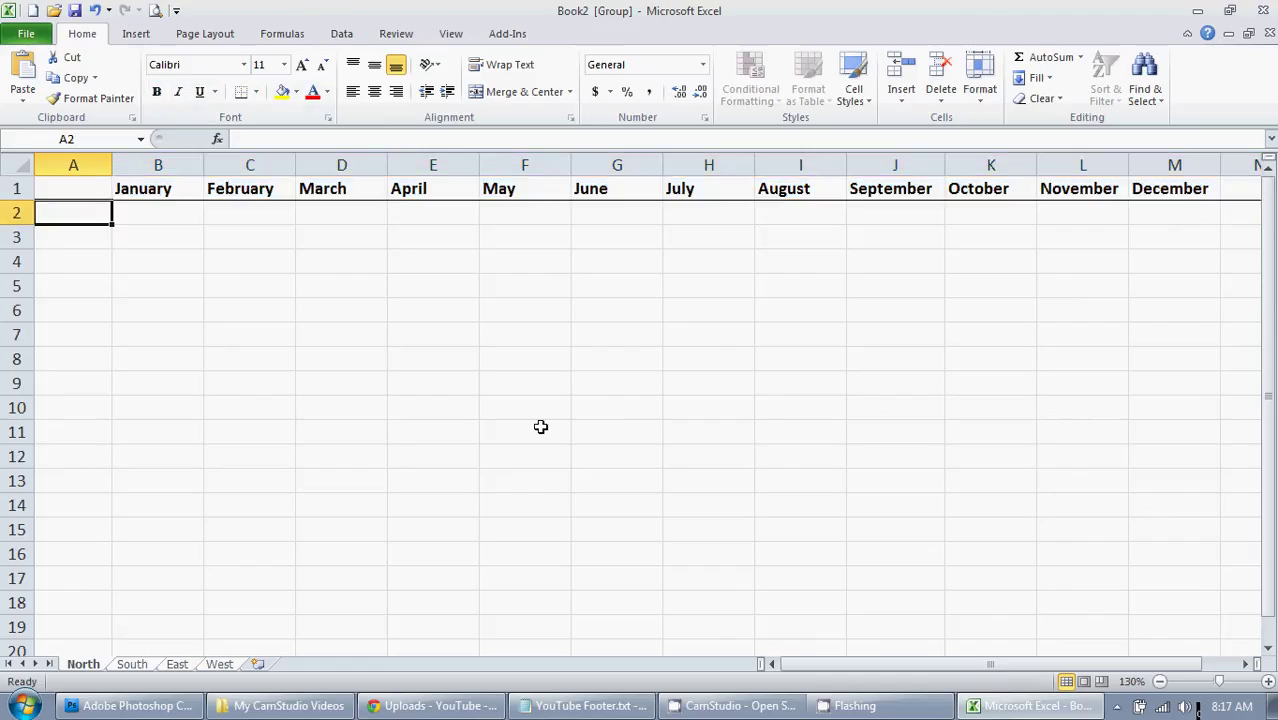
Step: Label A2:A5 as Value 1, Value 2, Value 3 and Total
{"action": "type", "text": "Valu"}
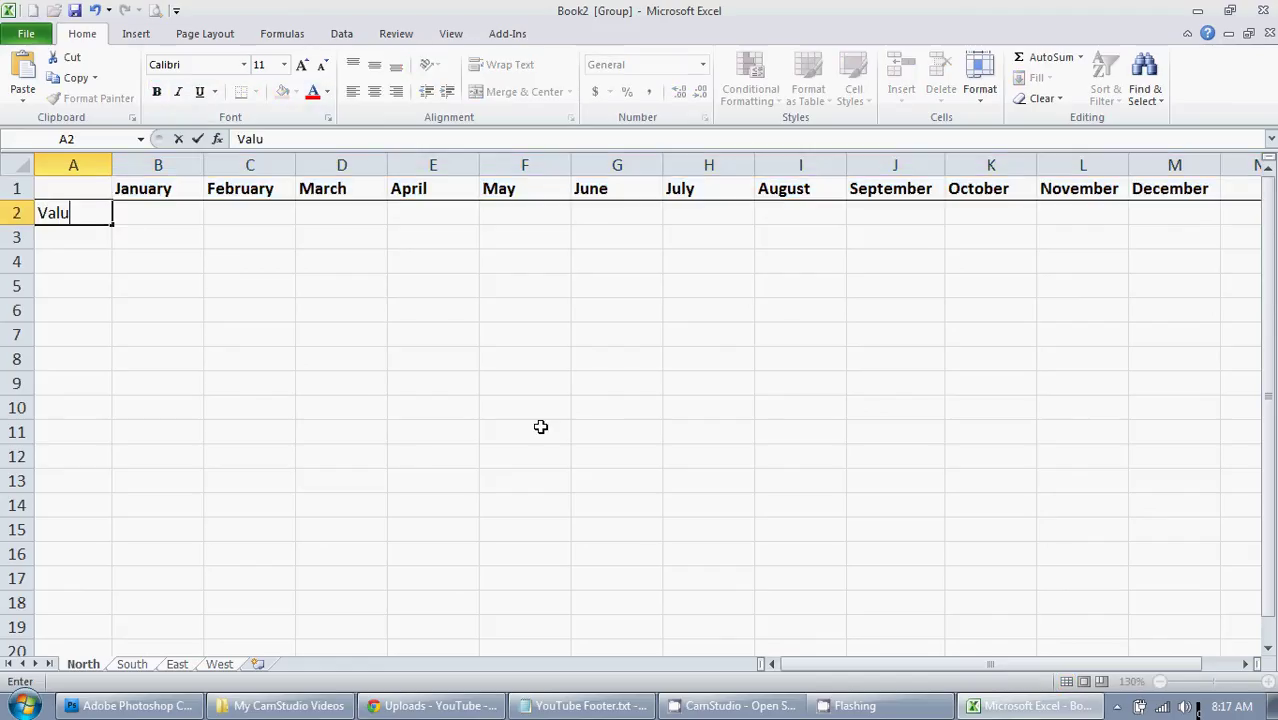
{"action": "type", "text": "e 1"}
{"action": "key", "text": "Return"}
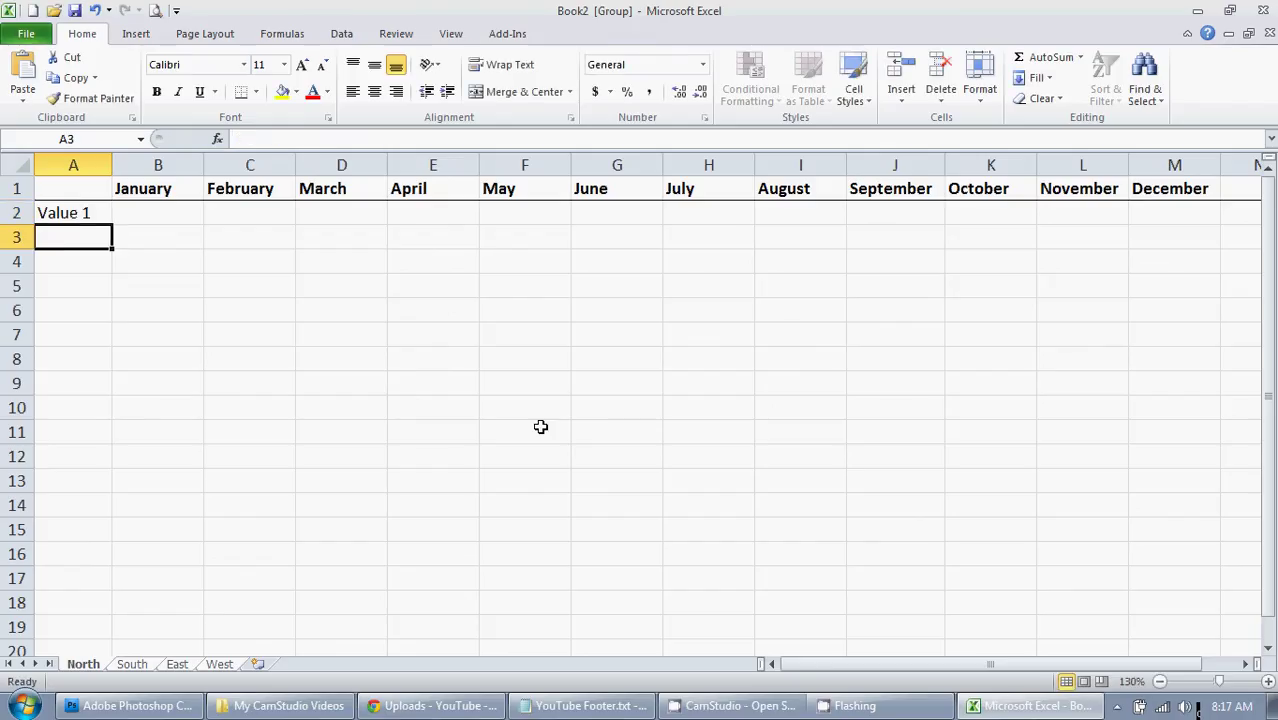
{"action": "type", "text": "Value 2"}
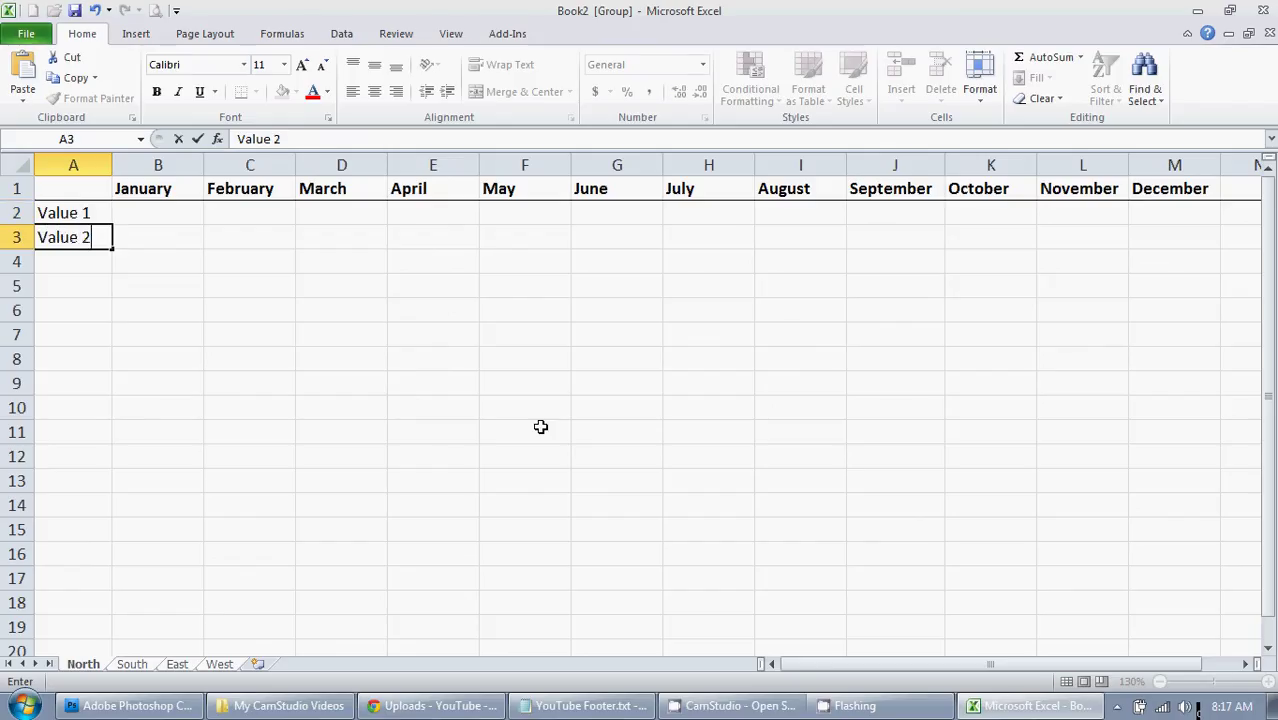
{"action": "key", "text": "Return"}
{"action": "type", "text": "Value 3"}
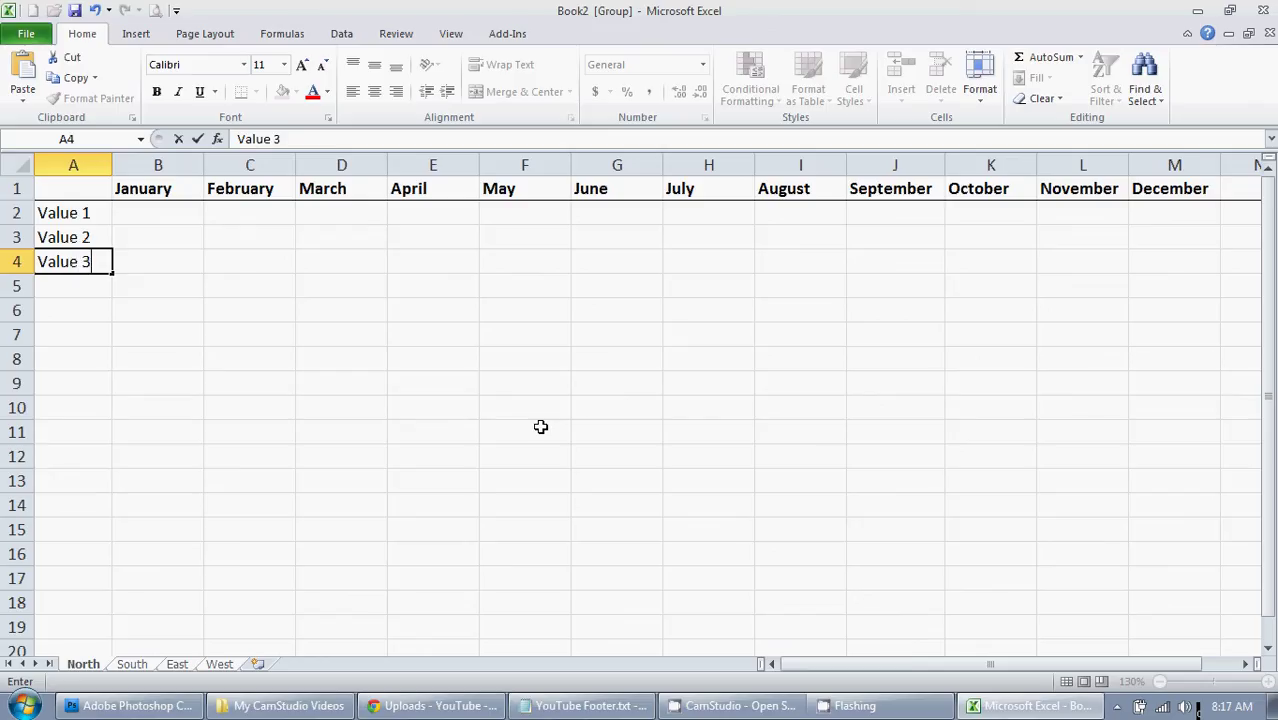
{"action": "key", "text": "Return"}
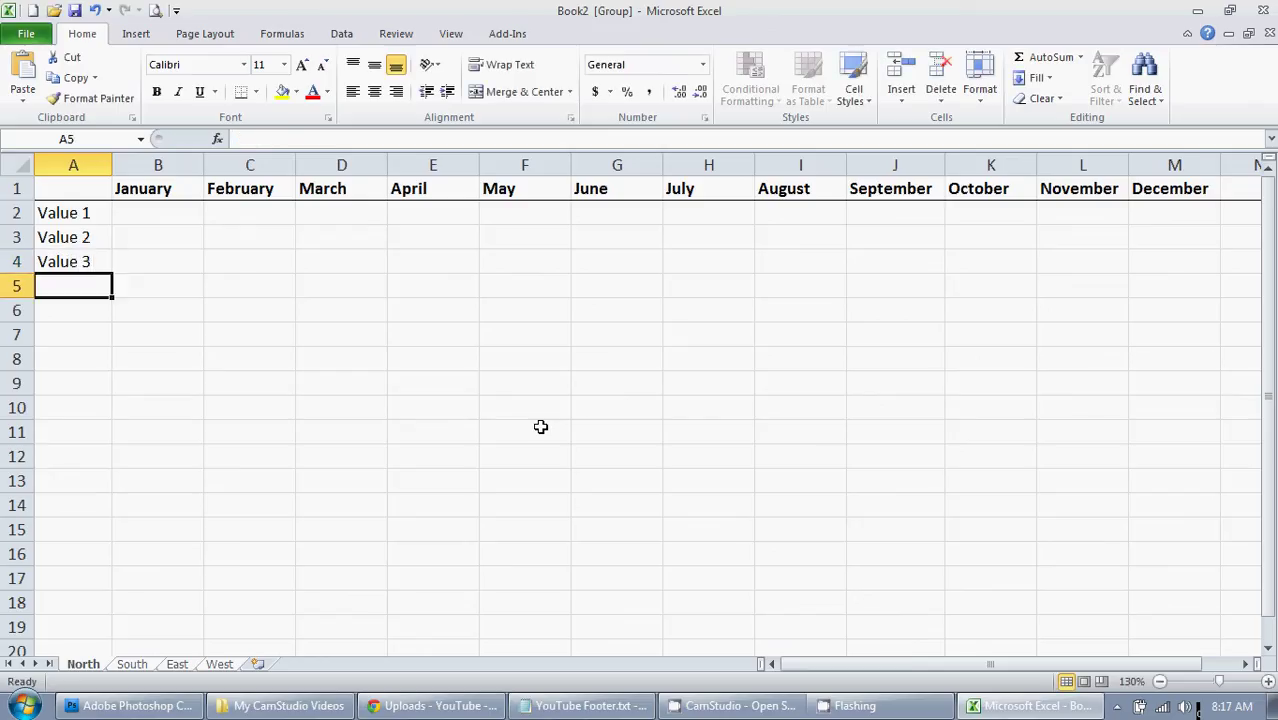
{"action": "type", "text": "Total"}
{"action": "key", "text": "Return"}
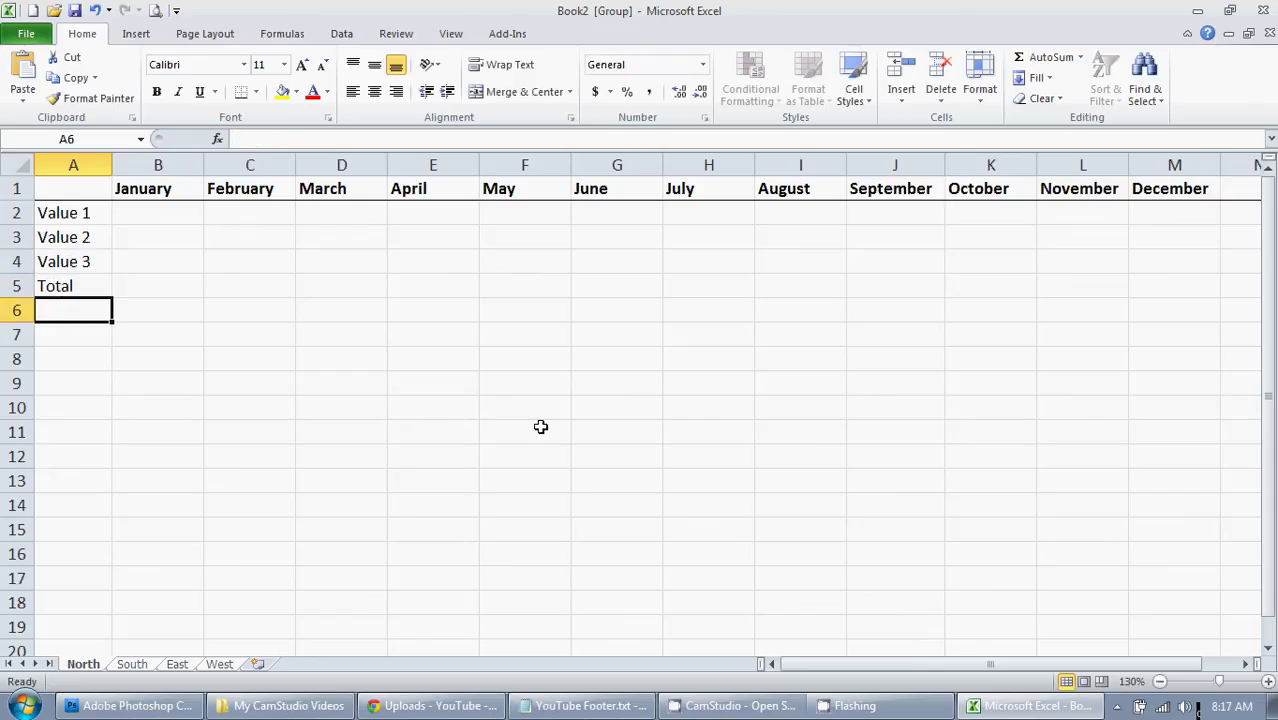
Step: Border the bottom of row 4 and fill =SUM(B2:B4) totals across B5:M5
{"action": "left_click", "coordinate": [16, 261]}
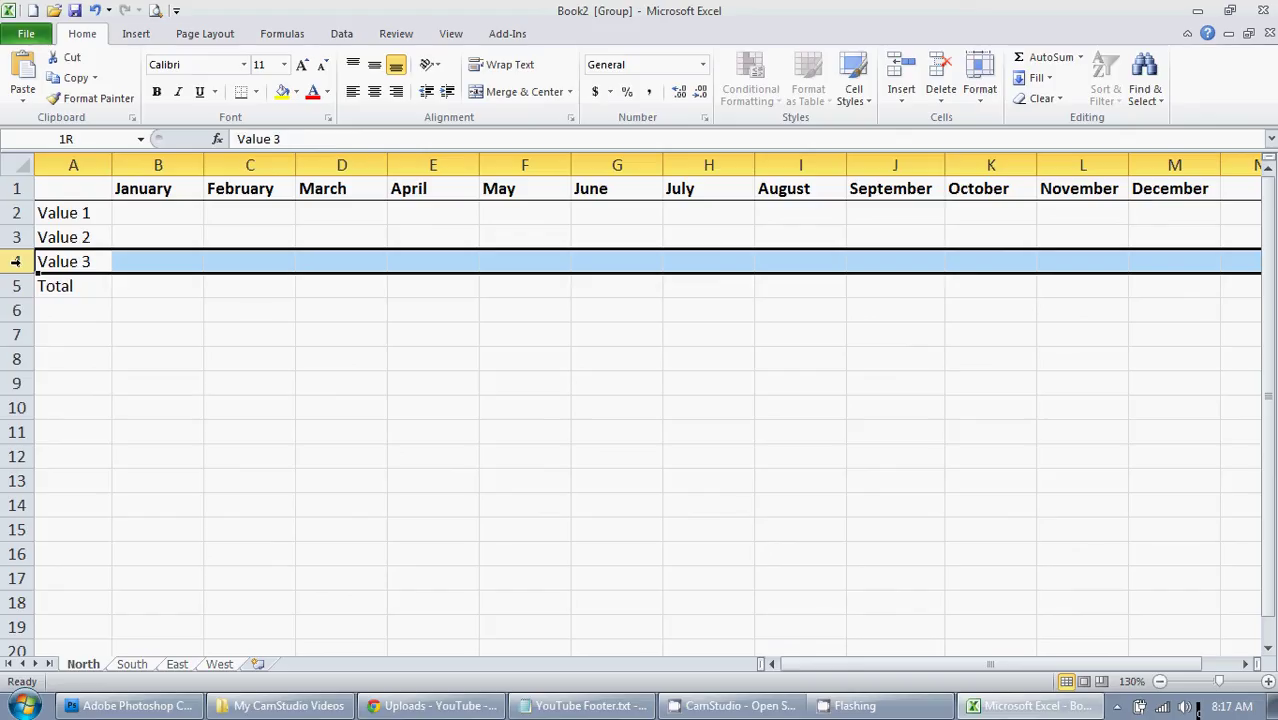
{"action": "left_click", "coordinate": [250, 96]}
{"action": "left_click", "coordinate": [185, 288]}
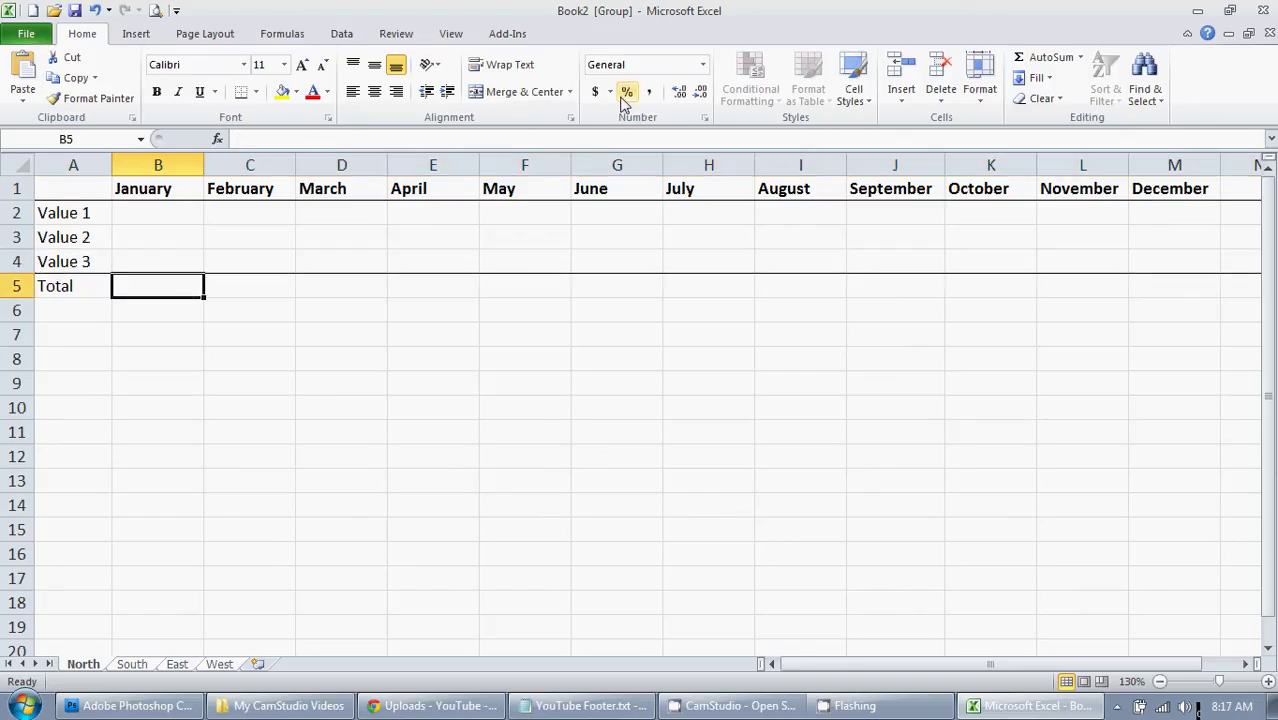
{"action": "left_click", "coordinate": [1060, 60]}
{"action": "left_click_drag", "start_coordinate": [160, 212], "coordinate": [160, 265]}
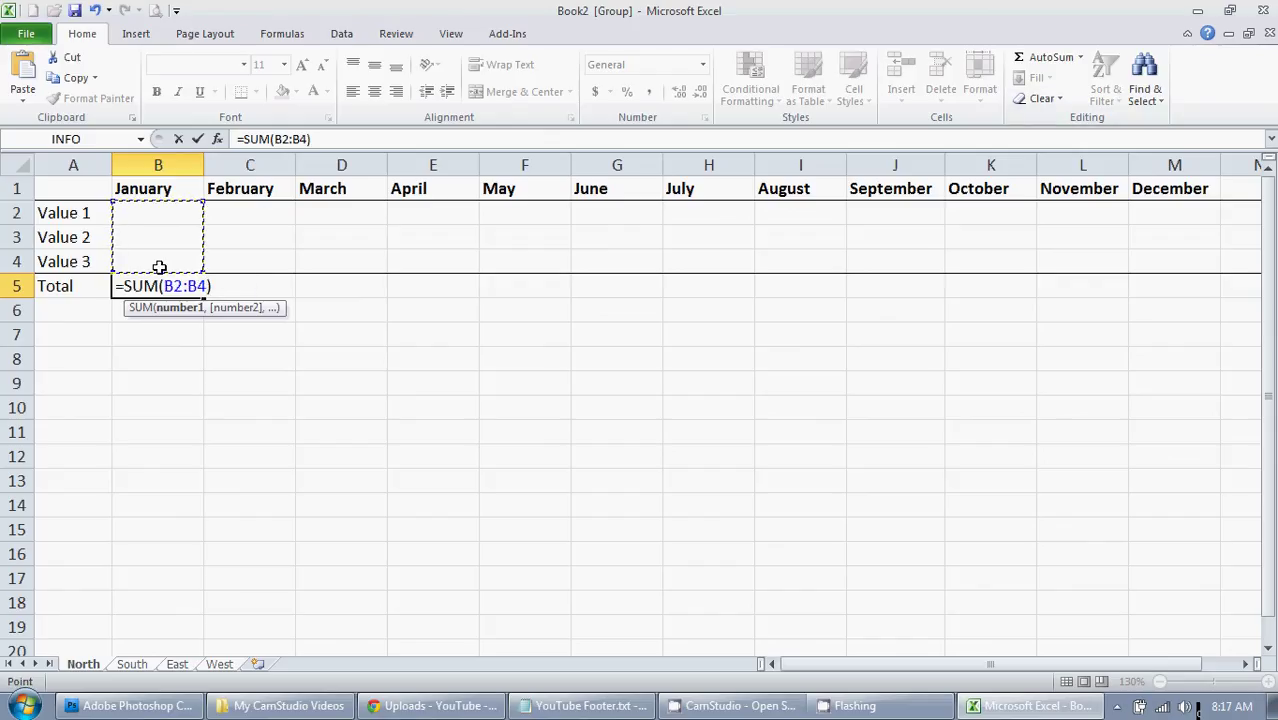
{"action": "key", "text": "Return"}
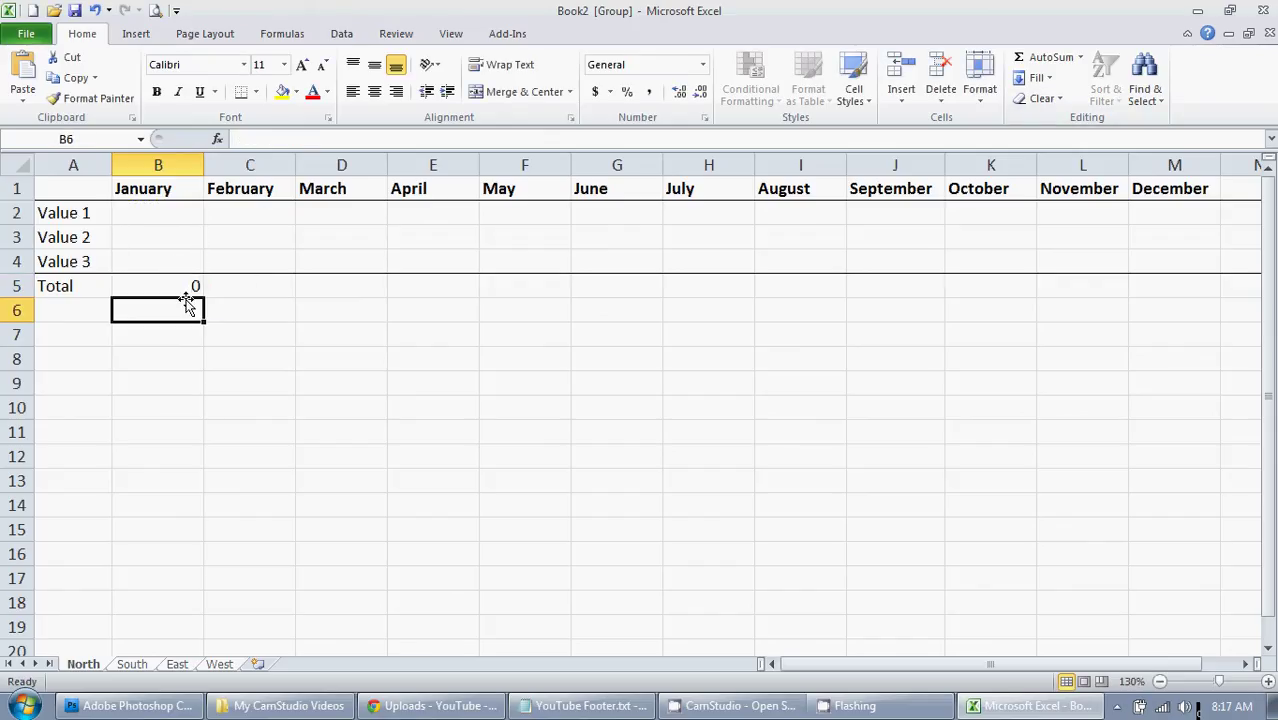
{"action": "left_click", "coordinate": [200, 288]}
{"action": "left_click_drag", "start_coordinate": [205, 292], "coordinate": [1181, 289]}
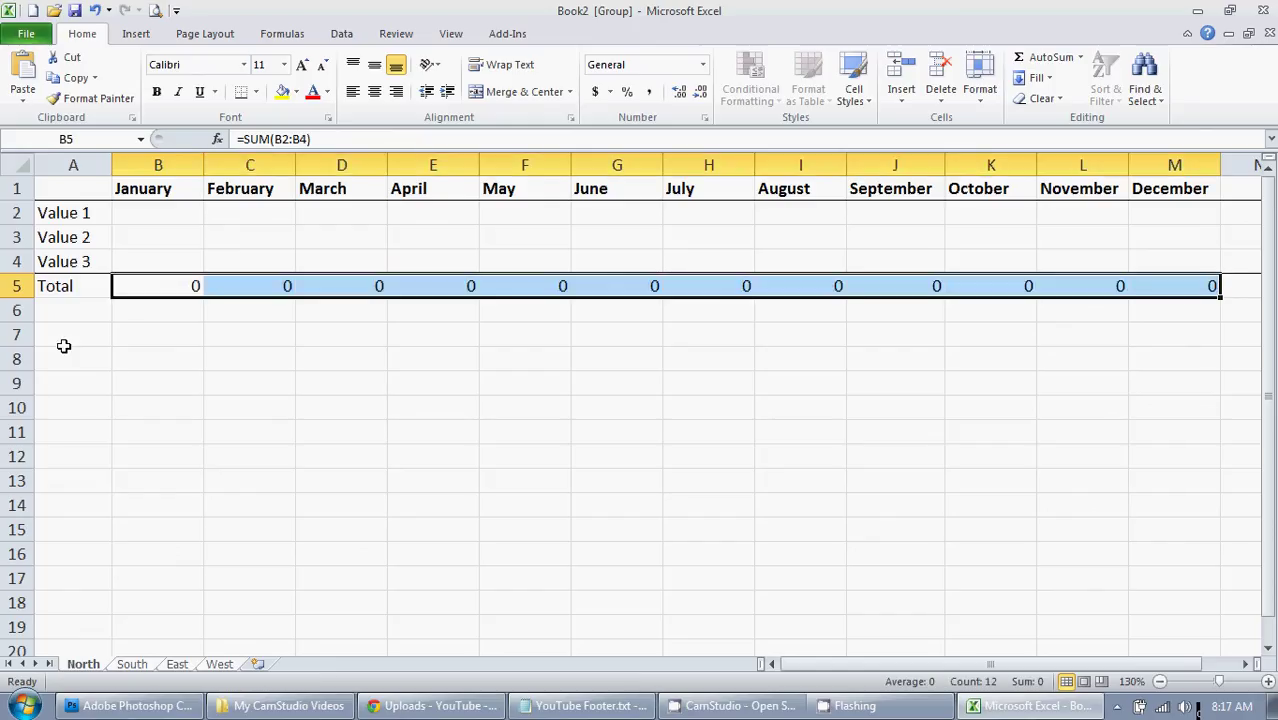
{"action": "left_click", "coordinate": [64, 360]}
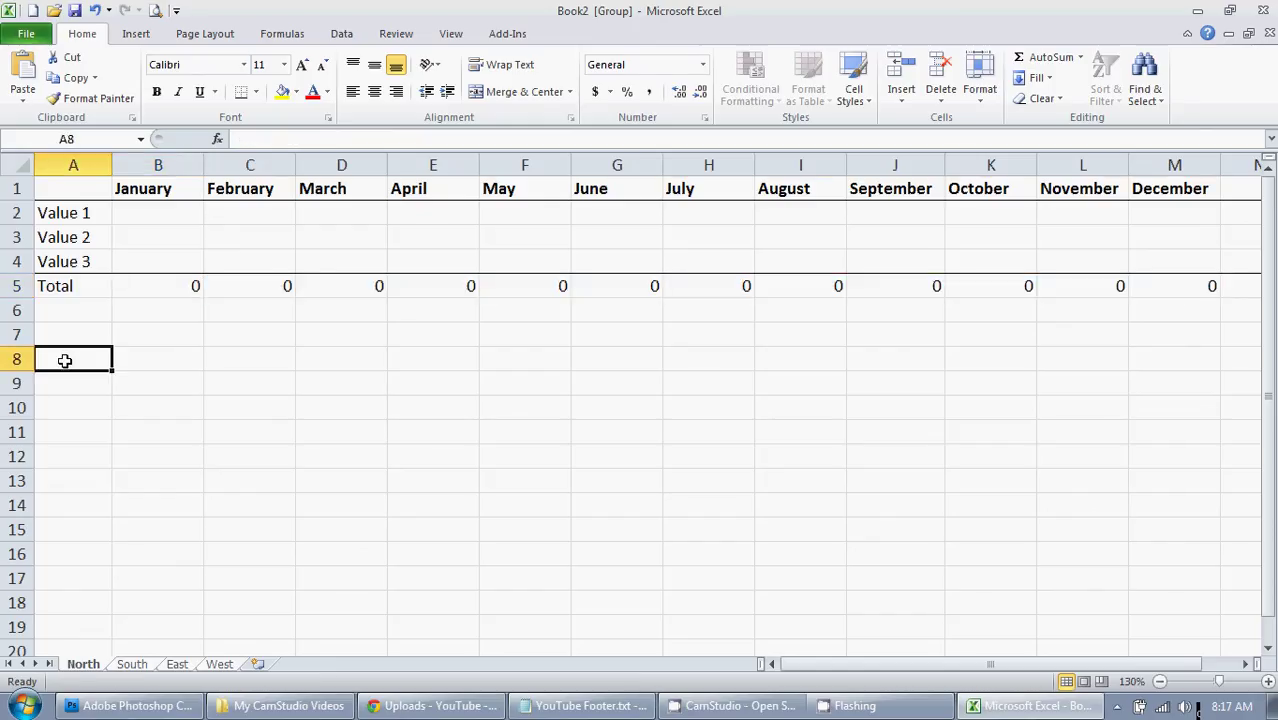
Step: Label A8:A11 as Expense 1, Expense 2, Expense 3 and Total
{"action": "type", "text": "Expense "}
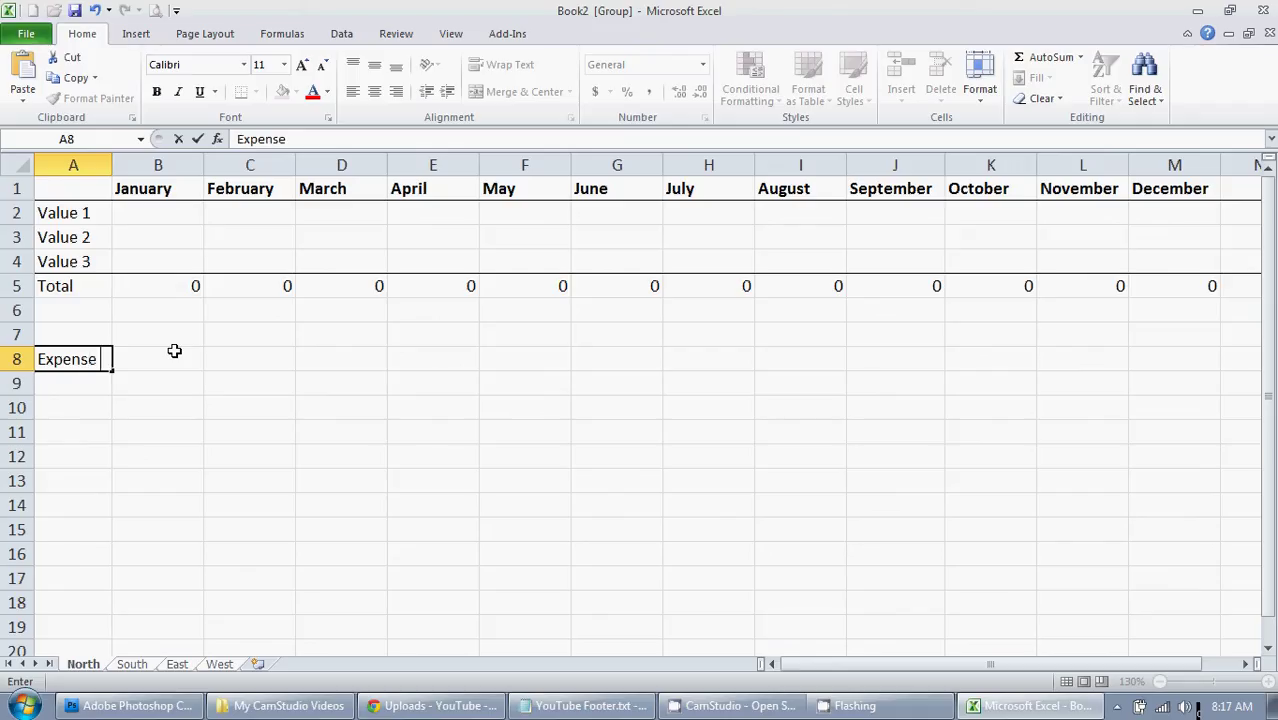
{"action": "type", "text": "1"}
{"action": "key", "text": "Return"}
{"action": "type", "text": "Expens"}
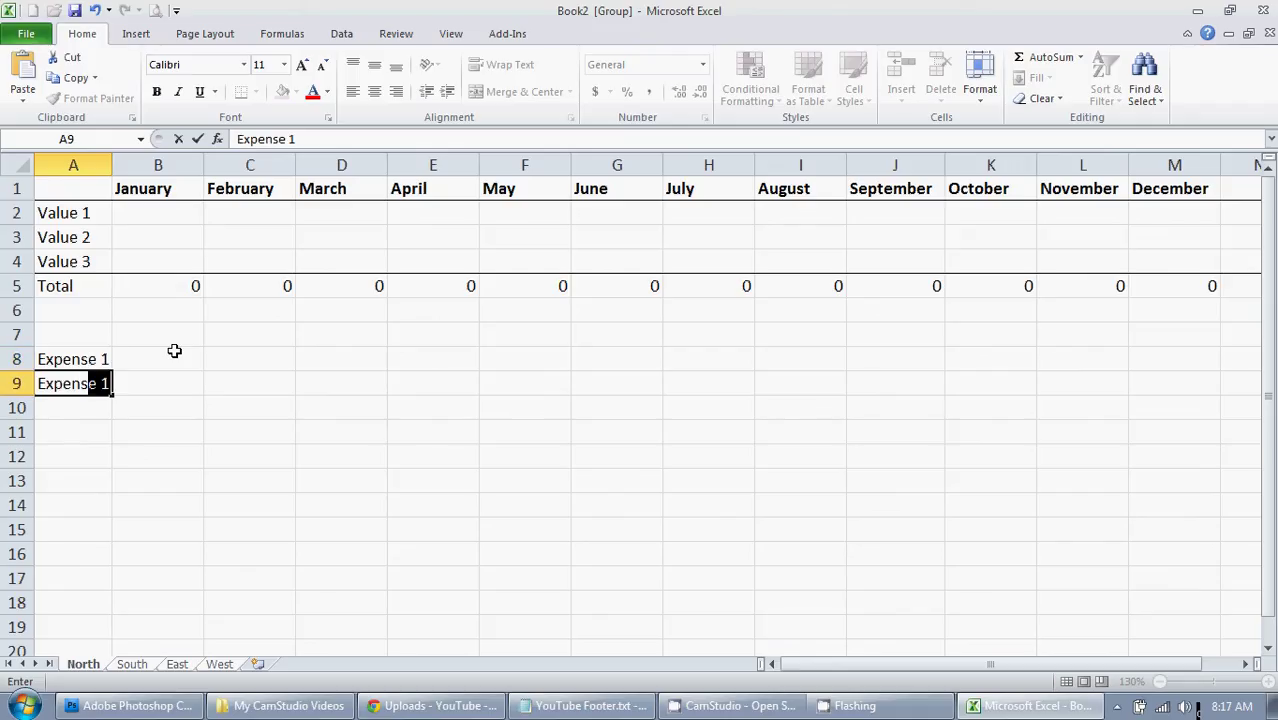
{"action": "type", "text": "e 2"}
{"action": "key", "text": "Return"}
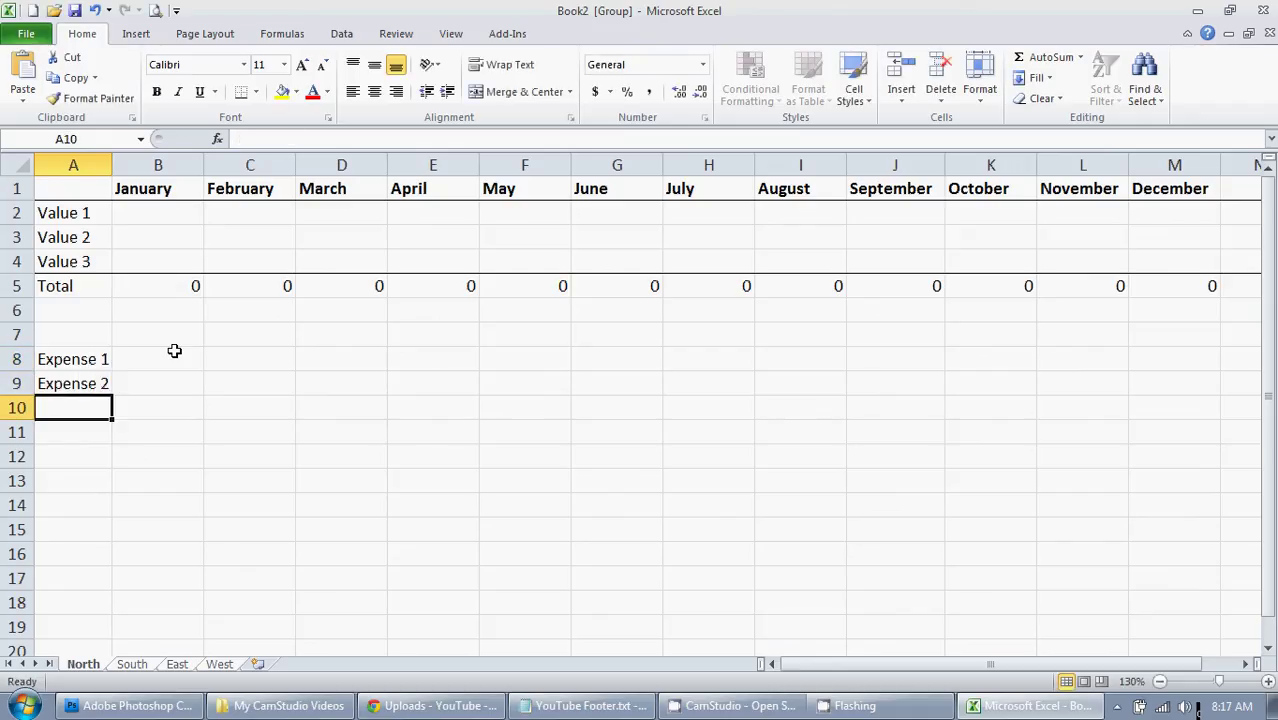
{"action": "type", "text": "Expense 3"}
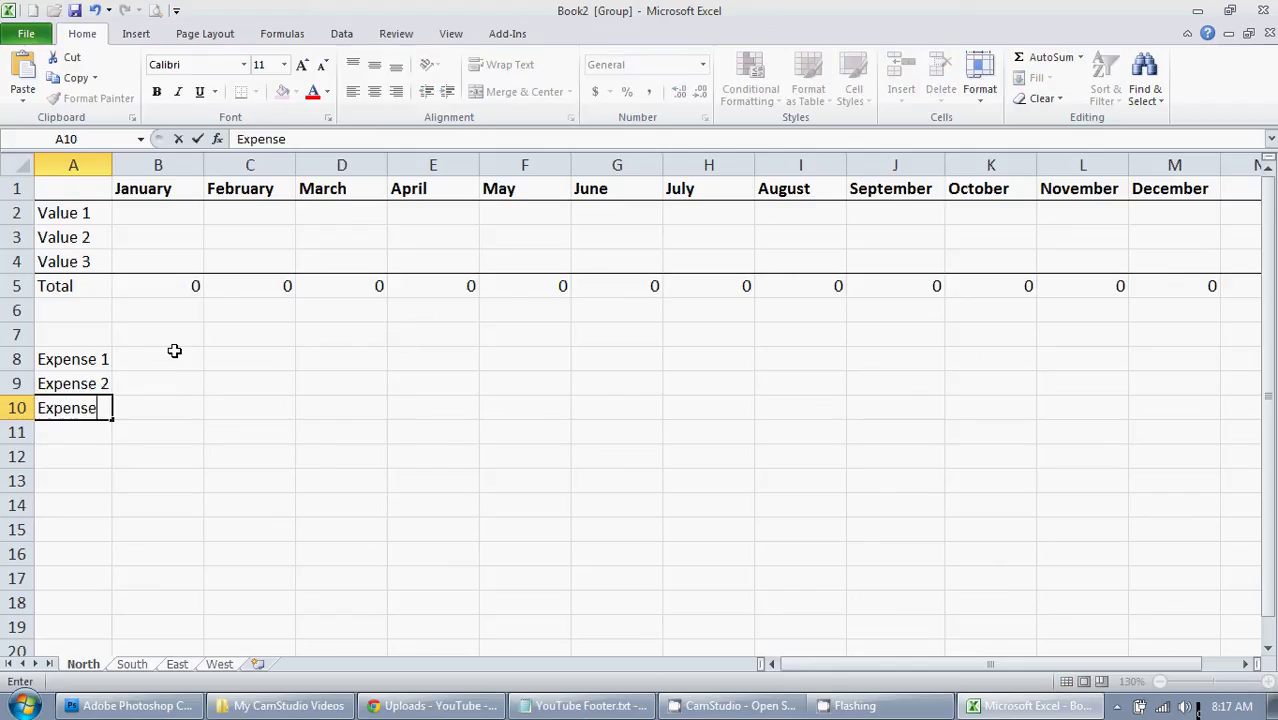
{"action": "key", "text": "Return"}
{"action": "type", "text": "Total"}
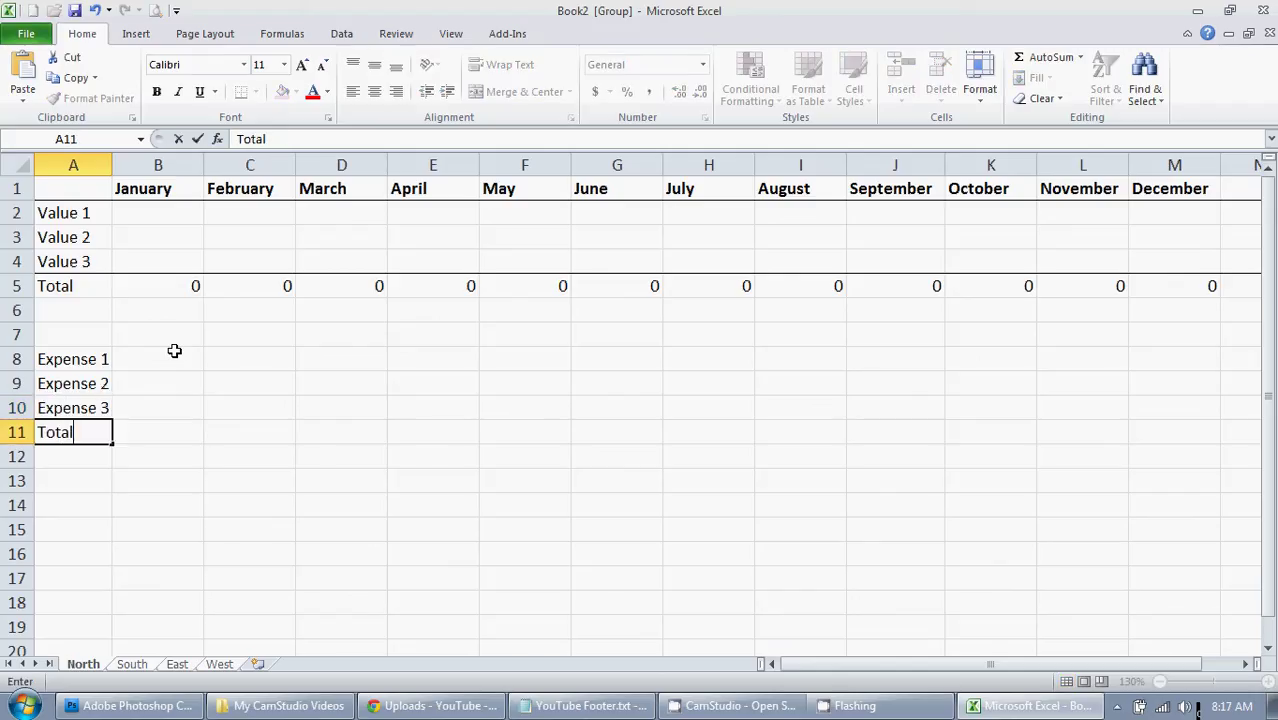
{"action": "key", "text": "Return"}
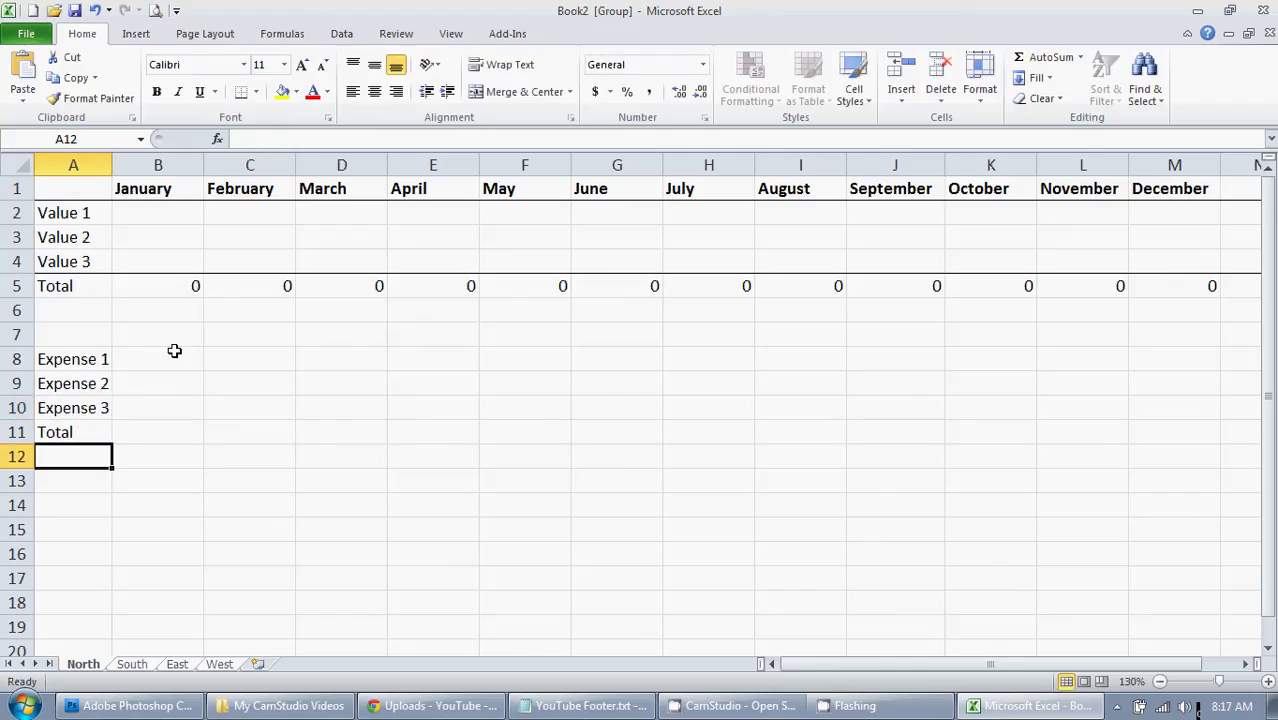
Step: Border the bottom of row 10 and fill =SUM(B8:B10) totals across B11:M11
{"action": "left_click", "coordinate": [16, 408]}
{"action": "left_click", "coordinate": [240, 91]}
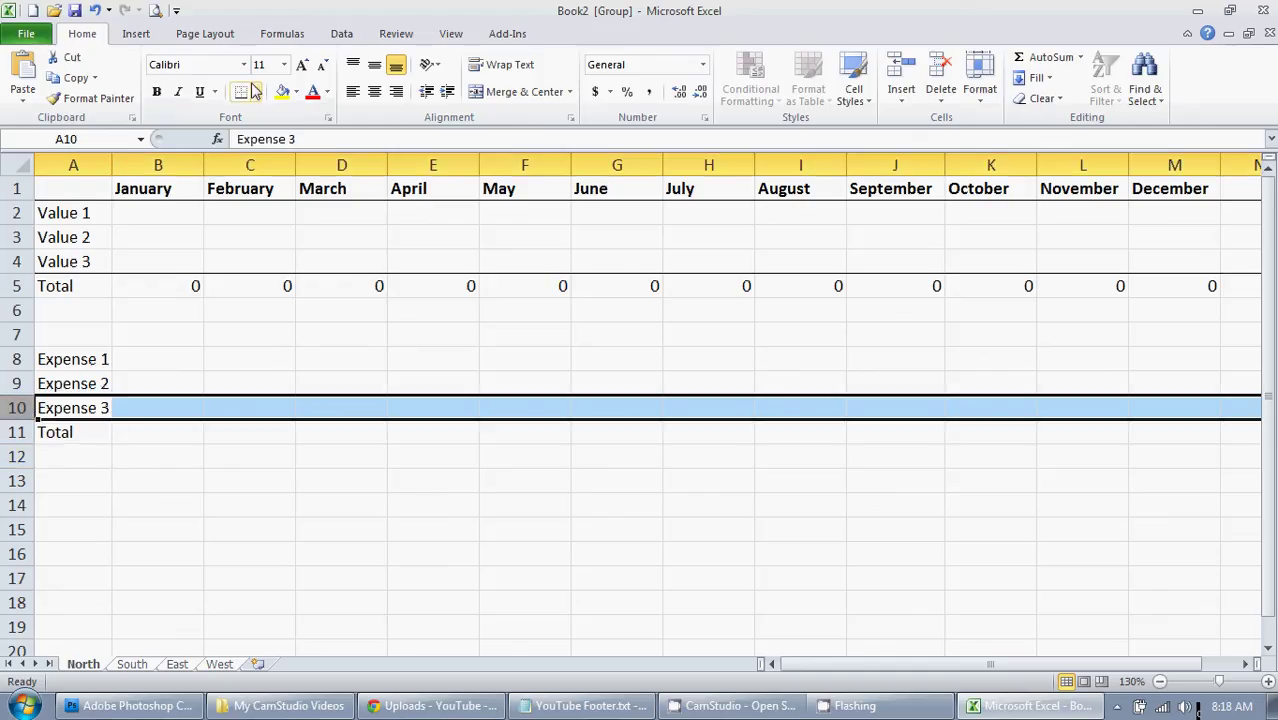
{"action": "left_click", "coordinate": [150, 433]}
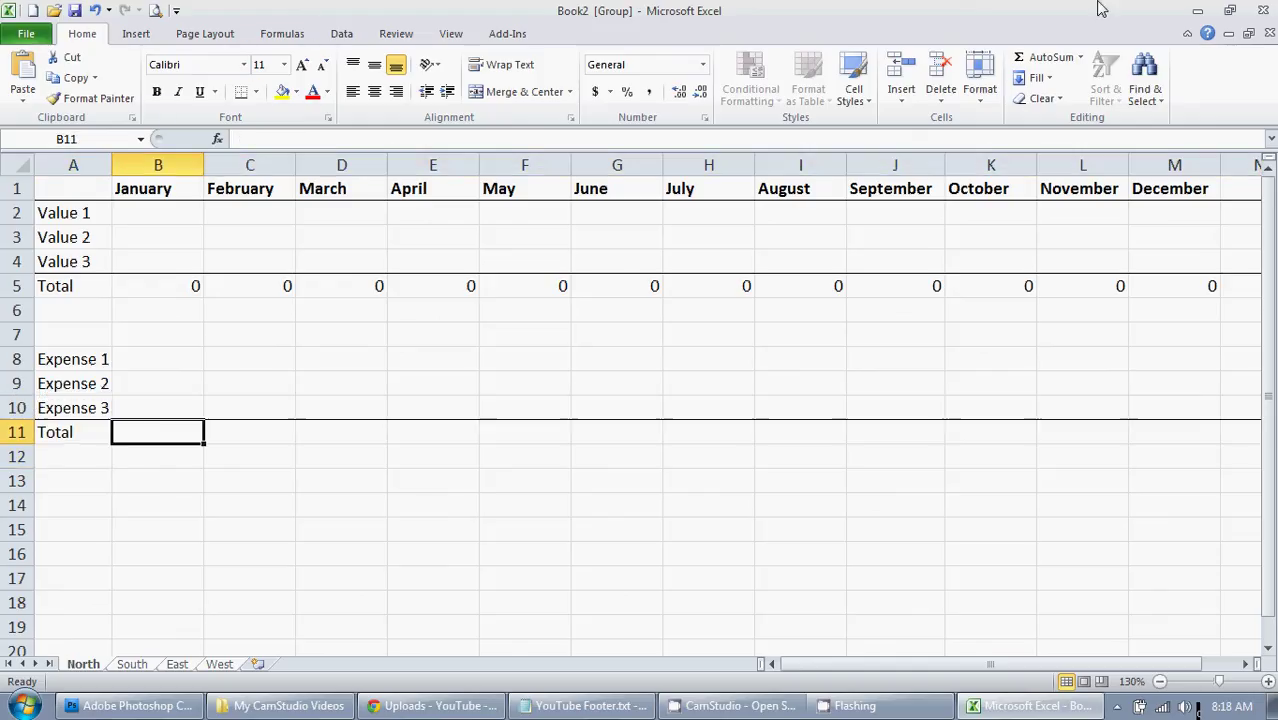
{"action": "left_click", "coordinate": [1040, 57]}
{"action": "left_click_drag", "start_coordinate": [140, 358], "coordinate": [156, 408]}
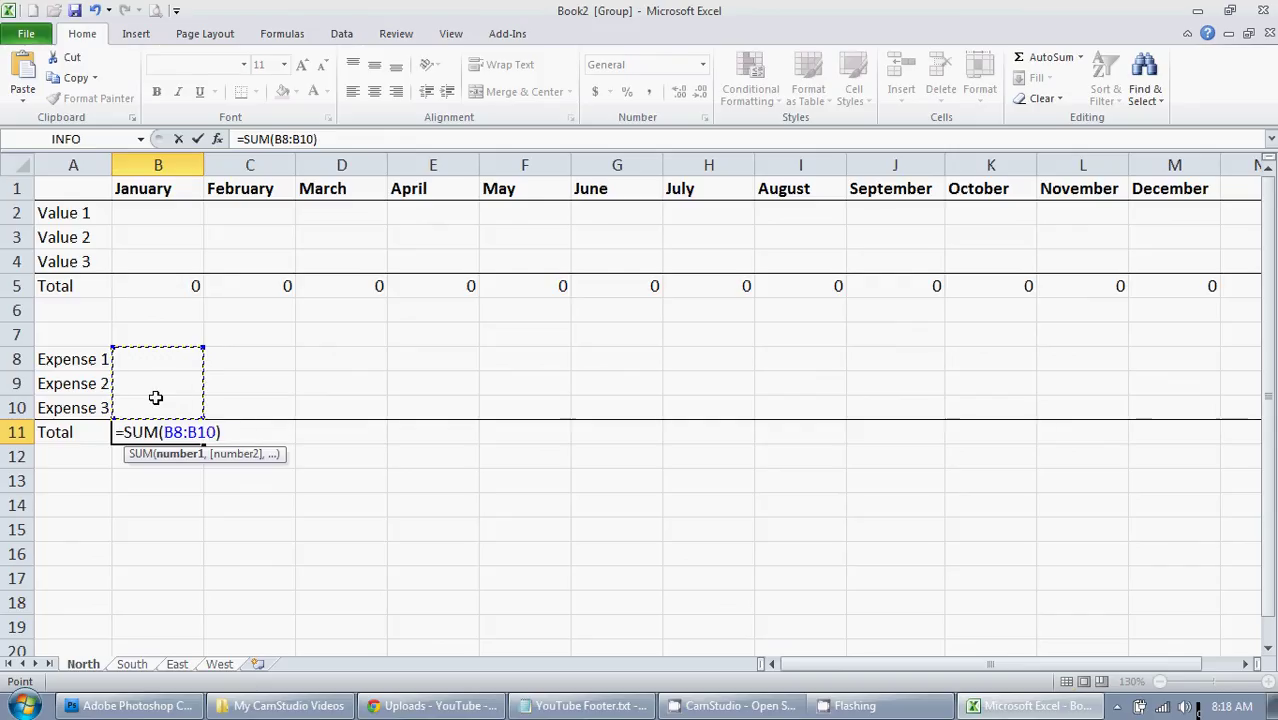
{"action": "key", "text": "Return"}
{"action": "left_click", "coordinate": [178, 432]}
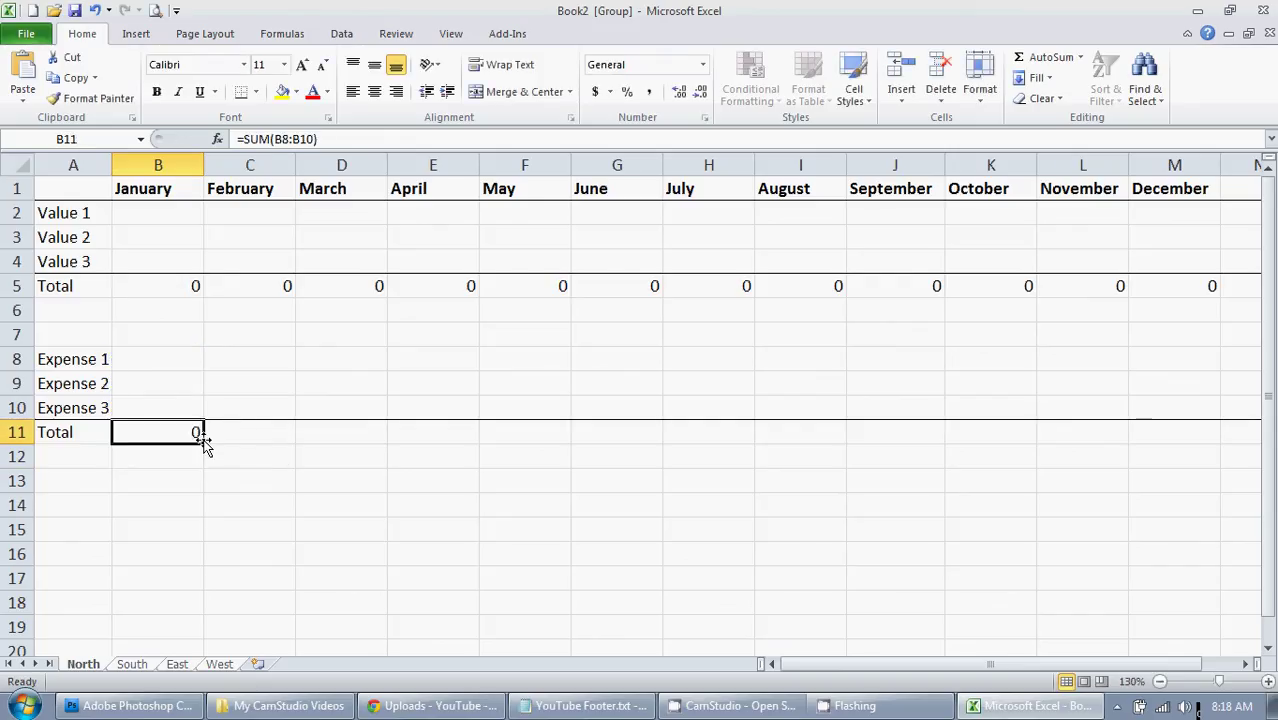
{"action": "left_click_drag", "start_coordinate": [203, 443], "coordinate": [1192, 429]}
Step: Label A15 Profit and enter =B5-B11 in B15
{"action": "left_click", "coordinate": [62, 523]}
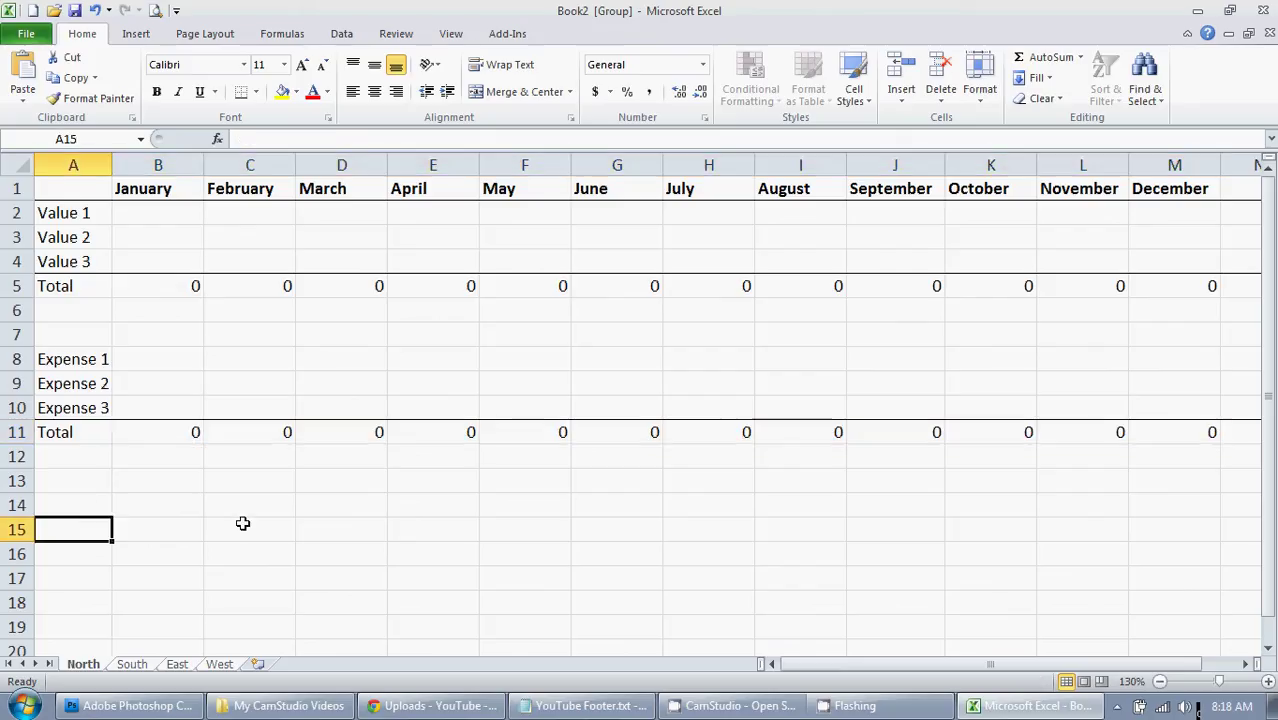
{"action": "type", "text": "Profit"}
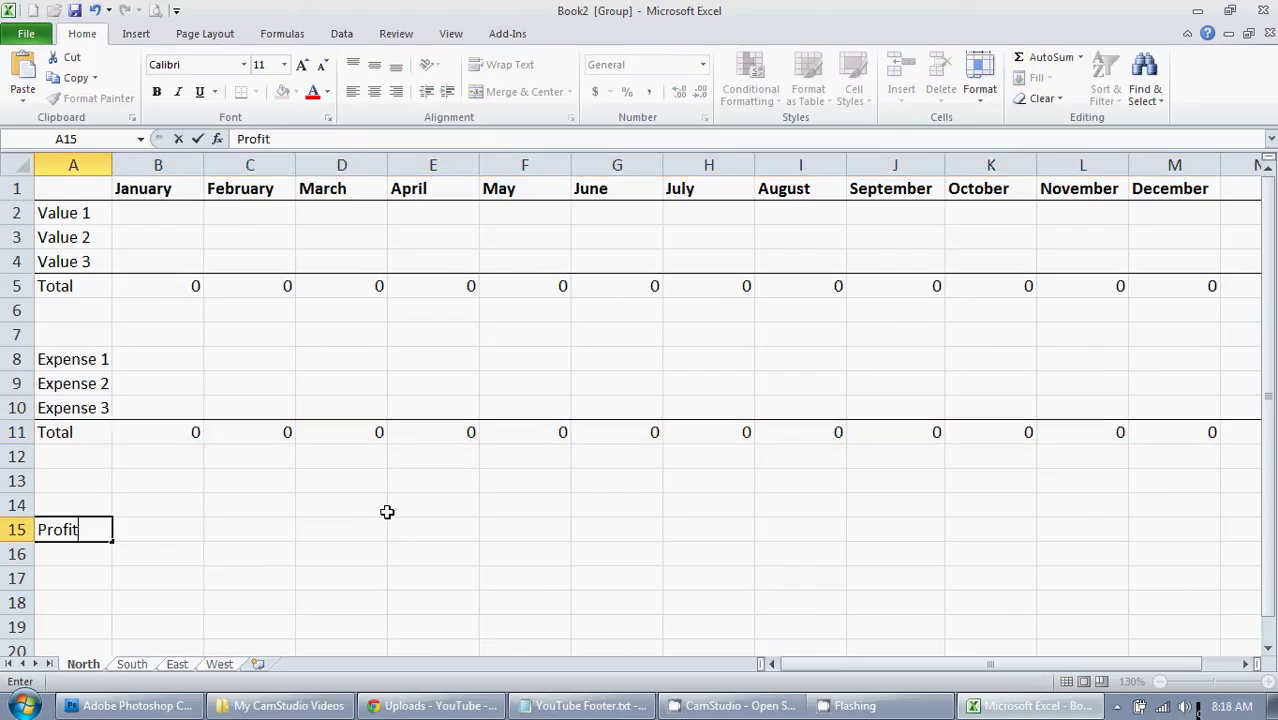
{"action": "key", "text": "Return"}
{"action": "left_click", "coordinate": [130, 521]}
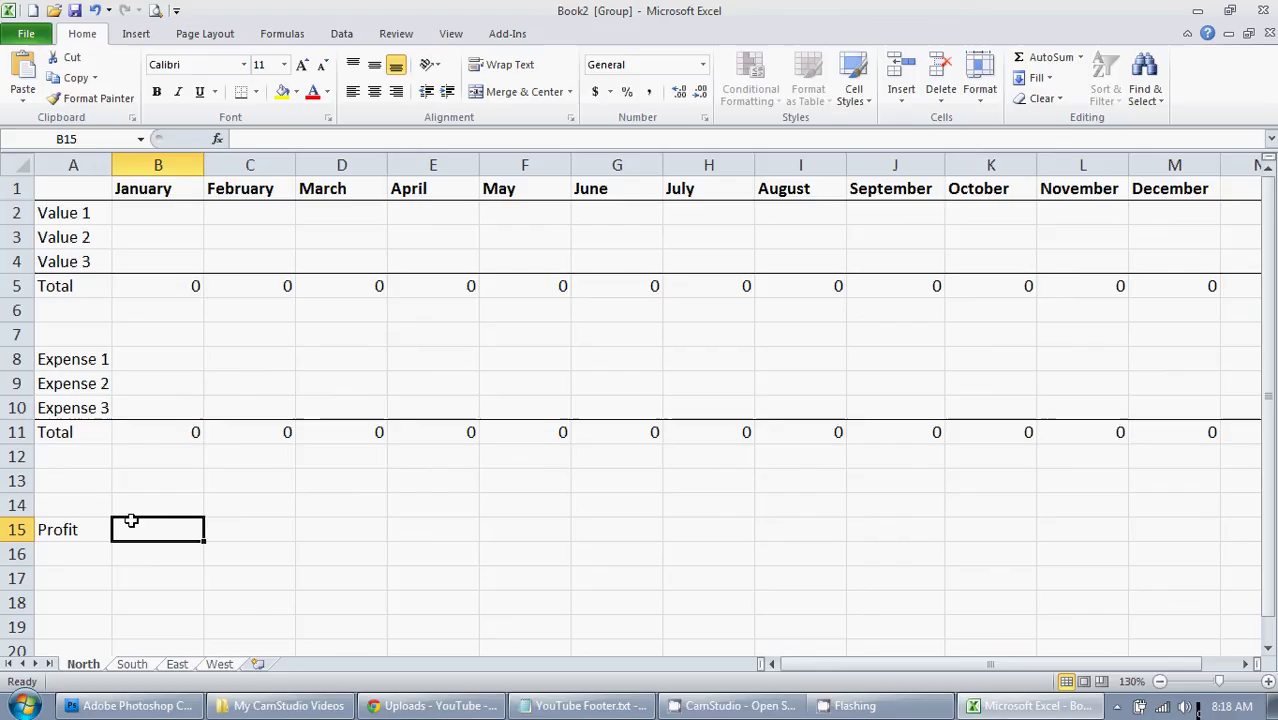
{"action": "type", "text": "="}
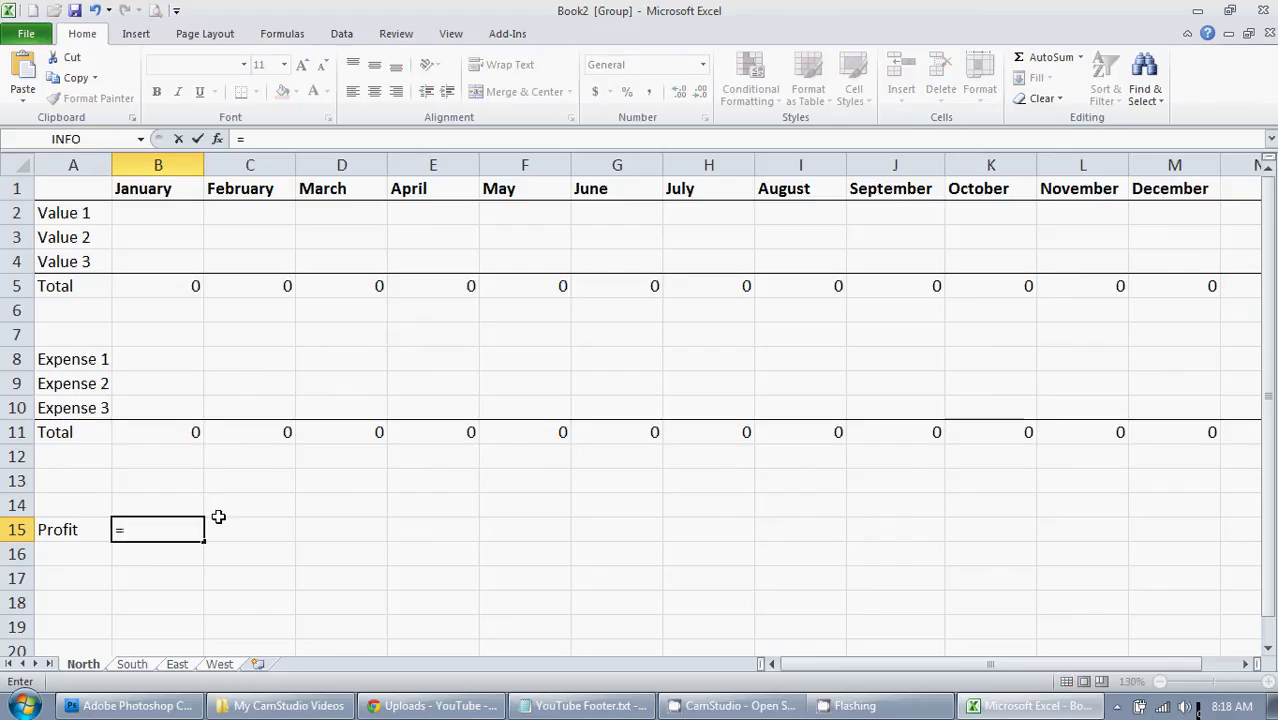
{"action": "left_click", "coordinate": [163, 290]}
{"action": "left_click", "coordinate": [163, 290]}
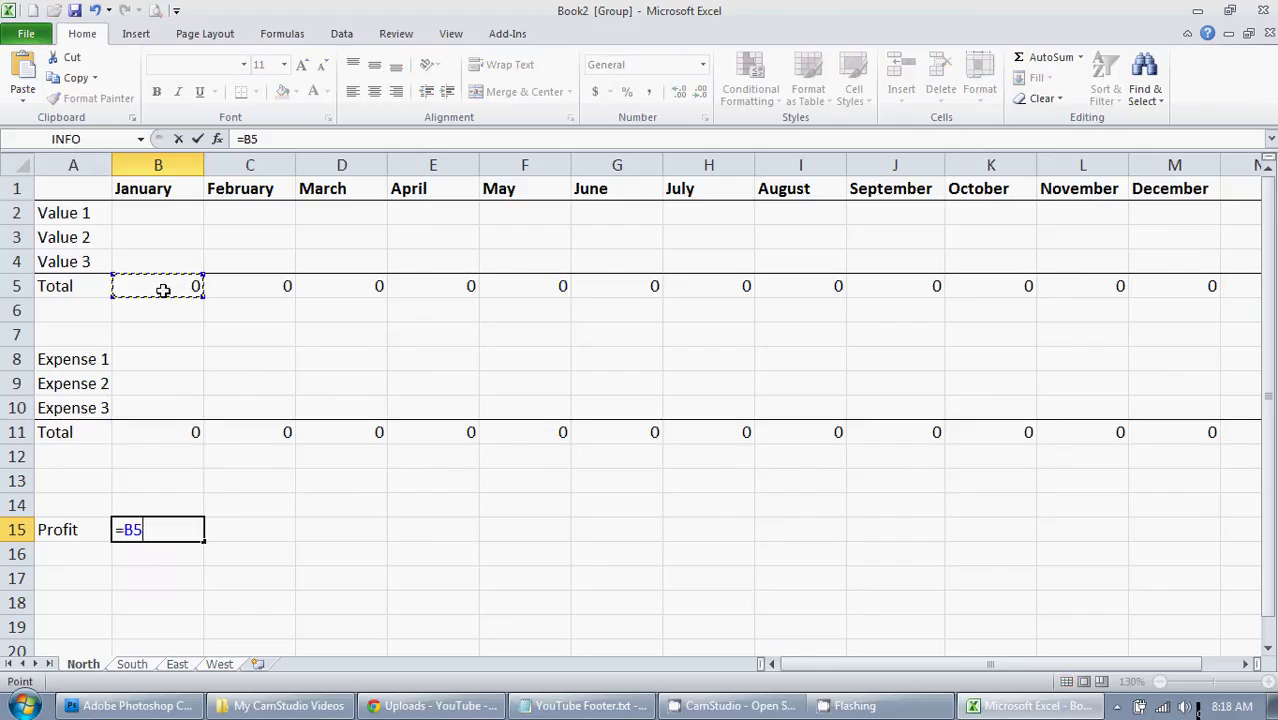
{"action": "type", "text": "-"}
{"action": "left_click", "coordinate": [147, 429]}
{"action": "key", "text": "Return"}
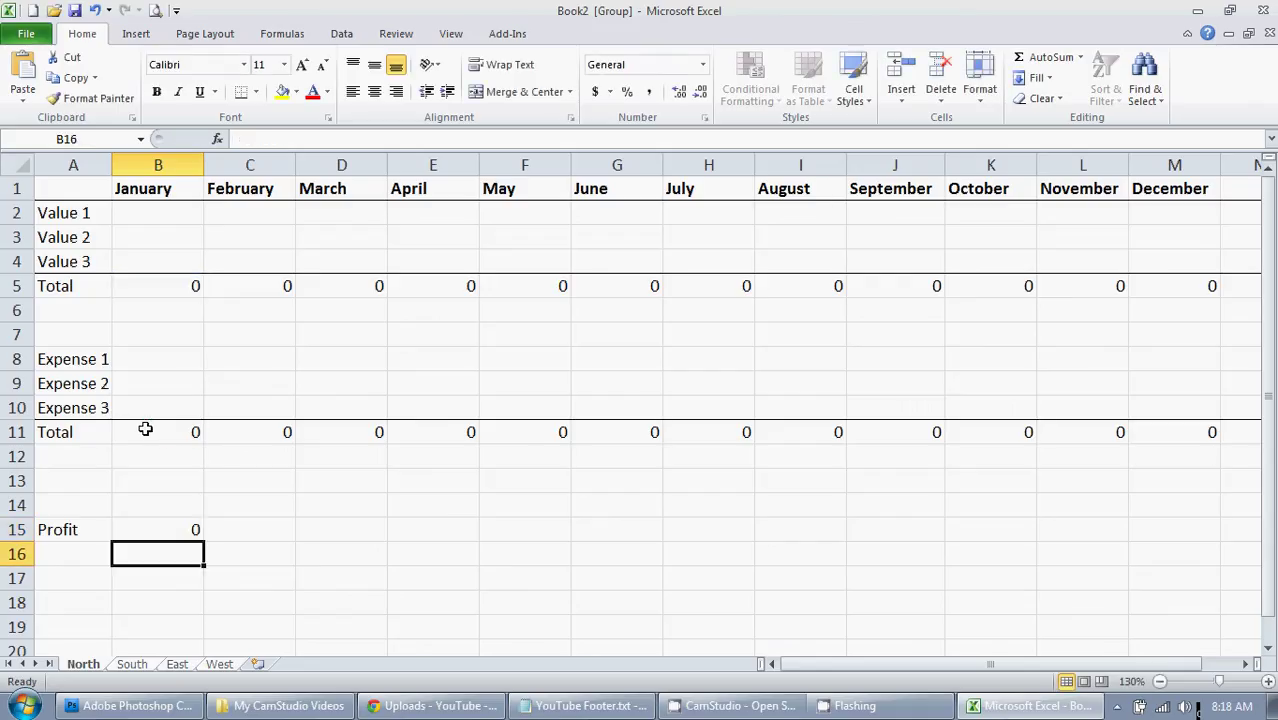
Step: Fill the profit formula from B15 across to M15
{"action": "left_click", "coordinate": [166, 522]}
{"action": "left_click_drag", "start_coordinate": [202, 543], "coordinate": [1232, 540]}
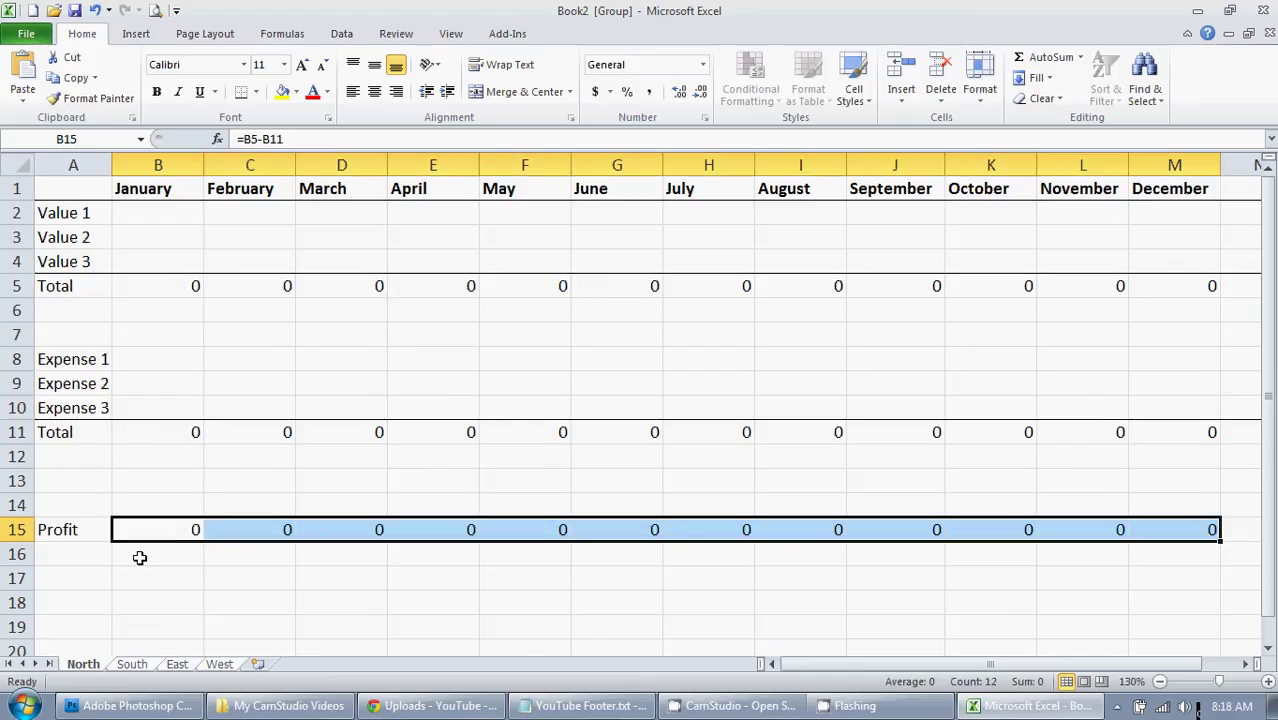
{"action": "left_click", "coordinate": [86, 553]}
{"action": "left_click", "coordinate": [80, 165]}
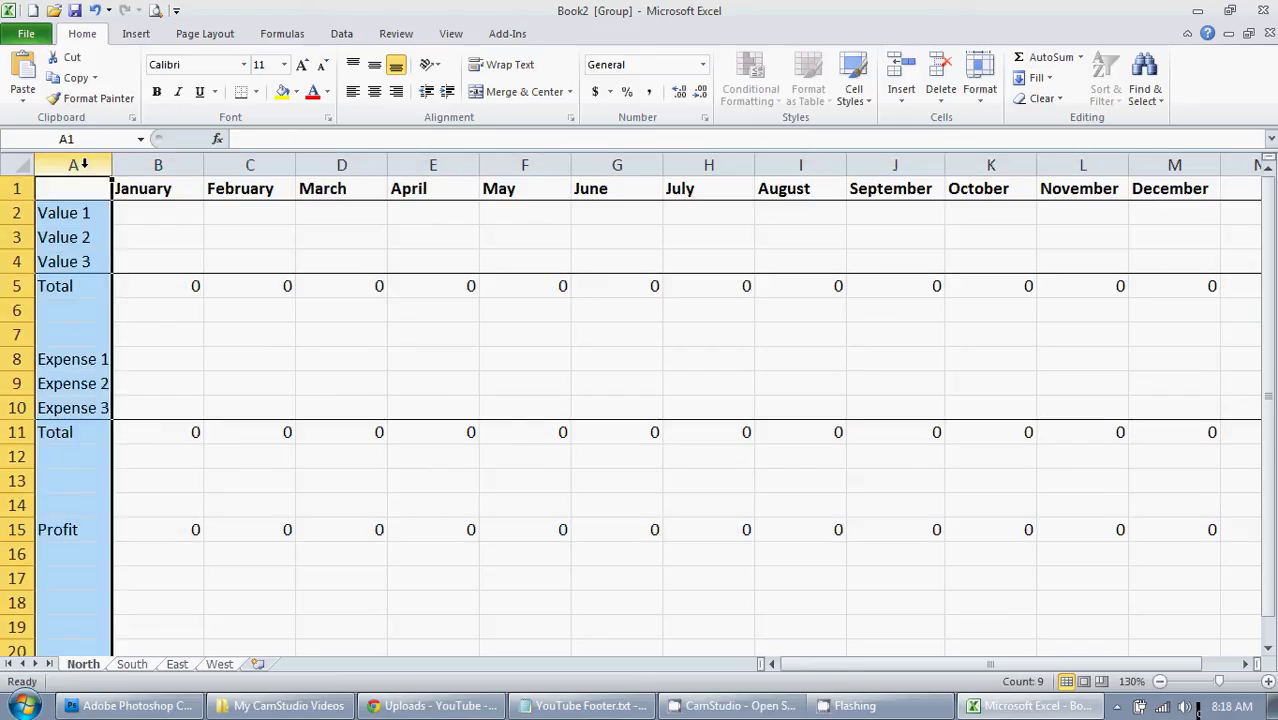
Step: Bold the column A labels, then check the South, East and West sheets and return to North
{"action": "key", "text": "ctrl+b"}
{"action": "left_click", "coordinate": [88, 528]}
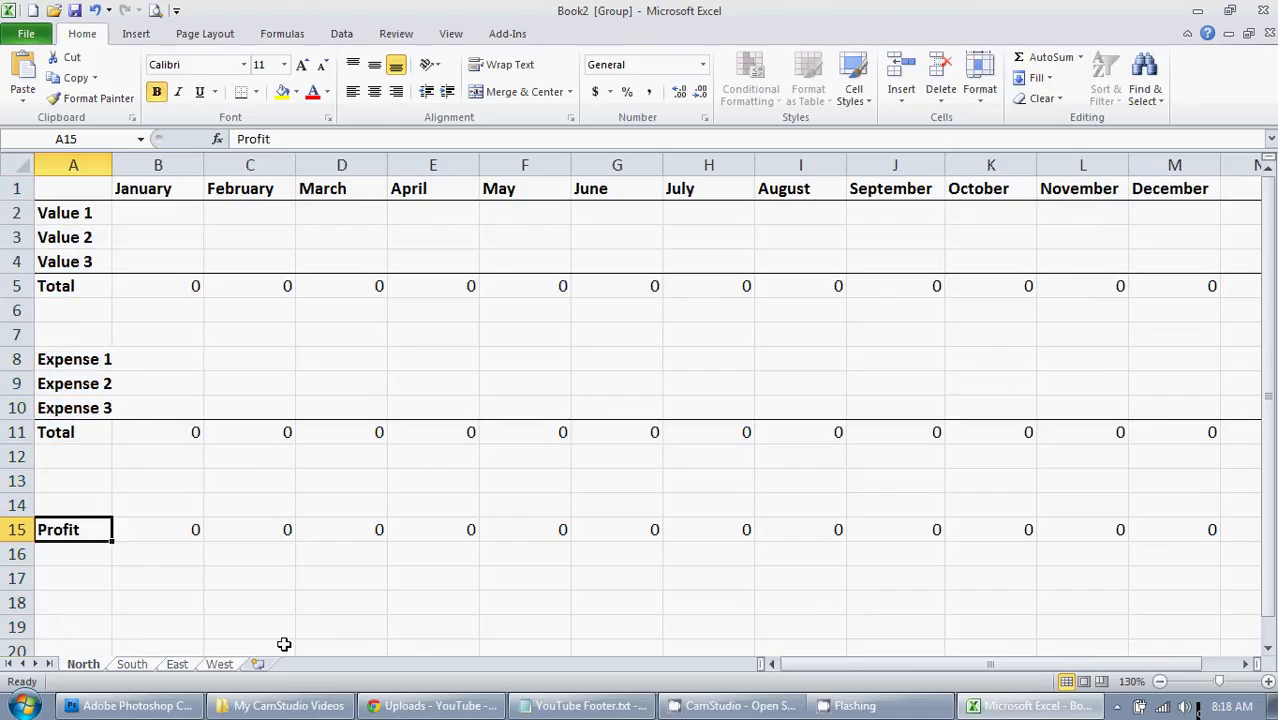
{"action": "left_click", "coordinate": [134, 665]}
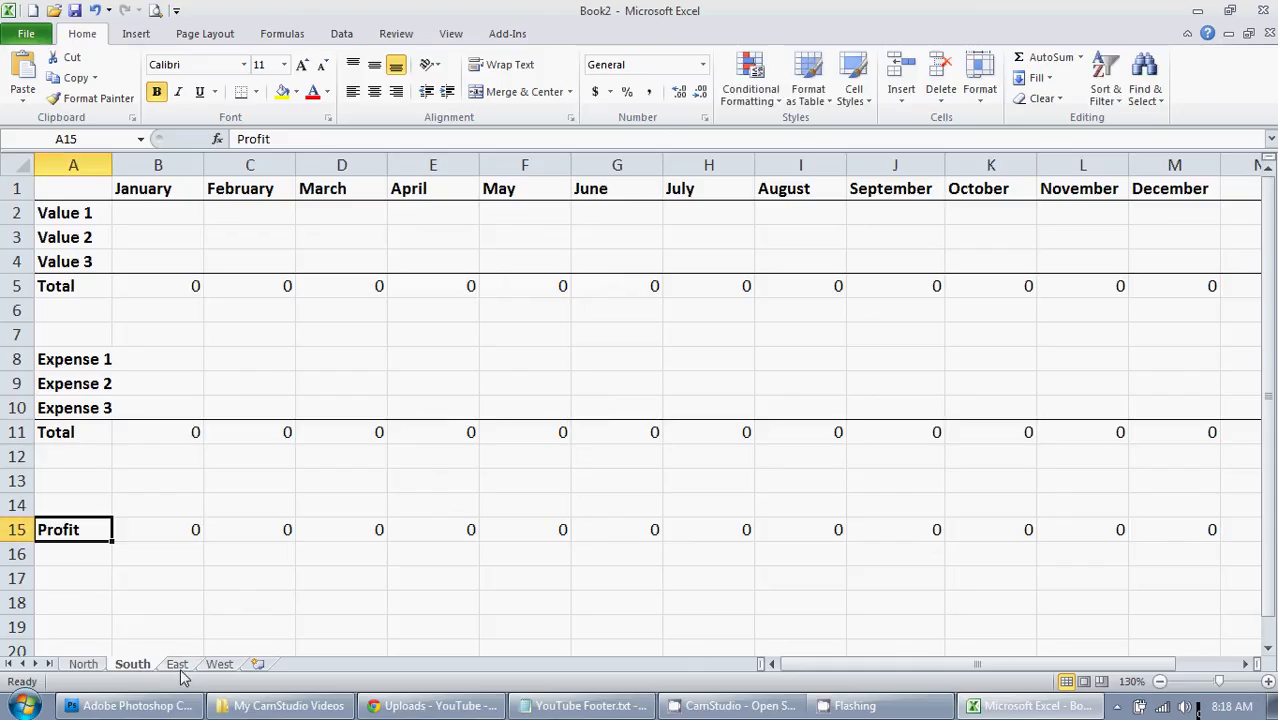
{"action": "left_click", "coordinate": [180, 665]}
{"action": "left_click", "coordinate": [220, 665]}
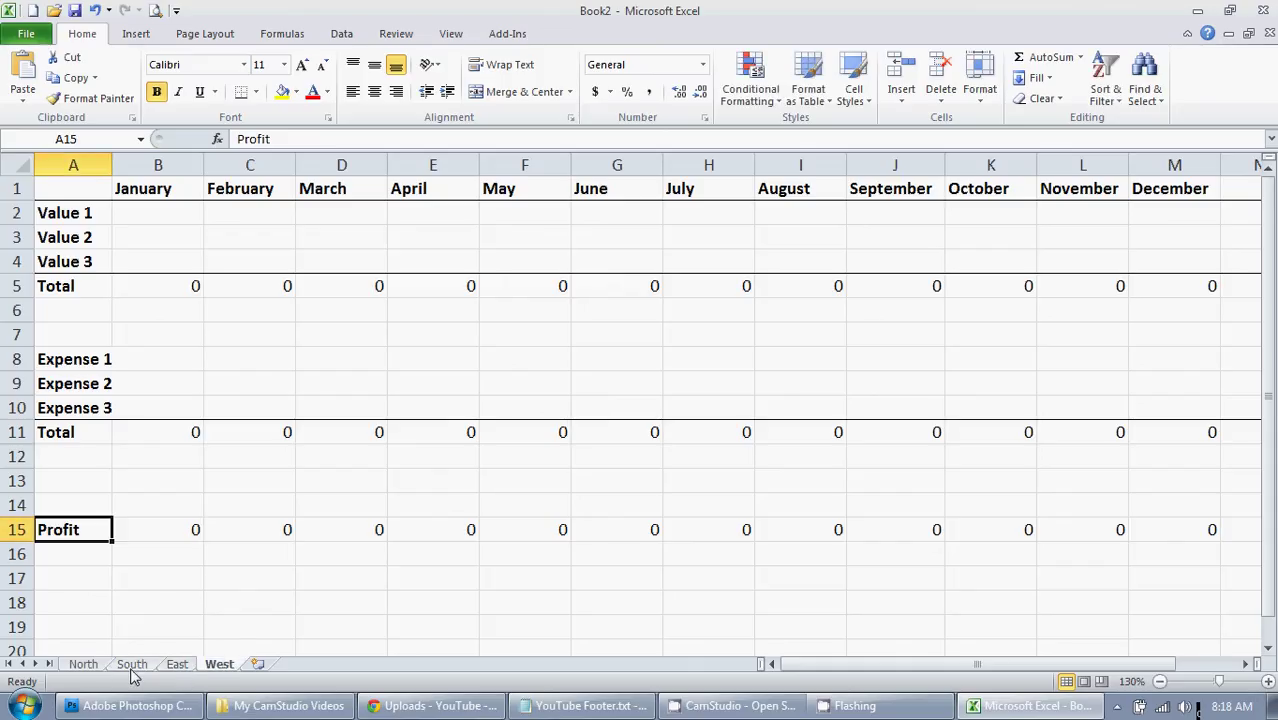
{"action": "left_click", "coordinate": [89, 668]}
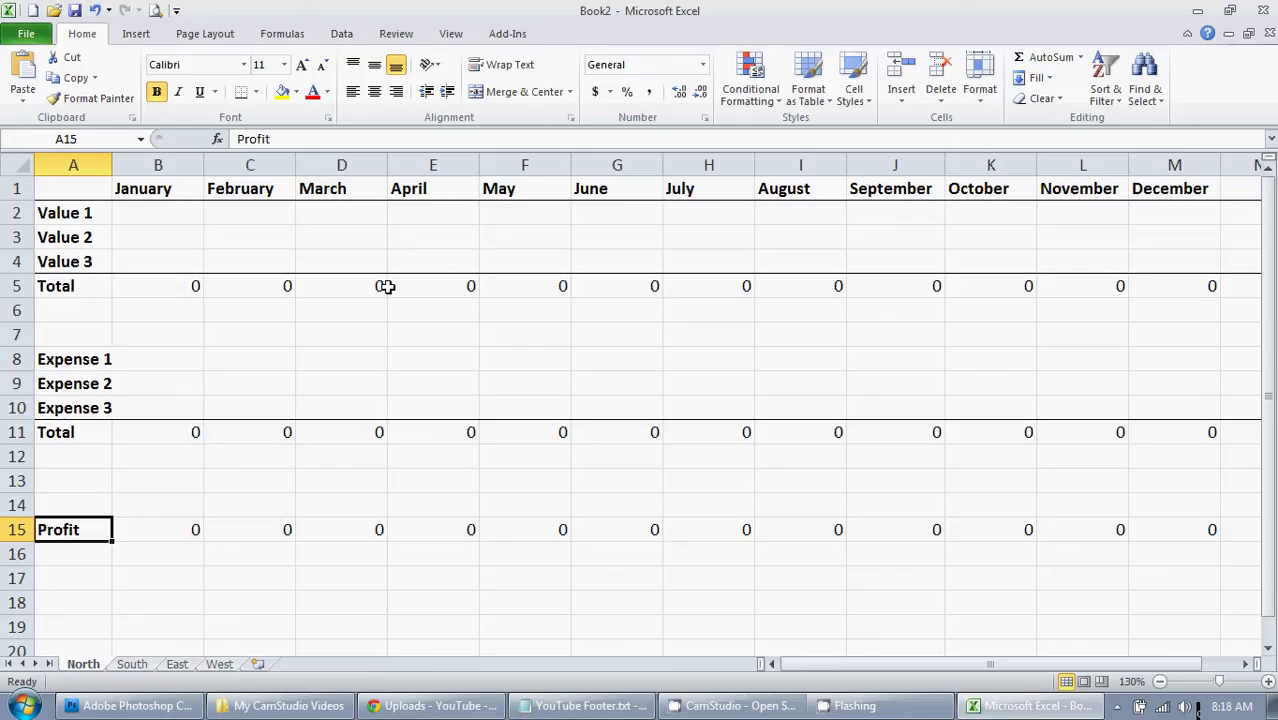
Step: Enter North's January values 189890, 687463 and 7682 into B2:B4
{"action": "left_click", "coordinate": [158, 213]}
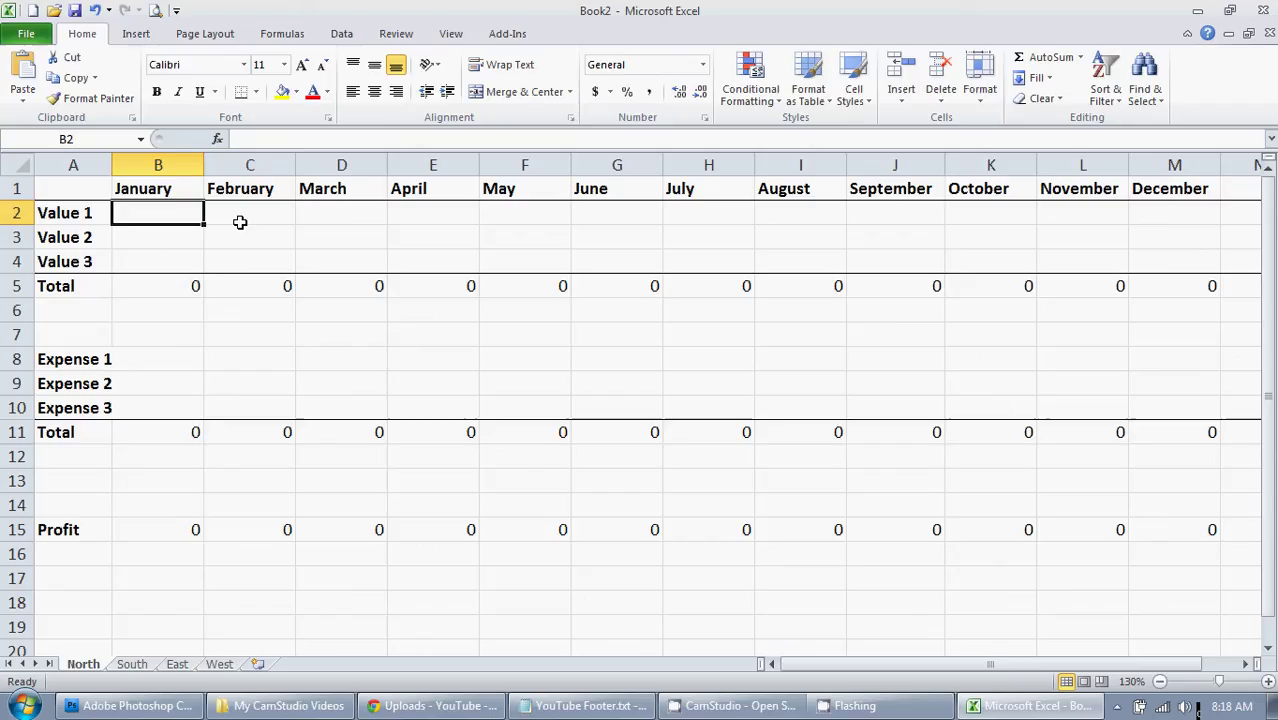
{"action": "type", "text": "1898"}
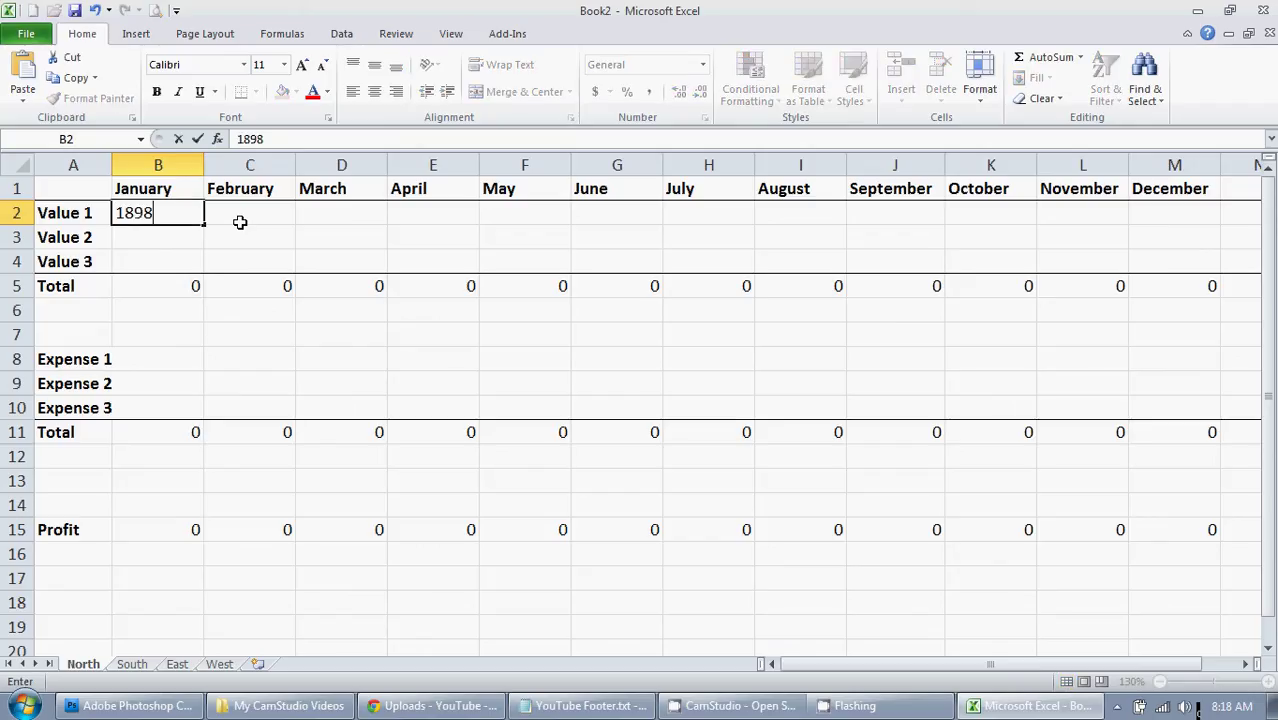
{"action": "type", "text": "90"}
{"action": "key", "text": "Return"}
{"action": "type", "text": "6874639"}
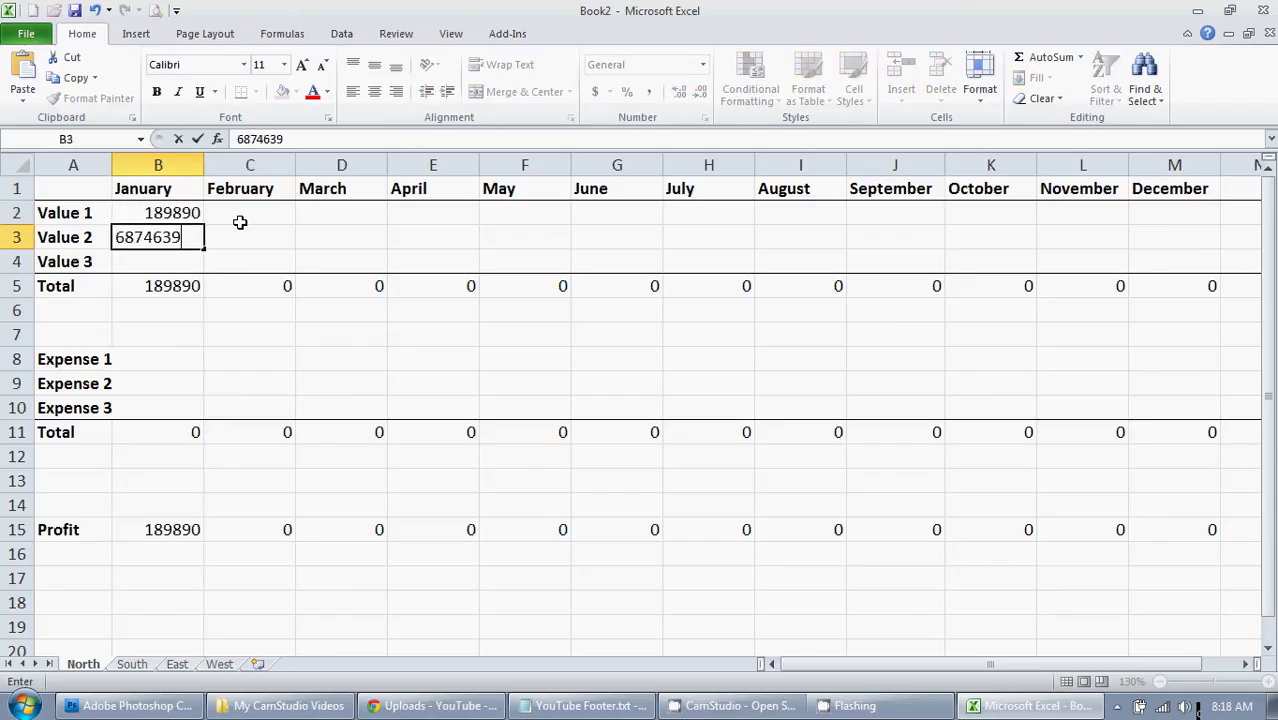
{"action": "key", "text": "BackSpace"}
{"action": "key", "text": "Return"}
{"action": "type", "text": "7682"}
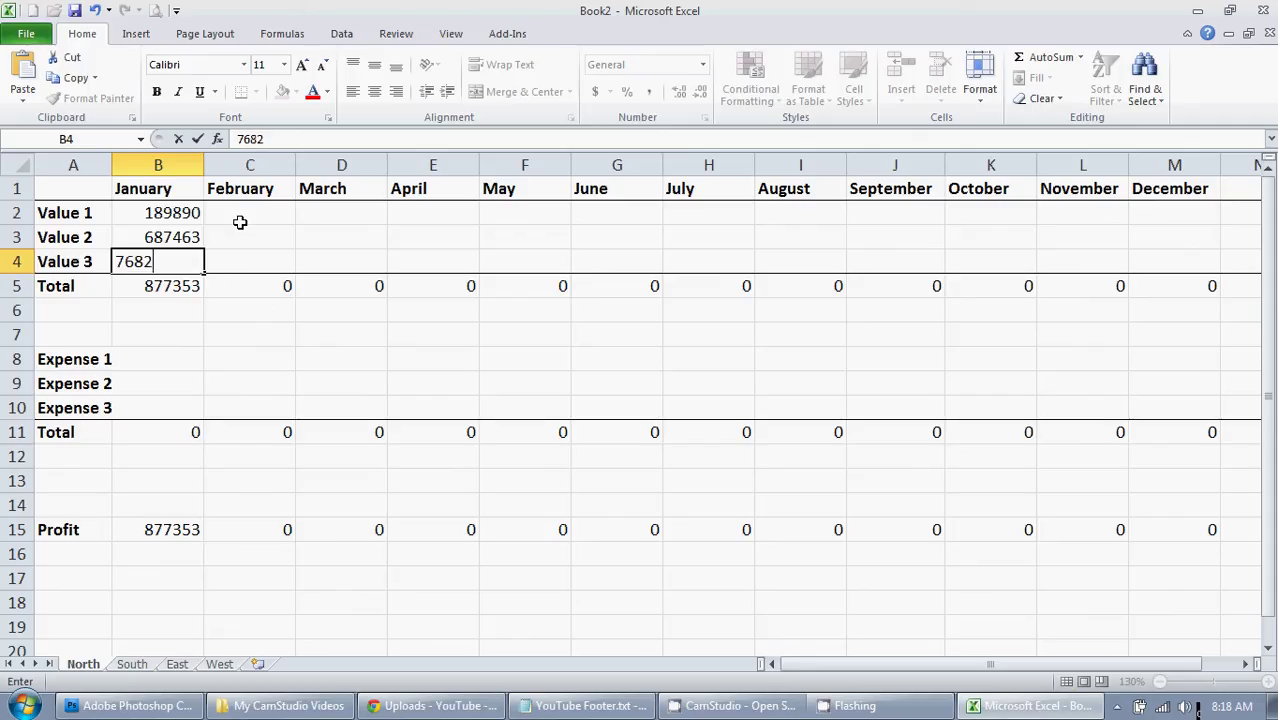
{"action": "key", "text": "Return"}
{"action": "key", "text": "Return"}
{"action": "key", "text": "Return"}
{"action": "key", "text": "Return"}
Step: Enter January expenses 87238, 928 and 9209 into B8:B10
{"action": "type", "text": "8723"}
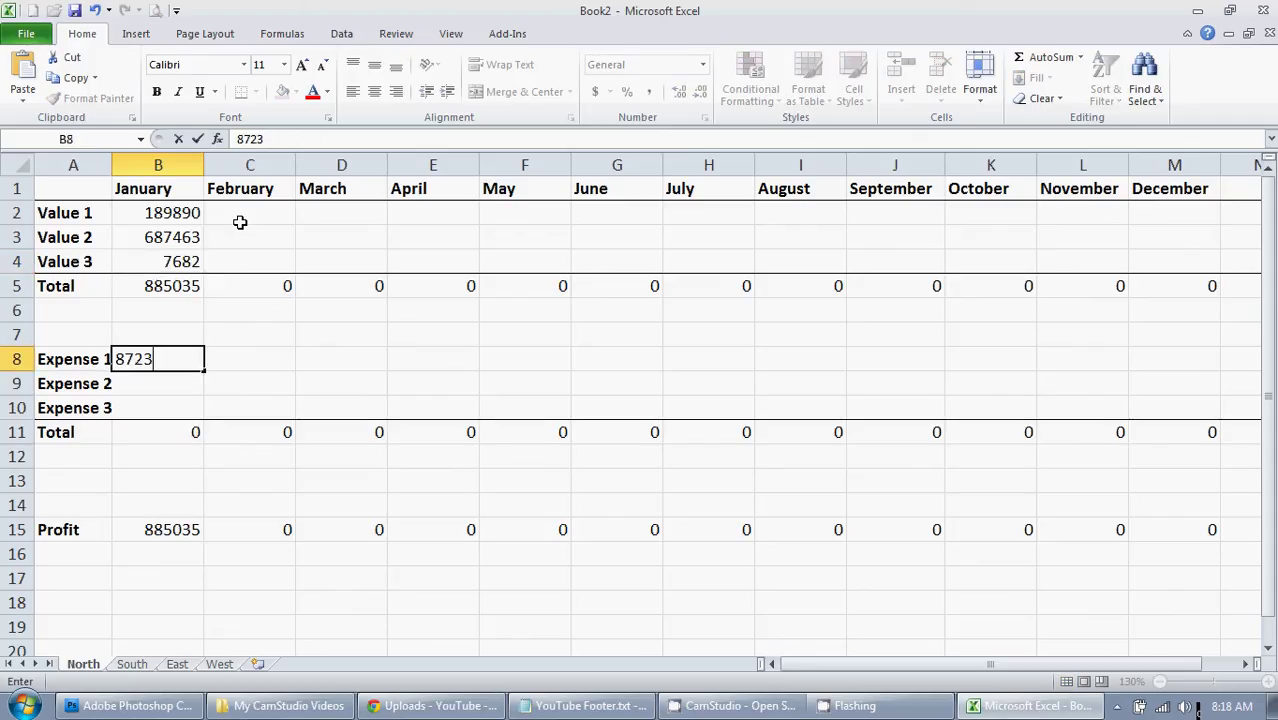
{"action": "type", "text": "8"}
{"action": "key", "text": "Return"}
{"action": "type", "text": "928"}
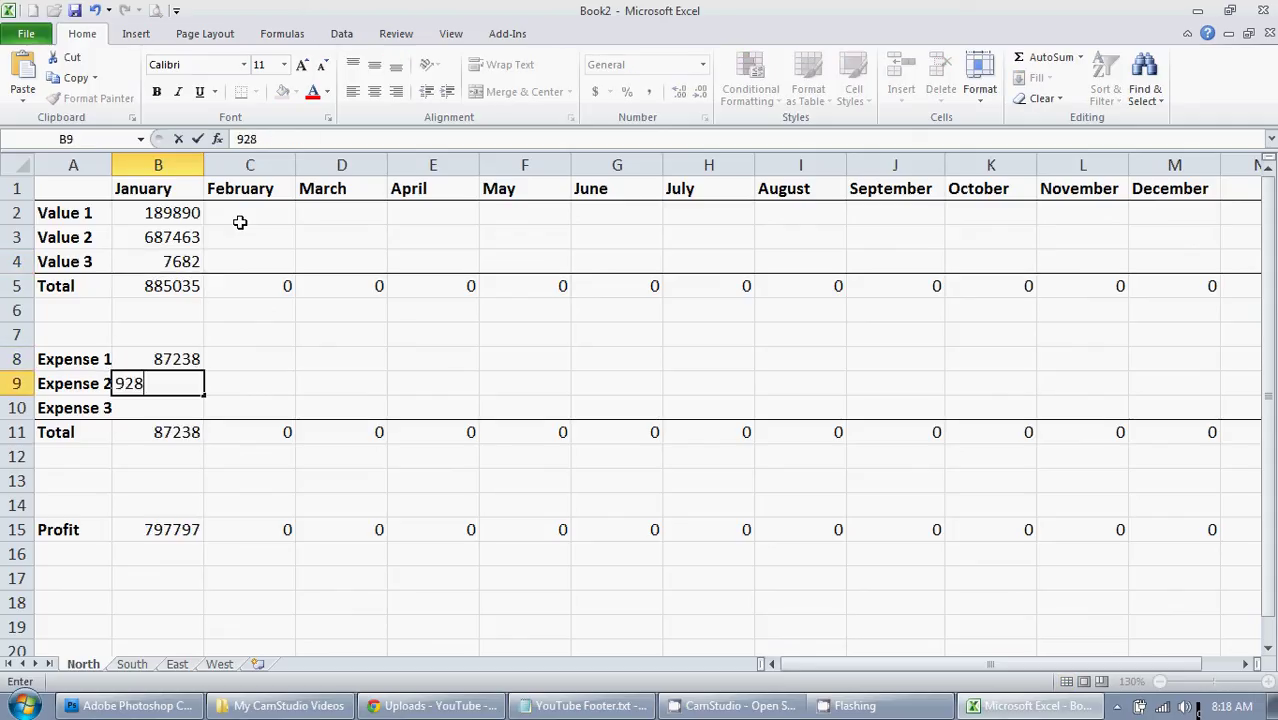
{"action": "key", "text": "Return"}
{"action": "type", "text": "9209"}
{"action": "key", "text": "Return"}
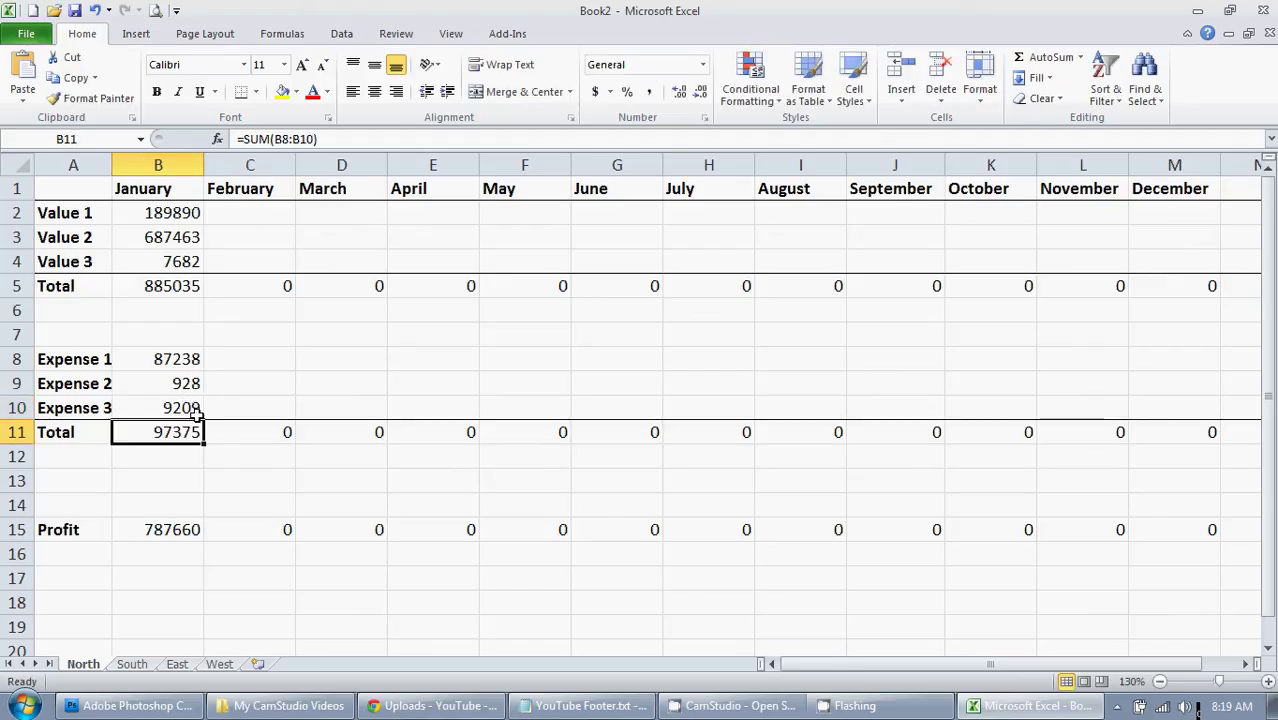
Step: Delete North's January figures in B2:B4 and B8:B10, then regroup the sheets through West
{"action": "left_click", "coordinate": [134, 665]}
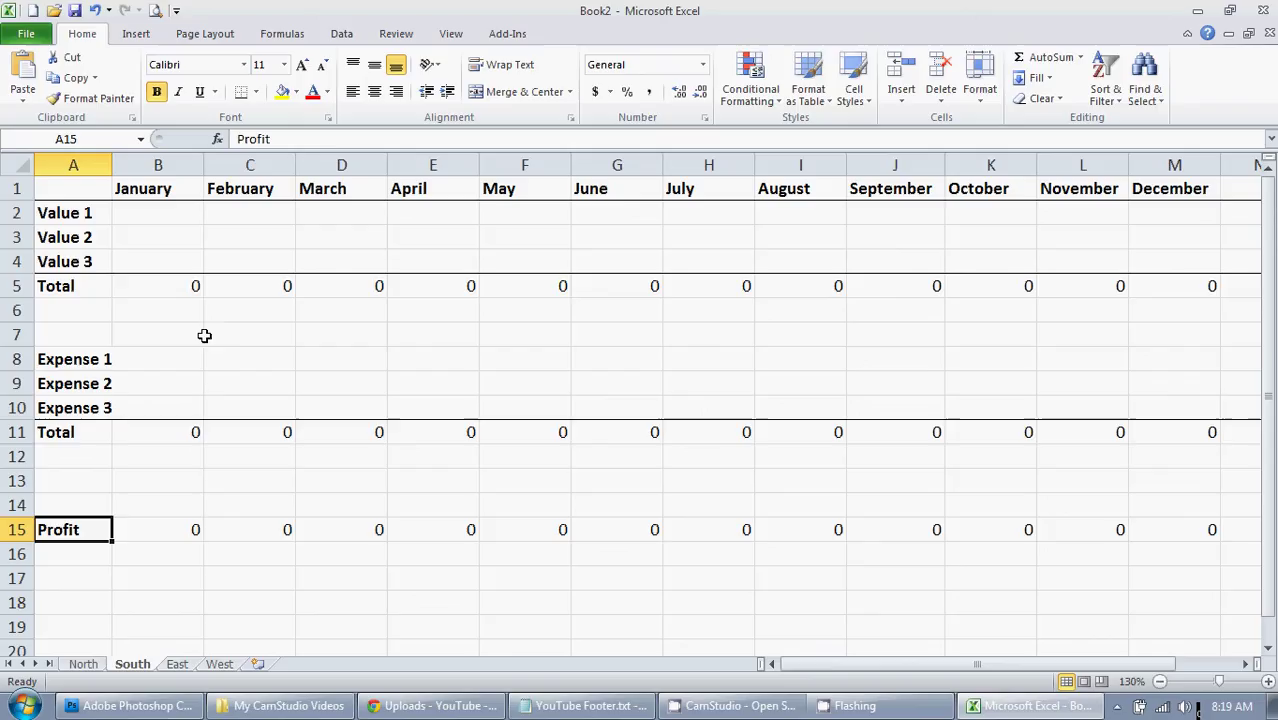
{"action": "left_click", "coordinate": [83, 665]}
{"action": "left_click_drag", "start_coordinate": [177, 213], "coordinate": [171, 258]}
{"action": "key", "text": "Delete"}
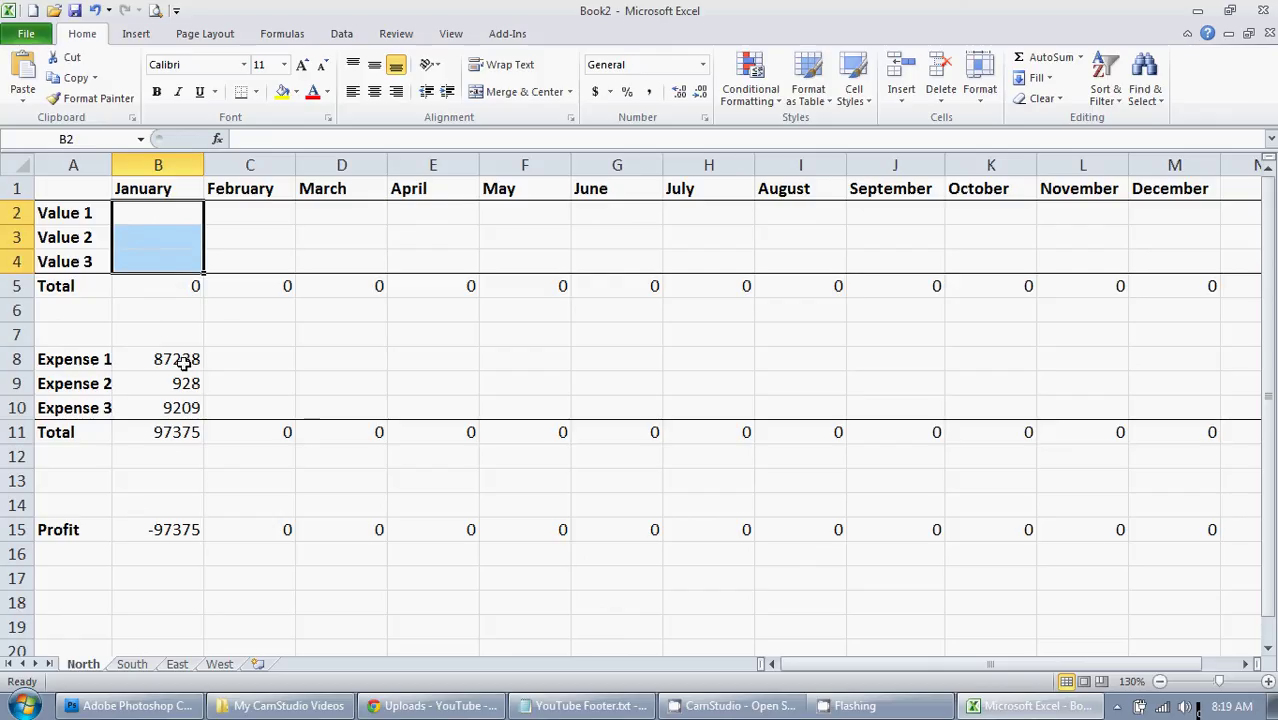
{"action": "left_click_drag", "start_coordinate": [183, 364], "coordinate": [178, 408]}
{"action": "key", "text": "Delete"}
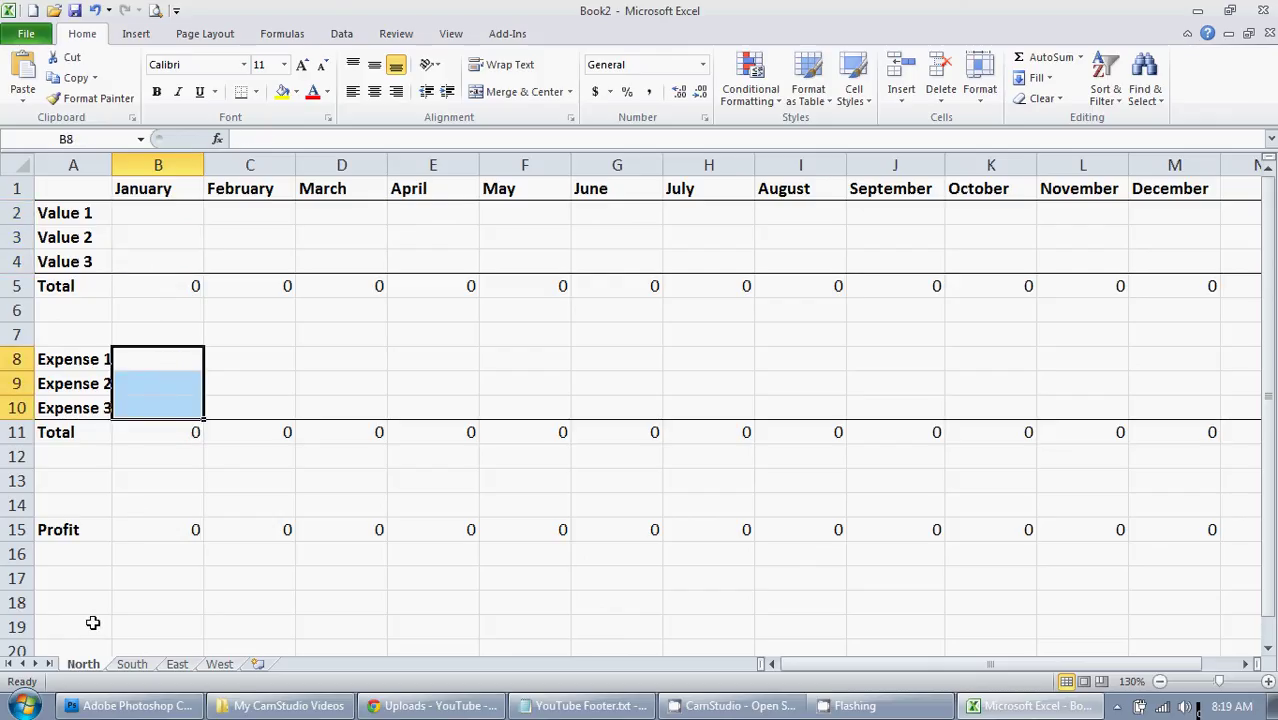
{"action": "left_click", "coordinate": [226, 665], "text": "shift"}
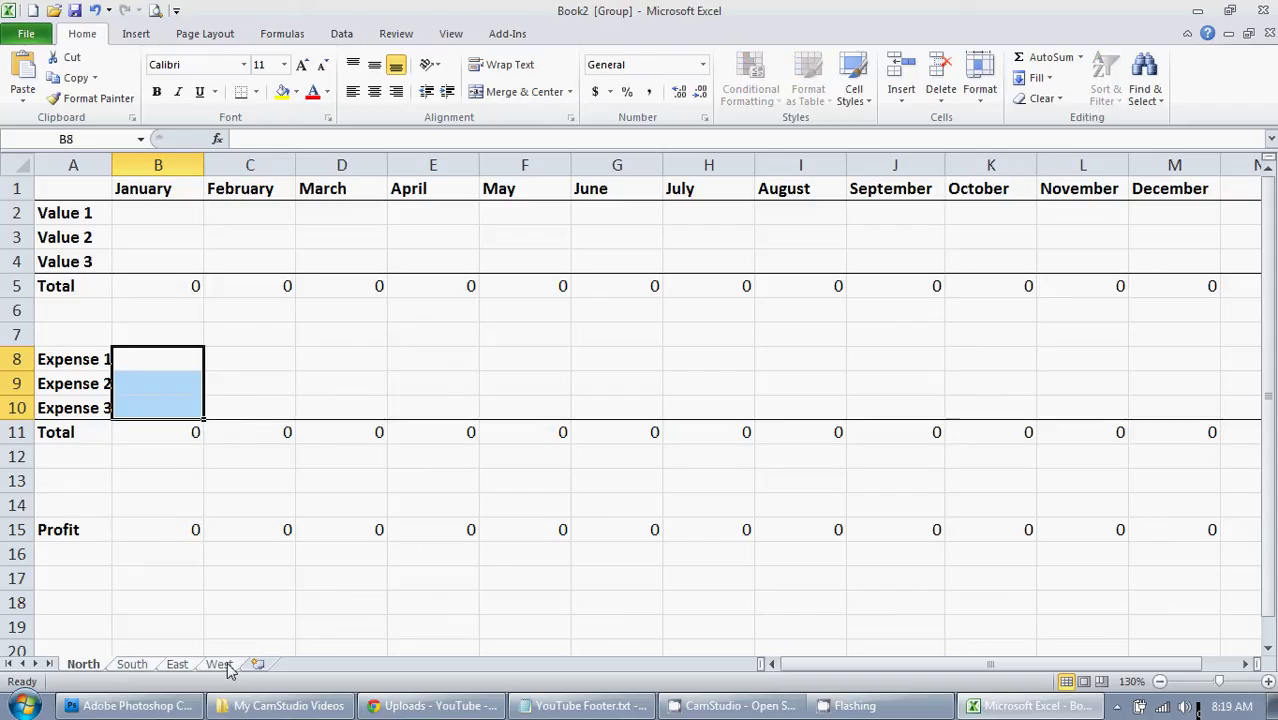
Step: Apply Currency format to columns B:M on the grouped sheets, then ungroup by selecting West
{"action": "left_click_drag", "start_coordinate": [157, 163], "coordinate": [1166, 160]}
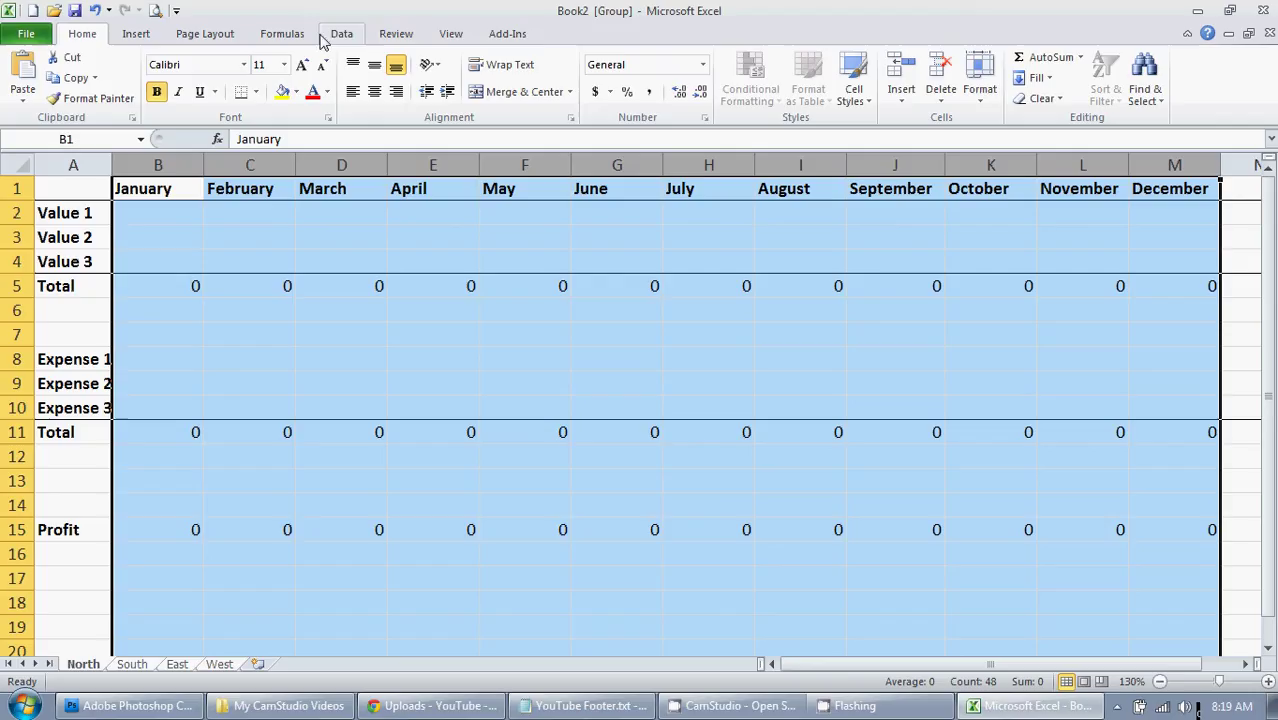
{"action": "left_click", "coordinate": [702, 64]}
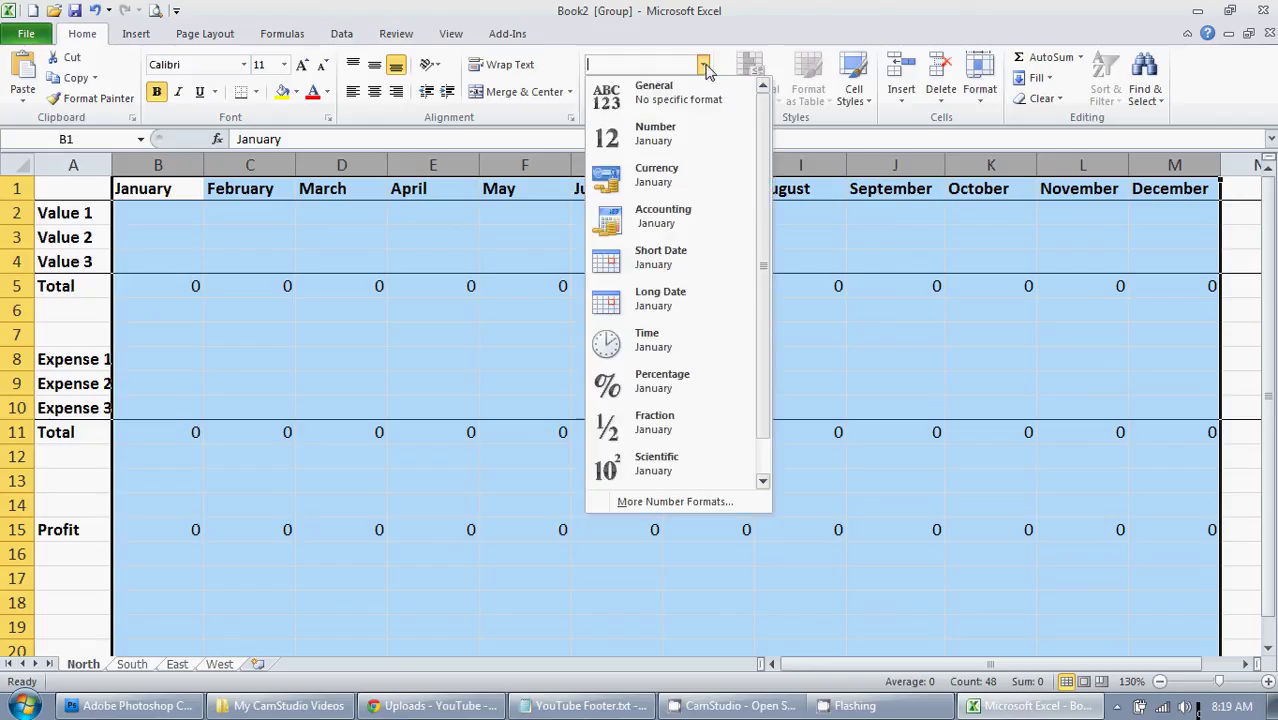
{"action": "left_click", "coordinate": [658, 175]}
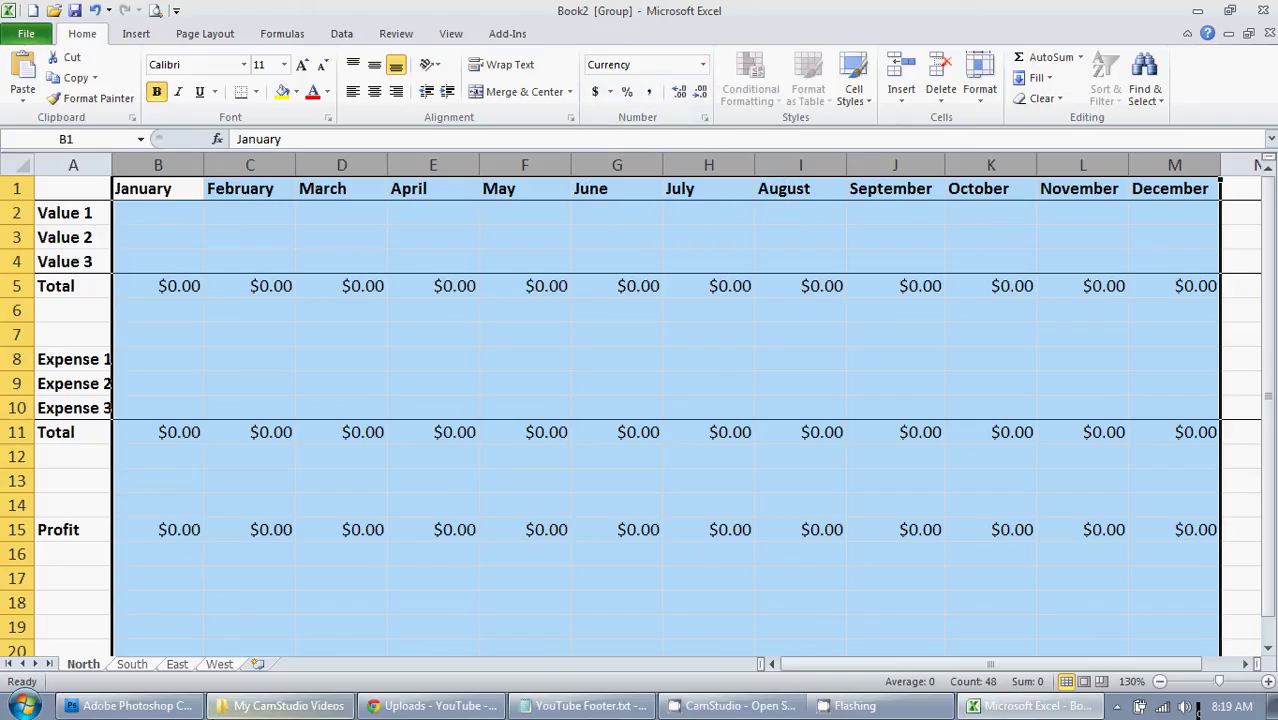
{"action": "left_click", "coordinate": [219, 664]}
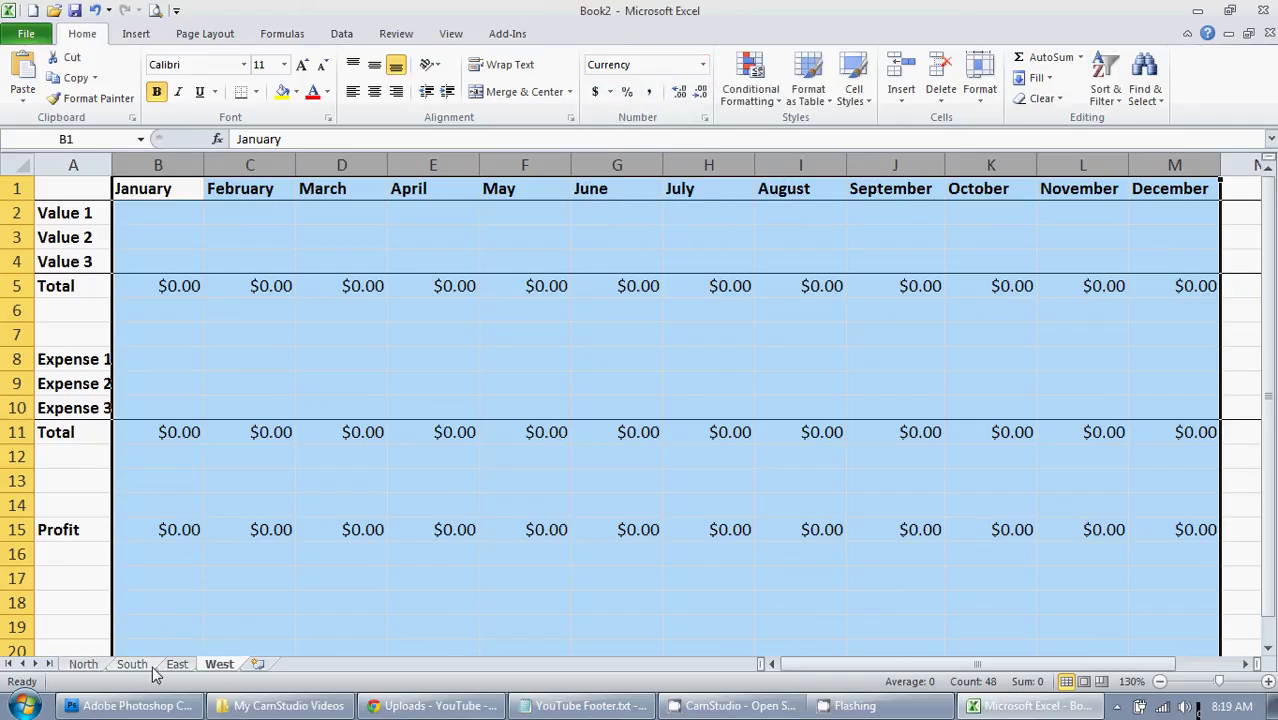
Step: On North, enter January values 747, 843985749 and 789127984 and autofit column B
{"action": "left_click", "coordinate": [87, 665]}
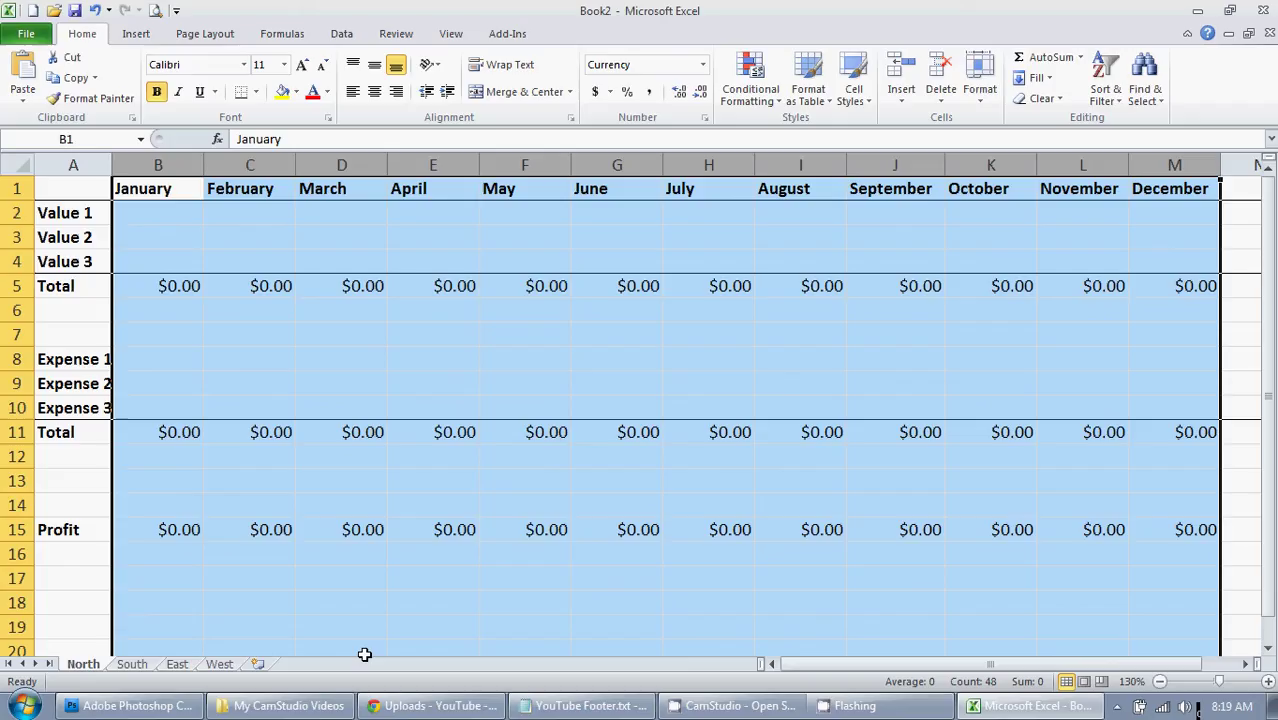
{"action": "left_click", "coordinate": [209, 666]}
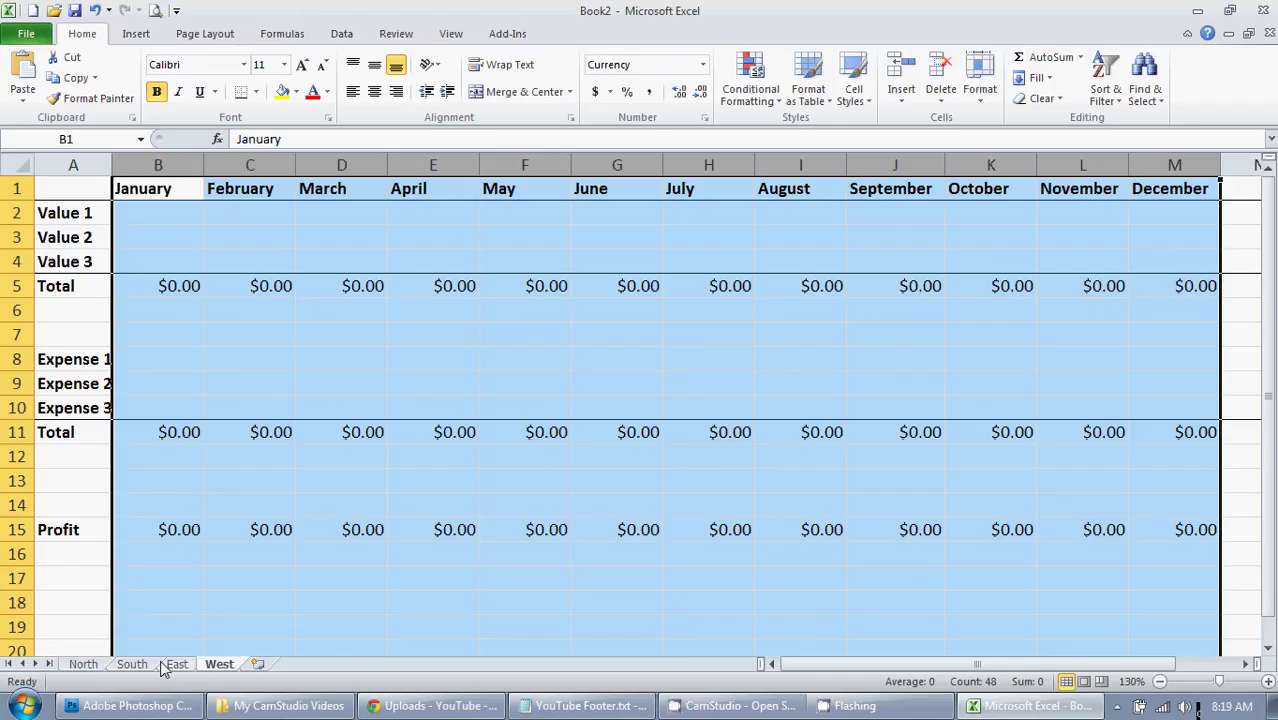
{"action": "left_click", "coordinate": [97, 665]}
{"action": "left_click", "coordinate": [176, 212]}
{"action": "type", "text": "747\\"}
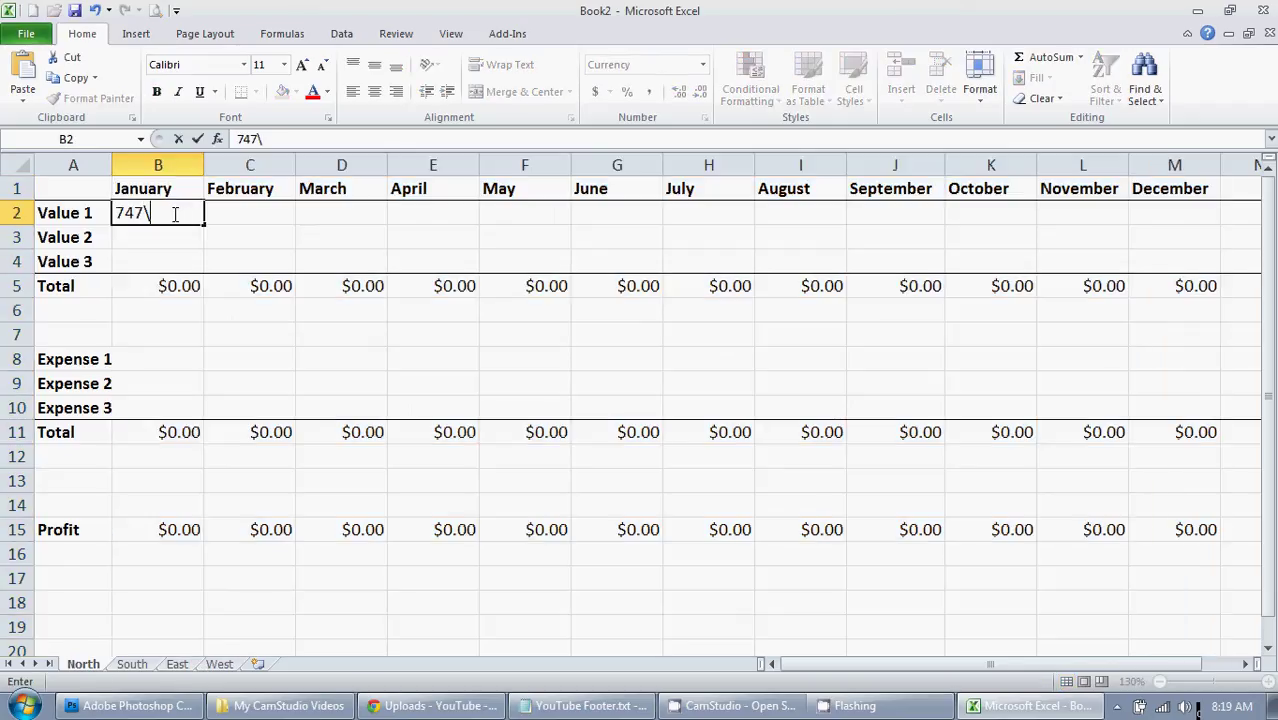
{"action": "key", "text": "BackSpace"}
{"action": "key", "text": "Return"}
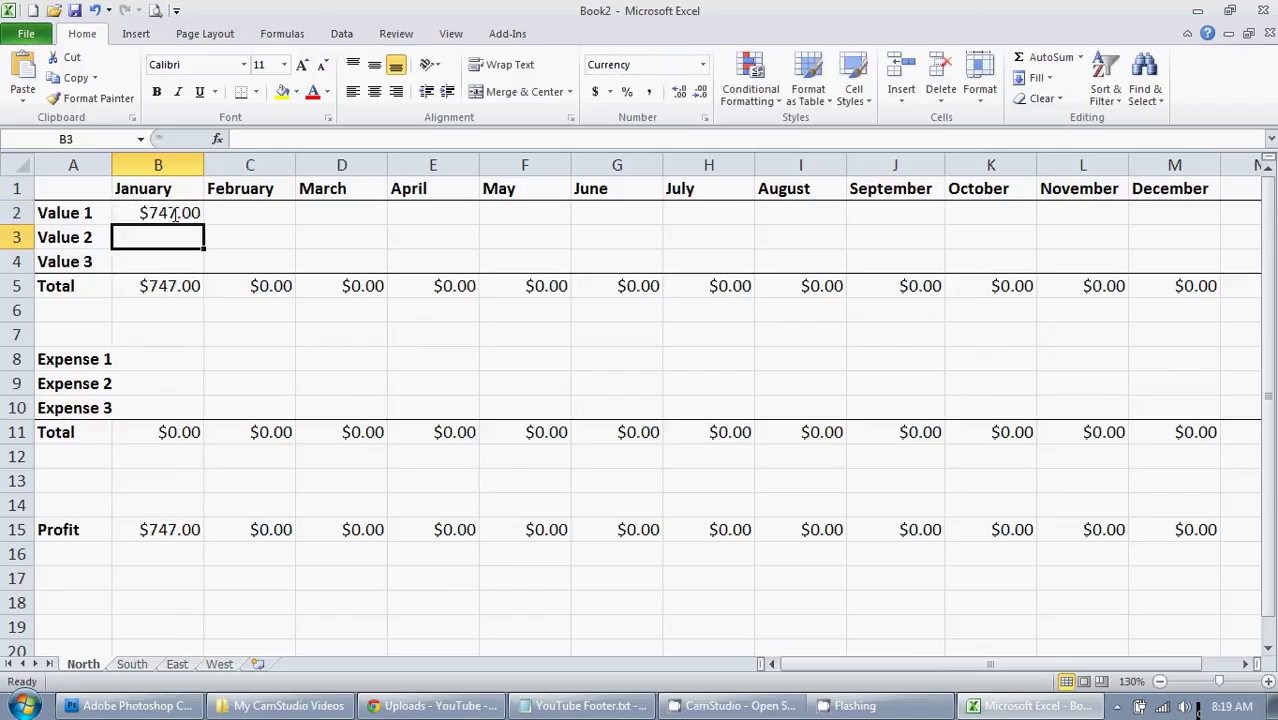
{"action": "type", "text": "843985749"}
{"action": "key", "text": "Return"}
{"action": "type", "text": "789127984"}
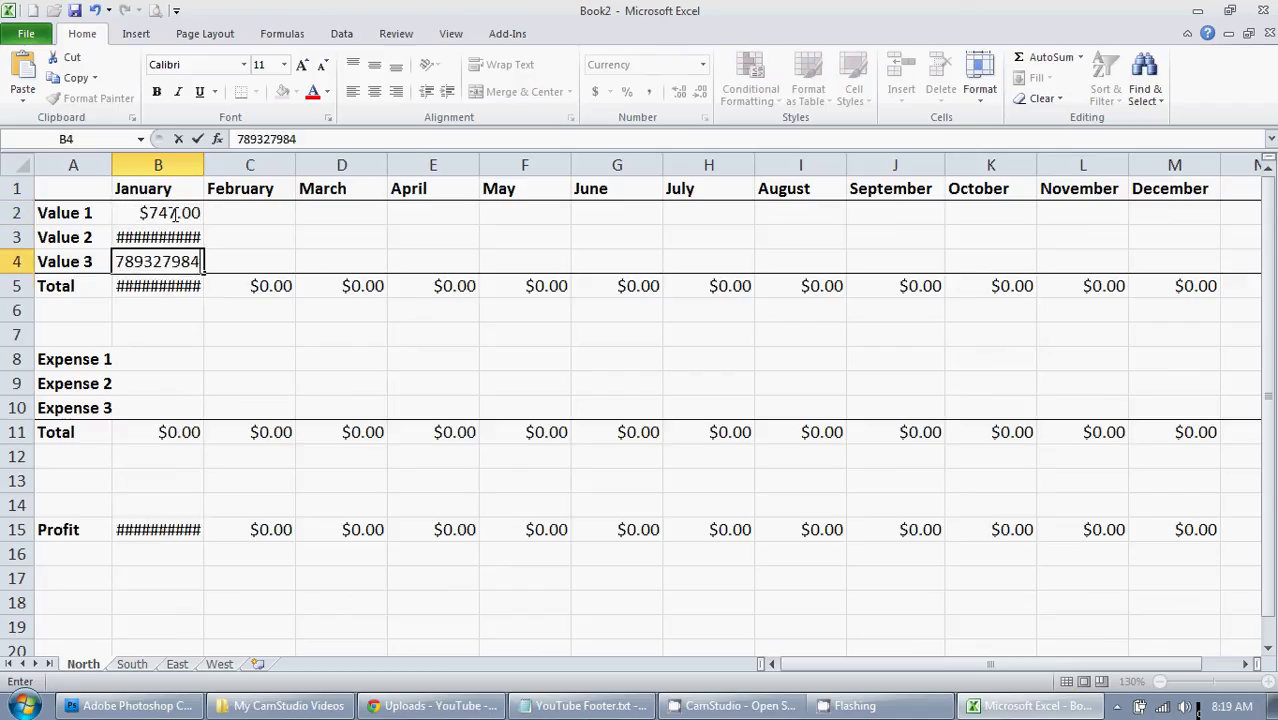
{"action": "key", "text": "Return"}
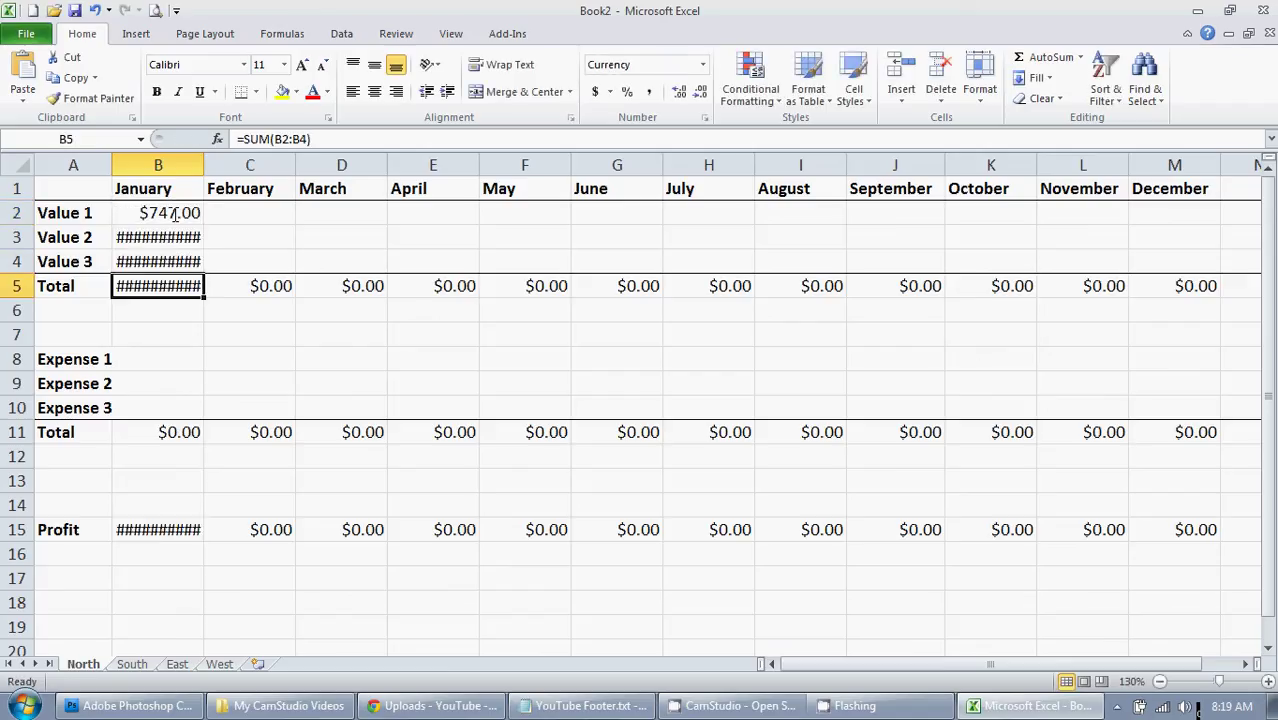
{"action": "double_click", "coordinate": [204, 166]}
Step: Correct Value 2 to $8,872,398.00 and Value 3 to $93,809,802.00, refitting column B
{"action": "left_click", "coordinate": [244, 239]}
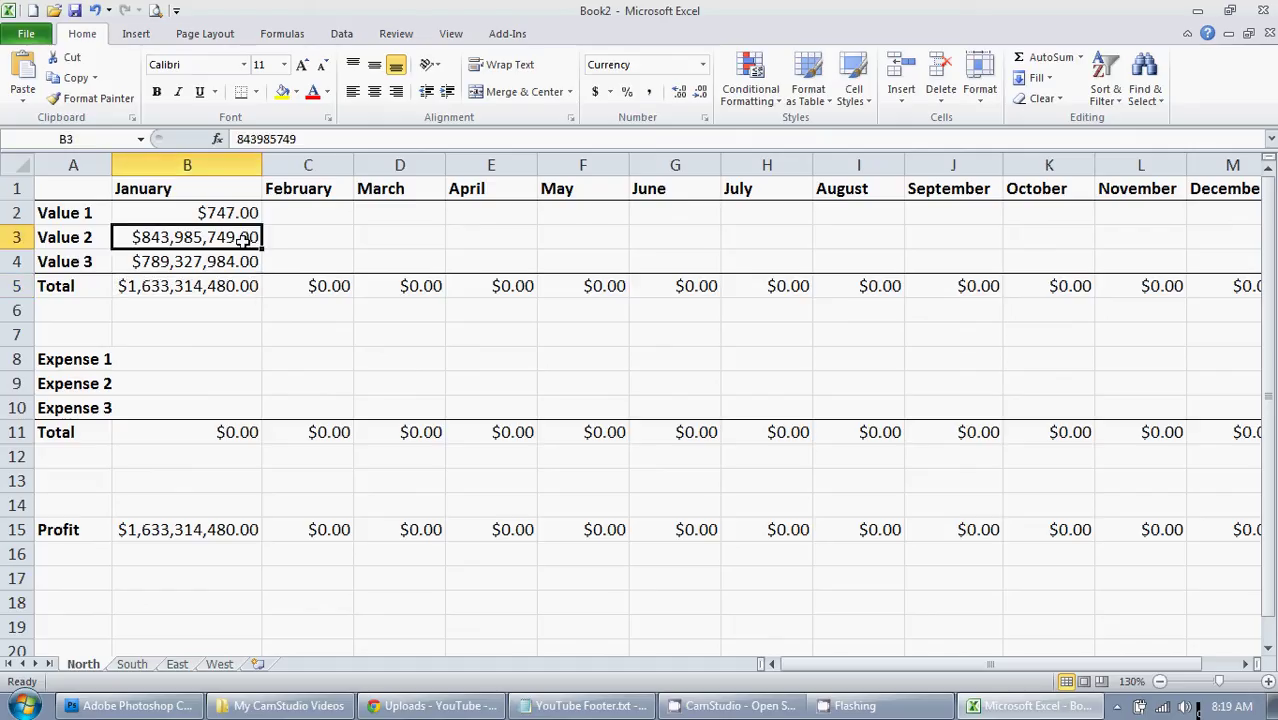
{"action": "type", "text": "8872398"}
{"action": "key", "text": "Return"}
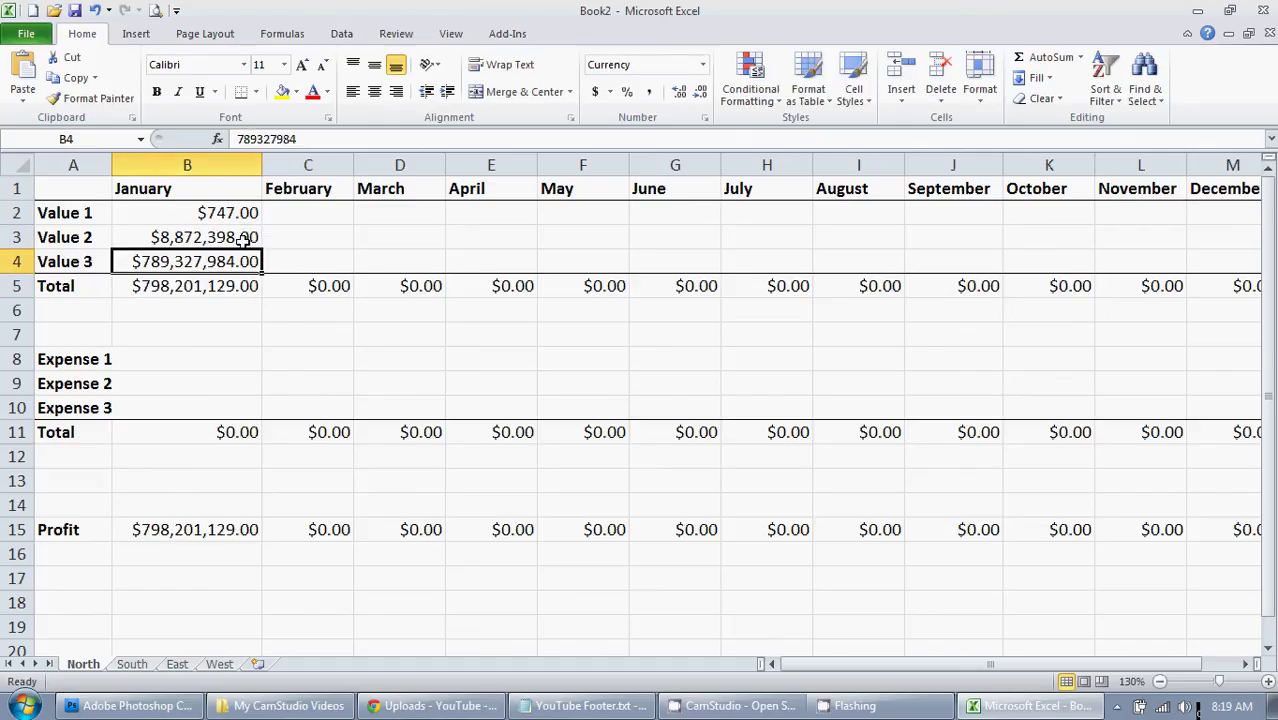
{"action": "type", "text": "93809802"}
{"action": "key", "text": "Return"}
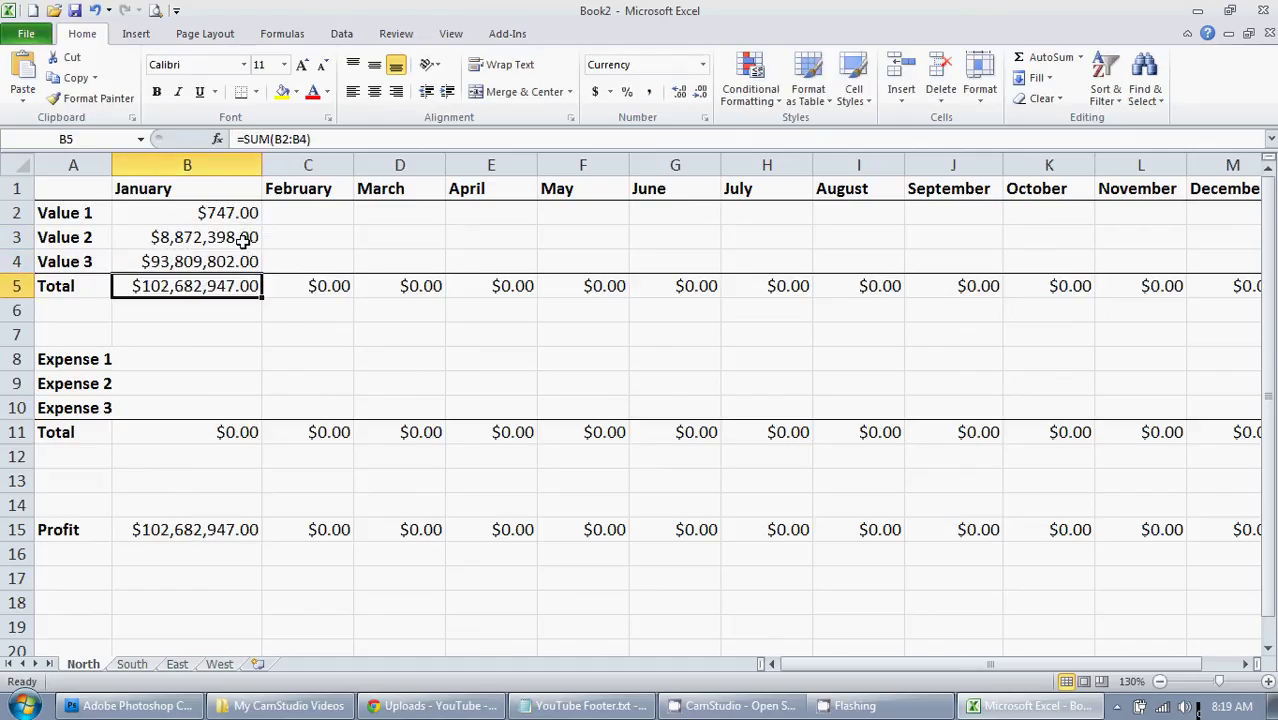
{"action": "double_click", "coordinate": [262, 165]}
Step: Enter January expenses 218,732, 32,211 and 65,756, then switch to the South sheet
{"action": "left_click", "coordinate": [185, 359]}
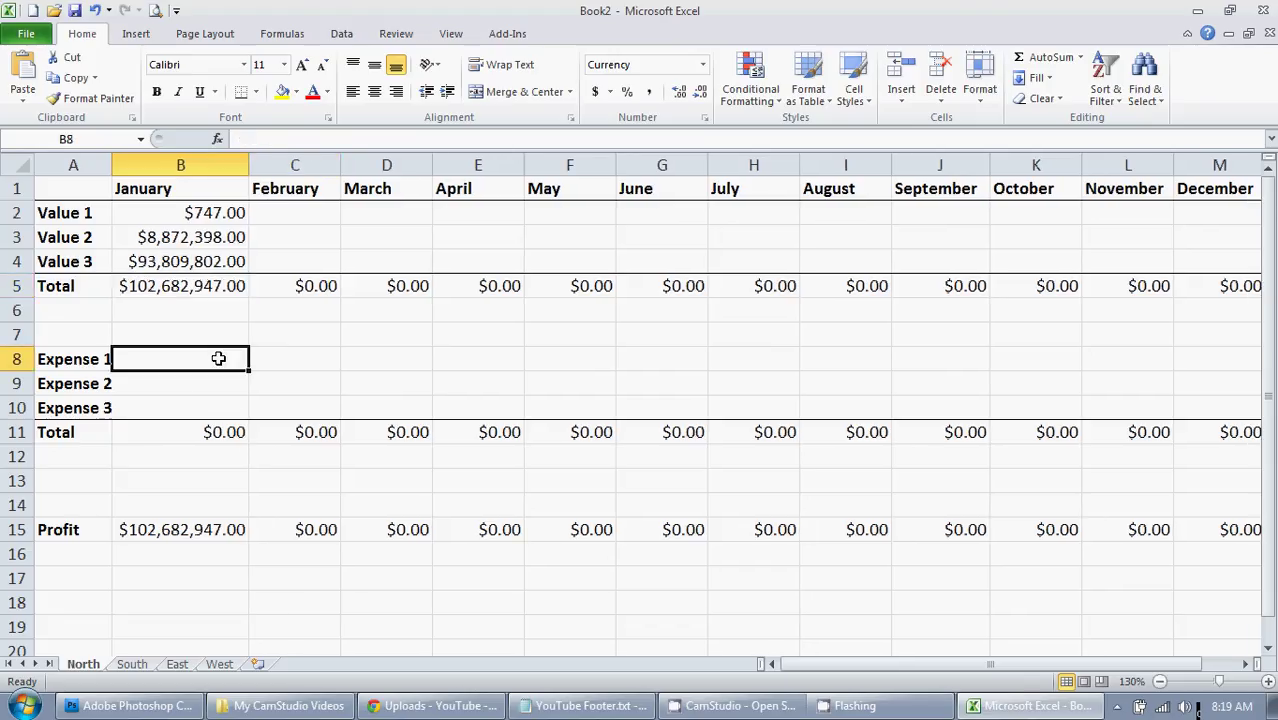
{"action": "type", "text": "218732"}
{"action": "key", "text": "Return"}
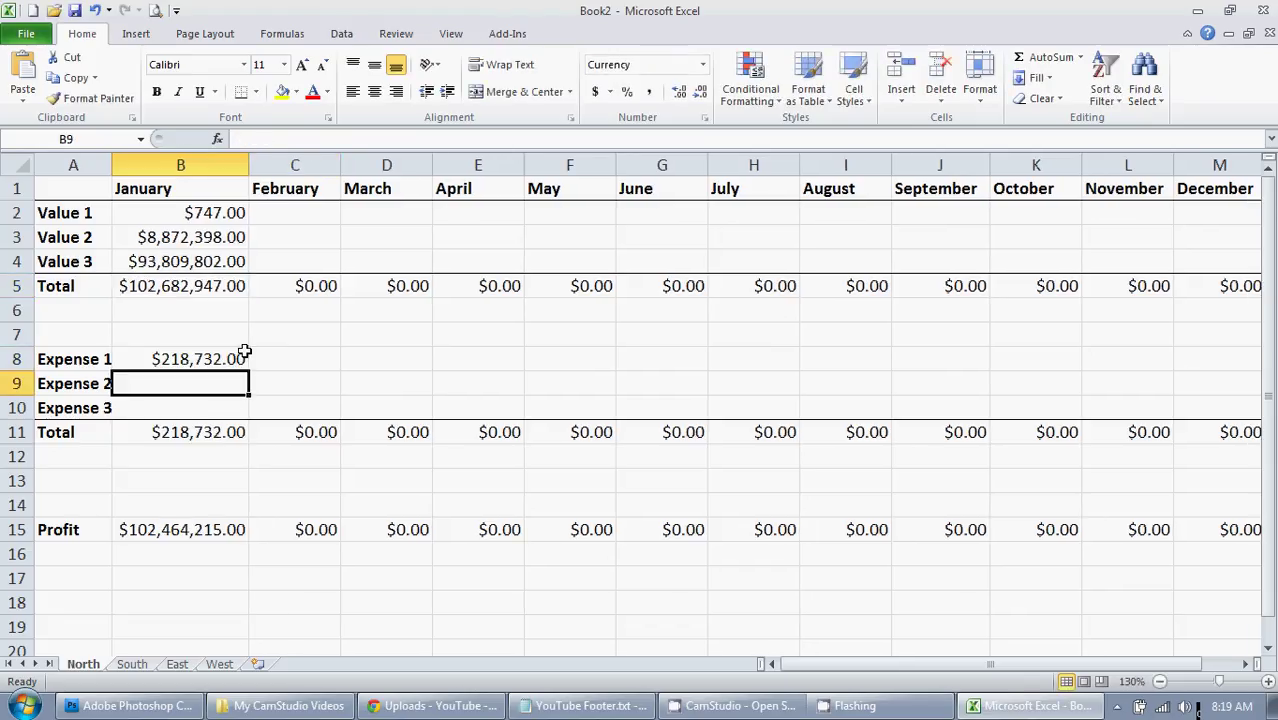
{"action": "type", "text": "32211"}
{"action": "key", "text": "Return"}
{"action": "type", "text": "65756"}
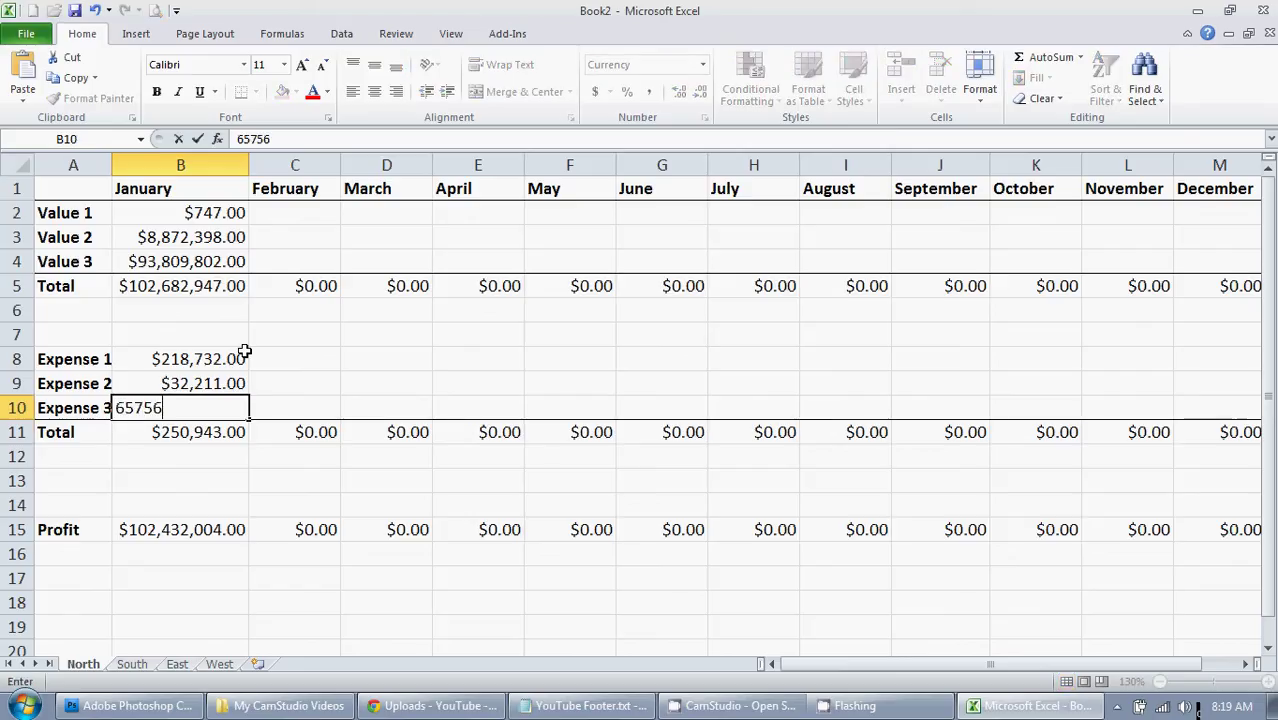
{"action": "key", "text": "Return"}
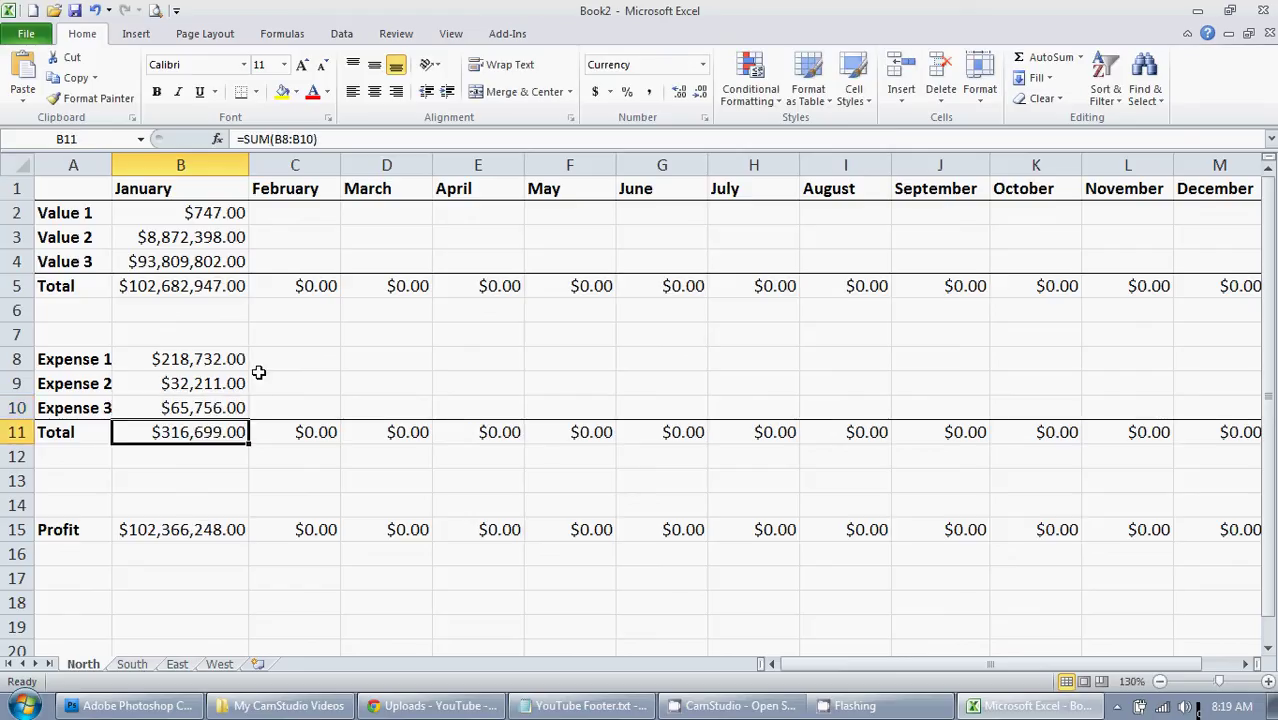
{"action": "left_click", "coordinate": [132, 664]}
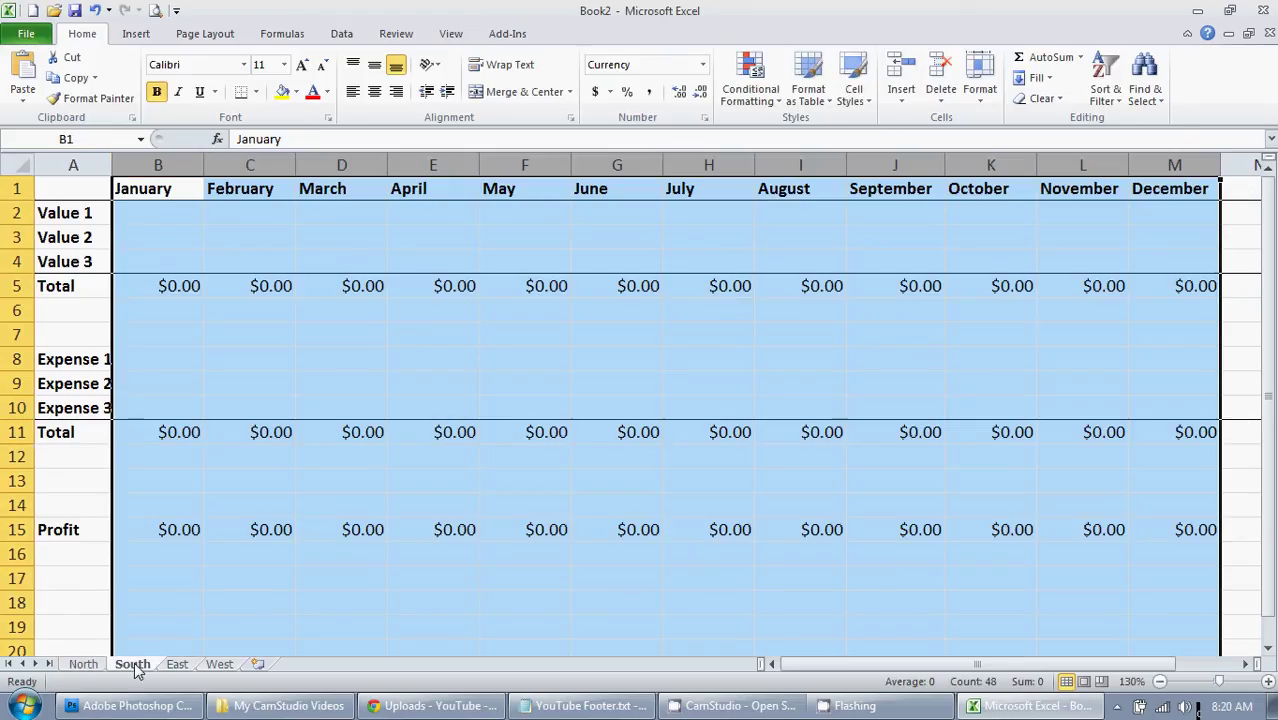
Step: Return to North and select cell B7, with January profit showing $102,366,248.00
{"action": "left_click", "coordinate": [76, 665]}
{"action": "left_click", "coordinate": [141, 332]}
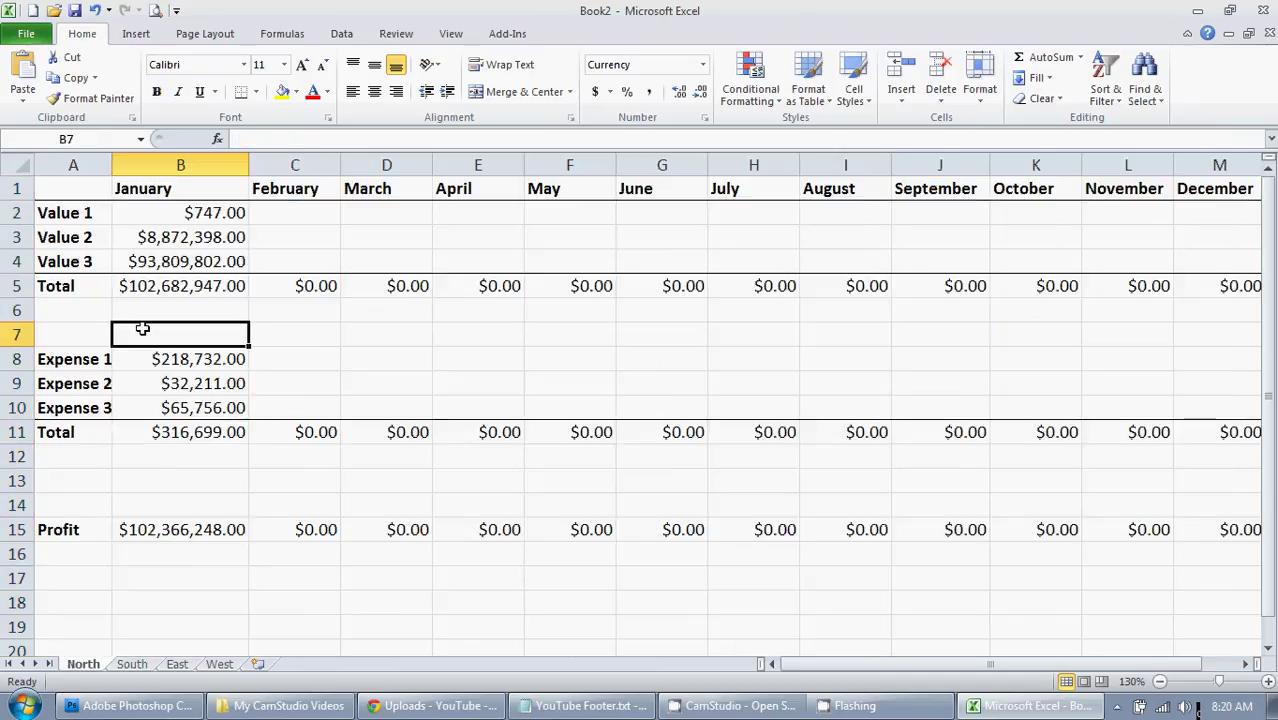